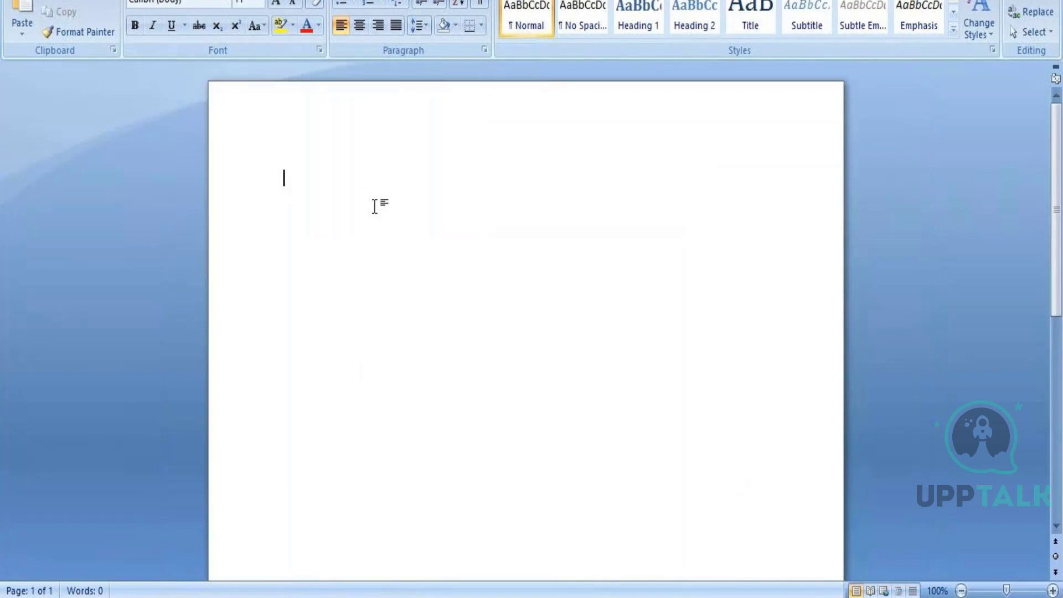
- Write 'Supervisory Orgnization' on the blank Word page, erasing the stray letters first
type("oRga")
key("BackSpace")
key("BackSpace")
key("BackSpace")
key("BackSpace")
type("superviso")
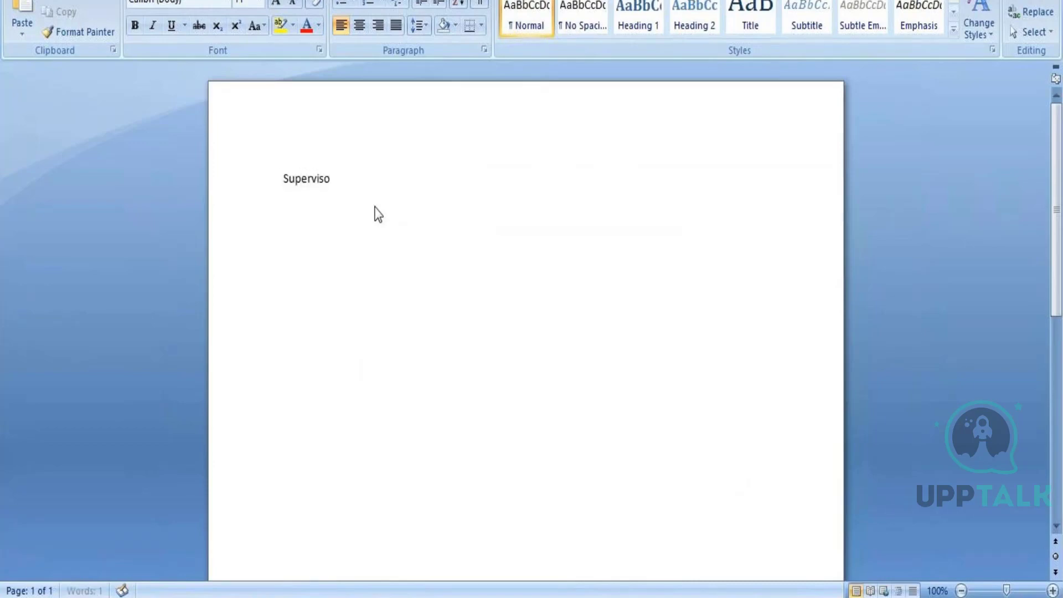
type("ry")
type("Orgnization")
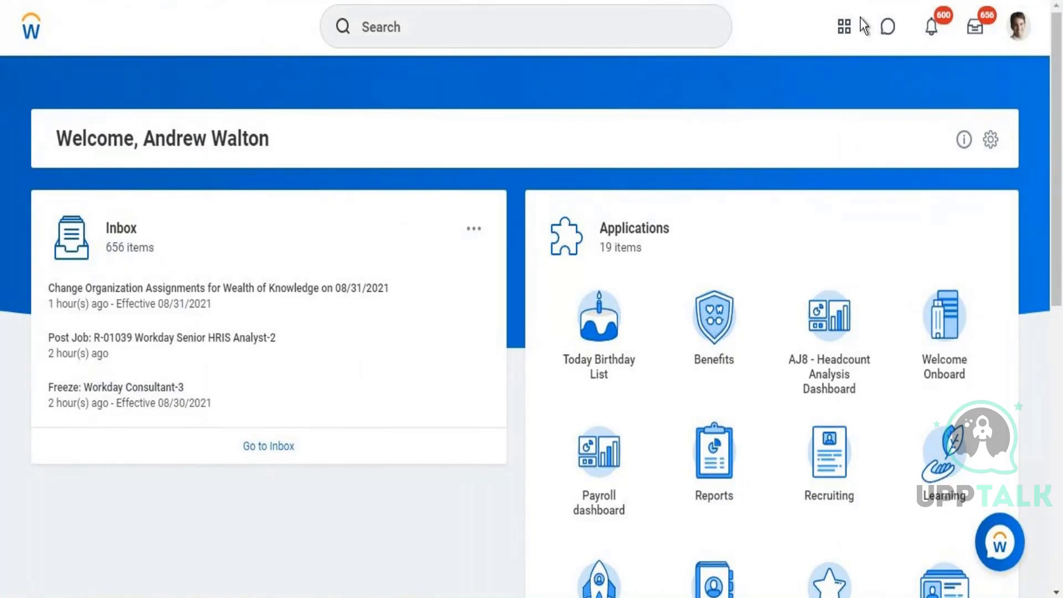
- Search 'view sup org' and open the View Supervisory Organization report
left_click(607, 38)
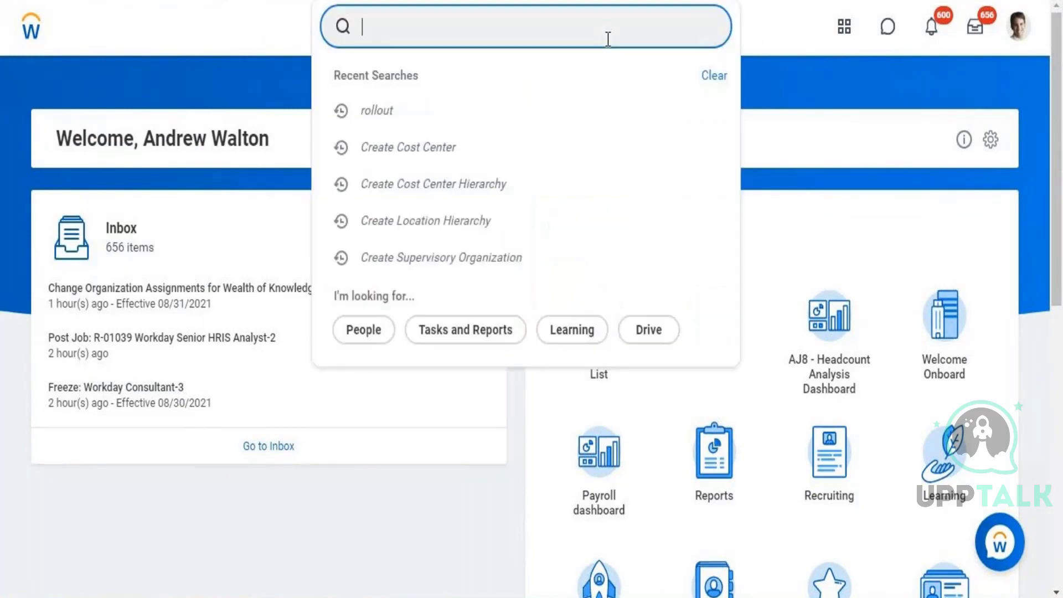
type("view sup")
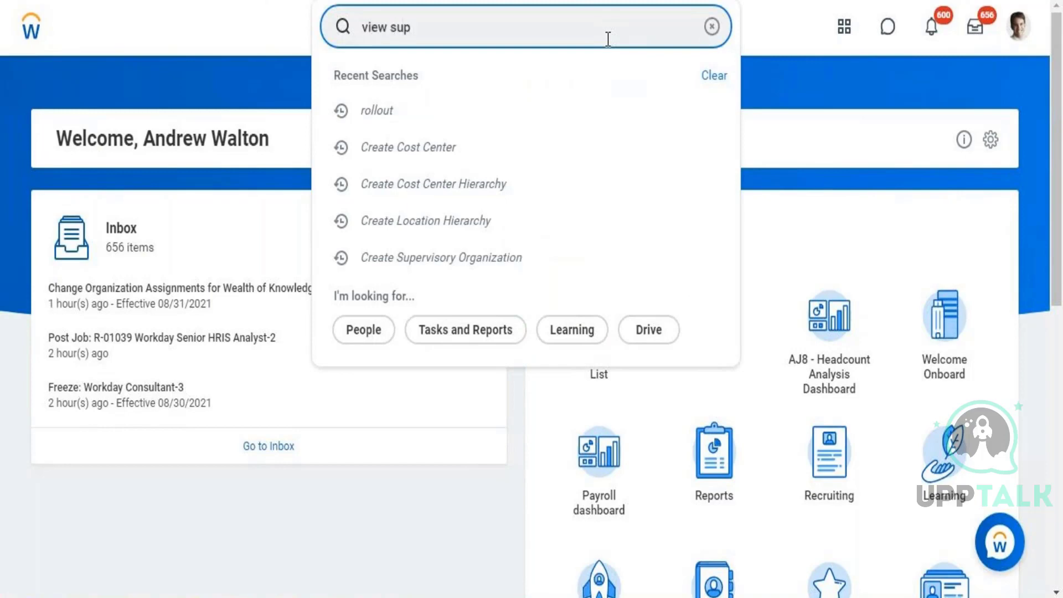
type(" org")
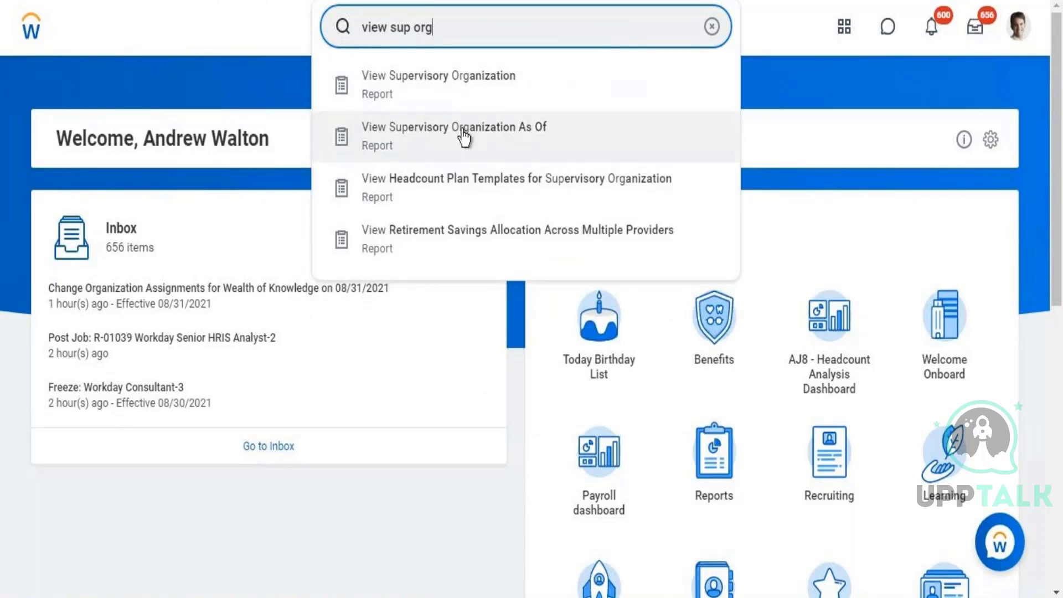
left_click(461, 90)
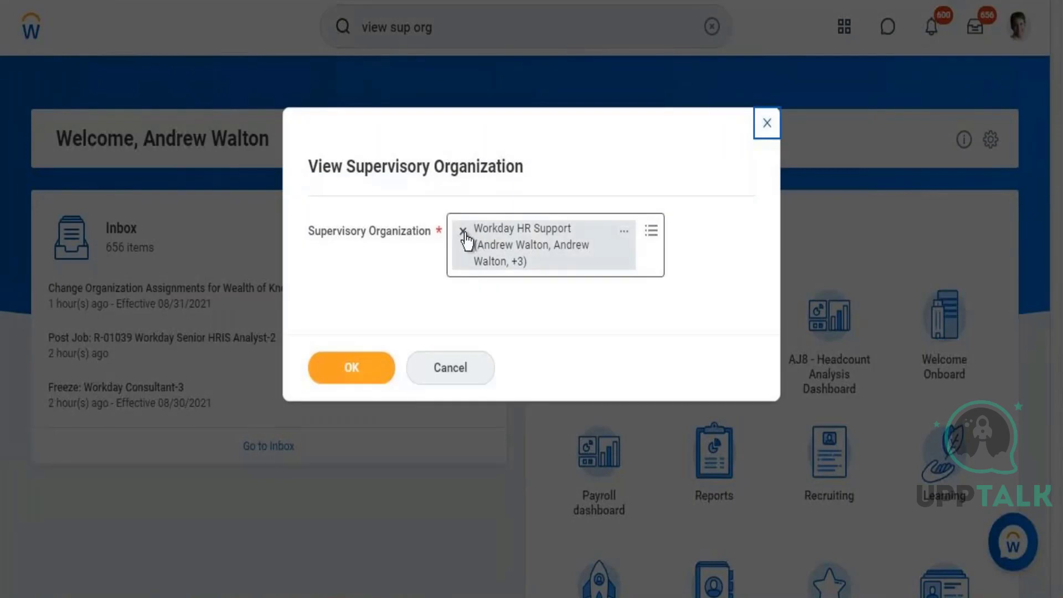
- Replace Workday HR Support with Workday HR Information Systems and run the report
left_click(464, 231)
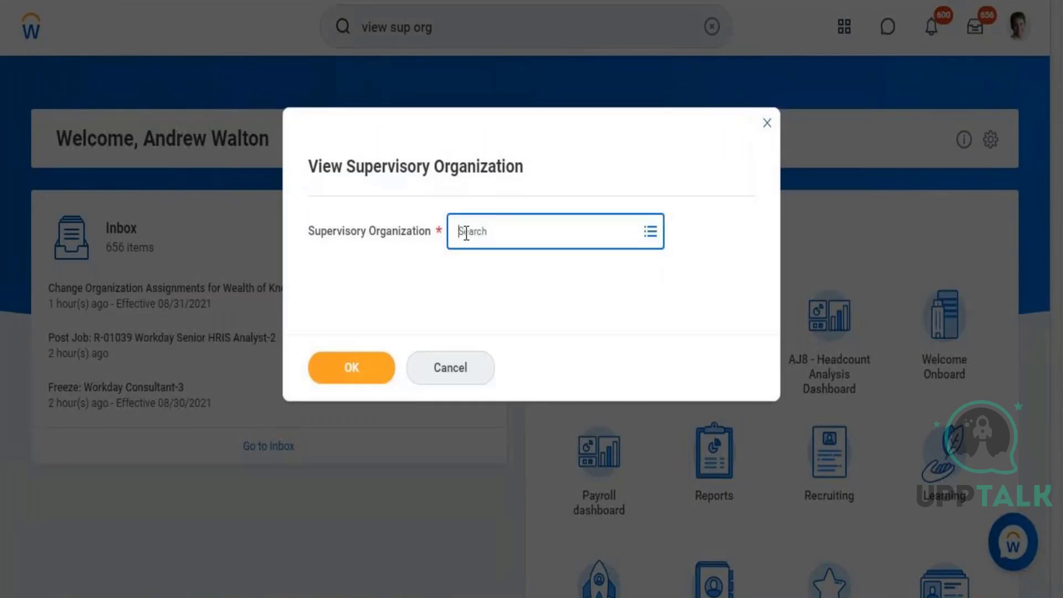
type("Workday HR")
key("Return")
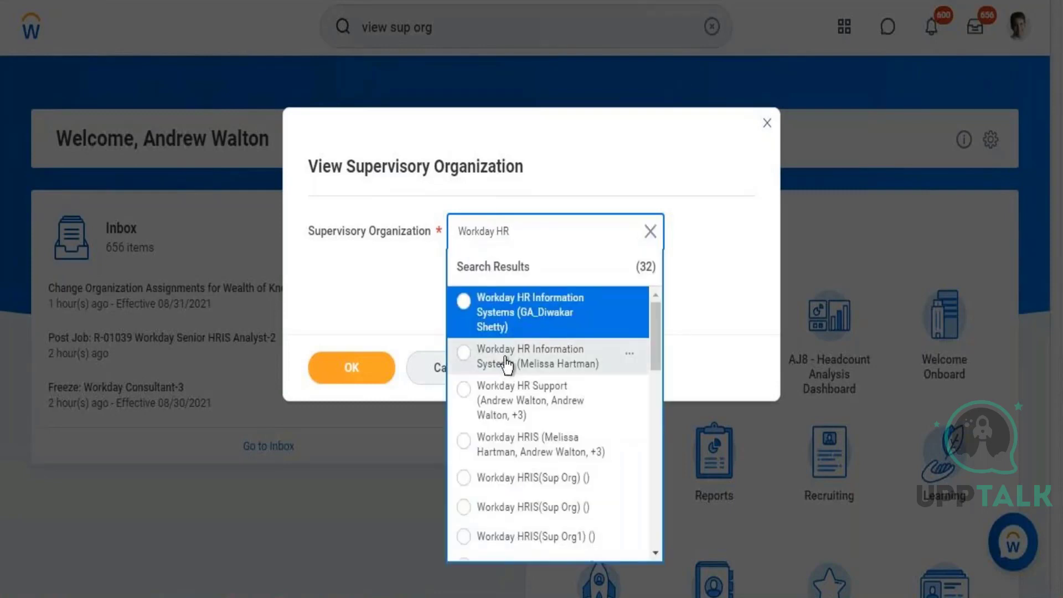
left_click(505, 364)
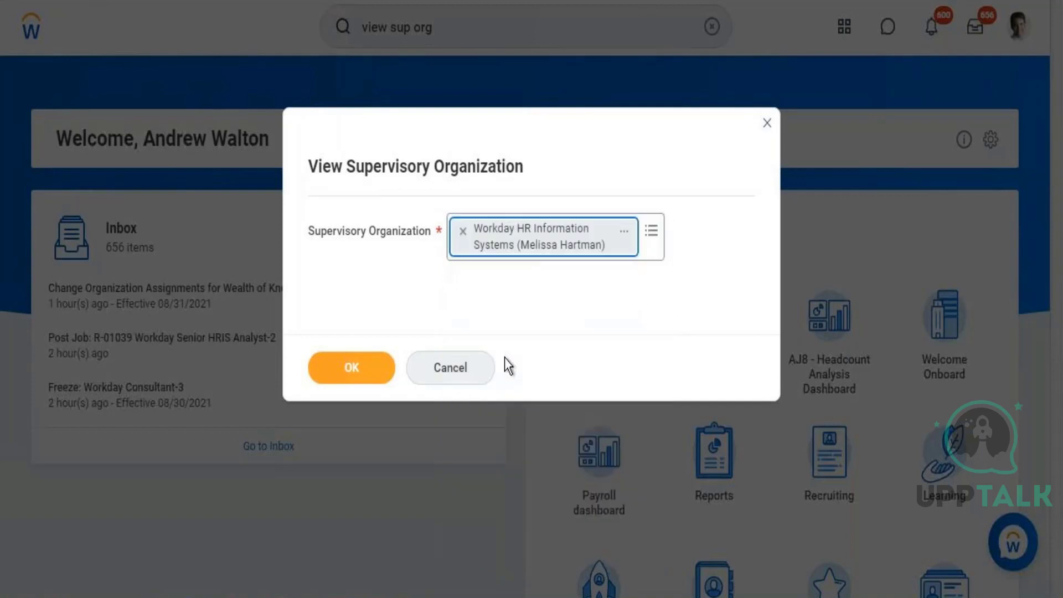
left_click(356, 369)
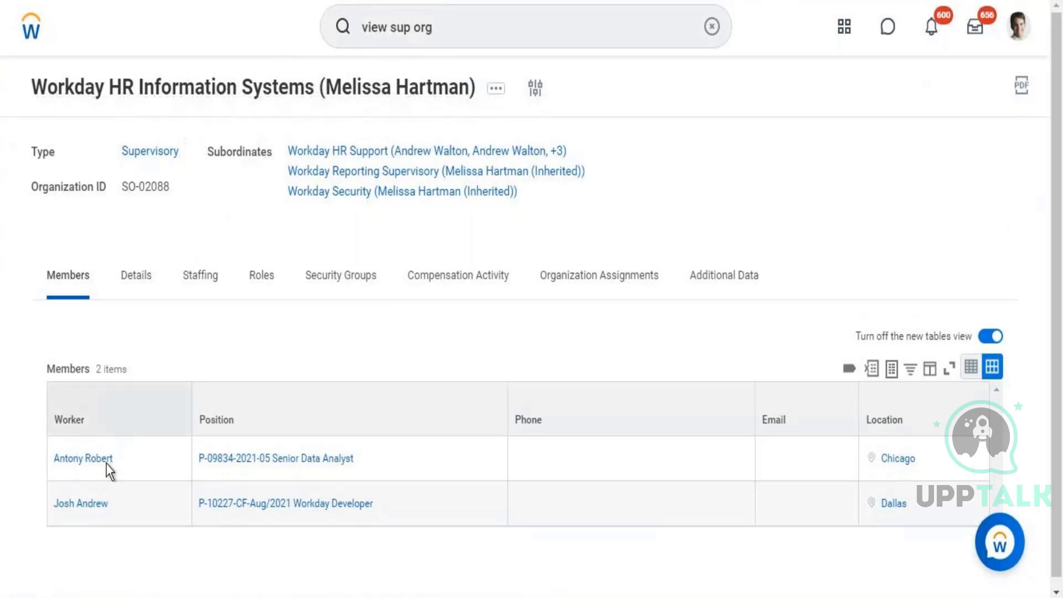
left_click(72, 507)
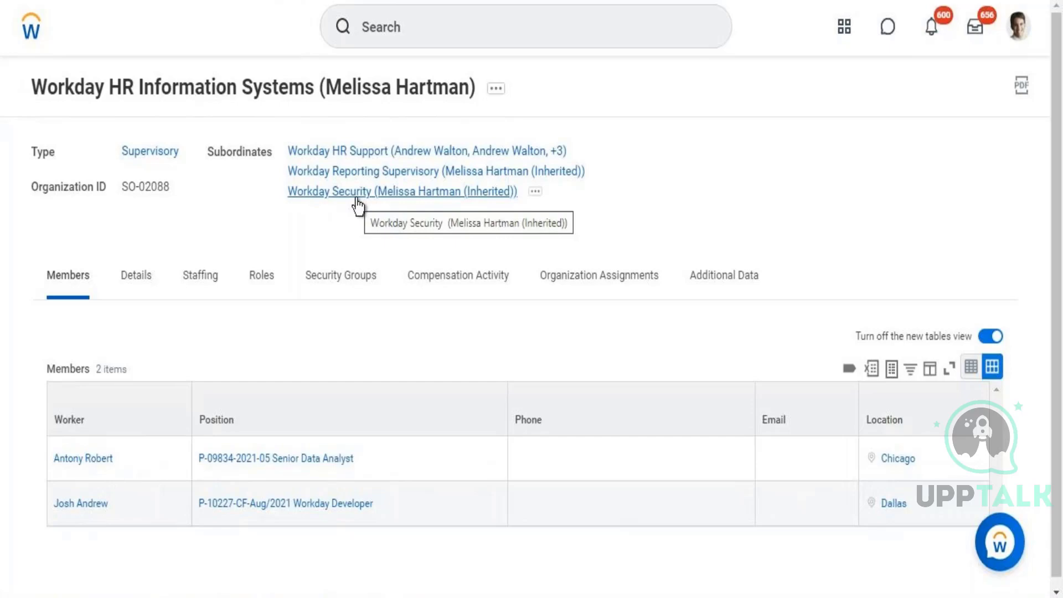
- Open the Workday Security subordinate organization listed under HR Information Systems
left_click(353, 260)
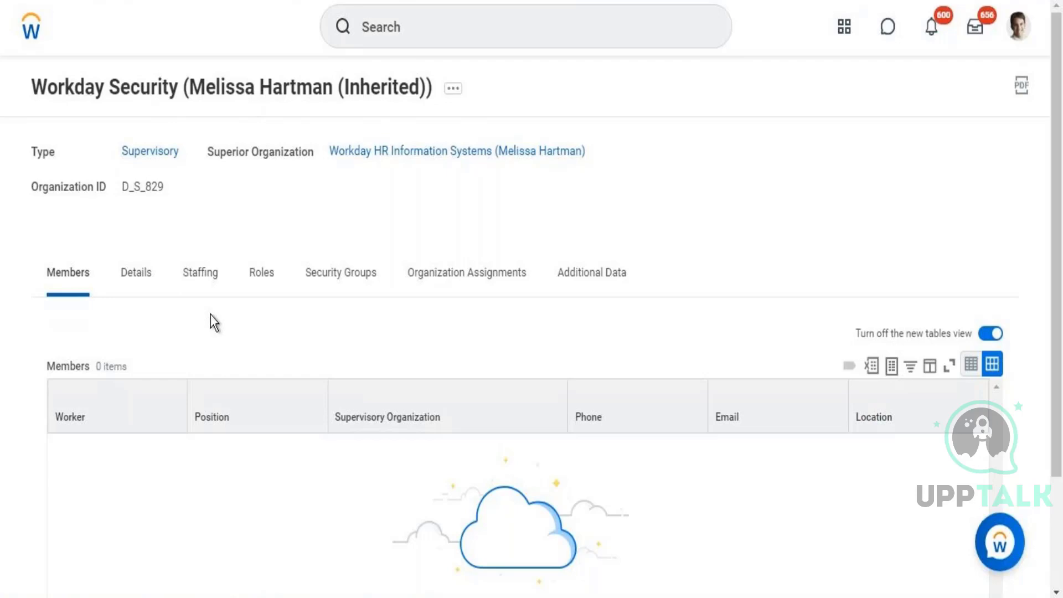
- Show Workday Security's inherited Company and Cost Center organization assignments
left_click(477, 280)
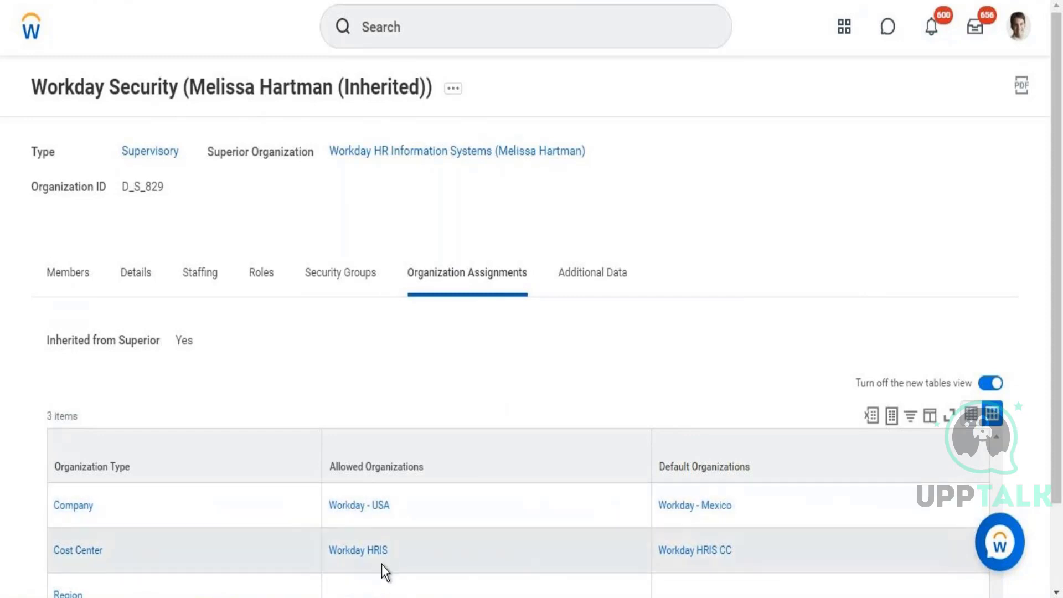
mouse_move(397, 557)
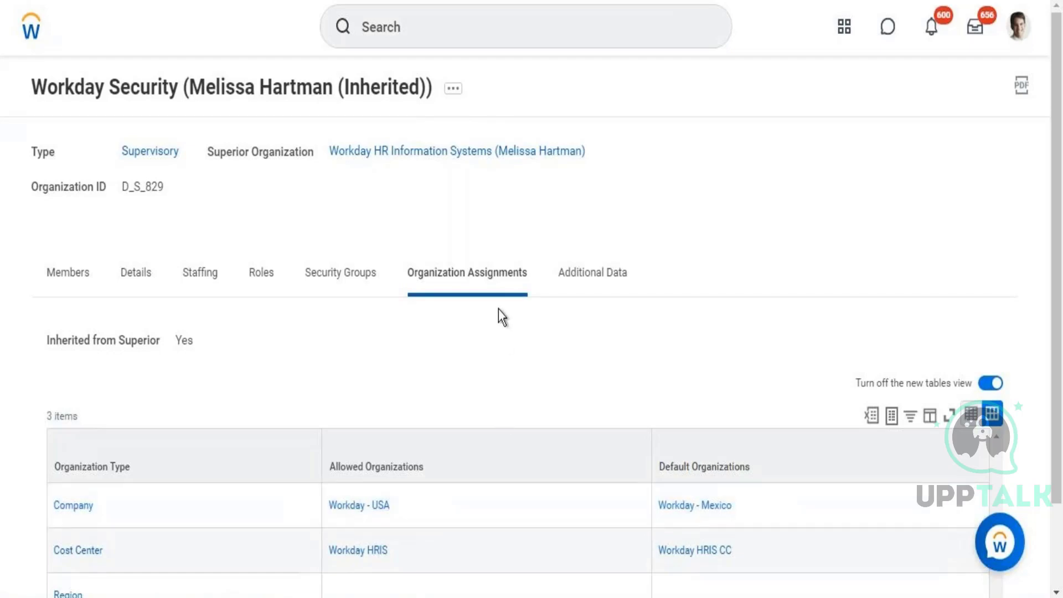
- Go to superior Workday HR Information Systems and view its own organization assignments
left_click(453, 154)
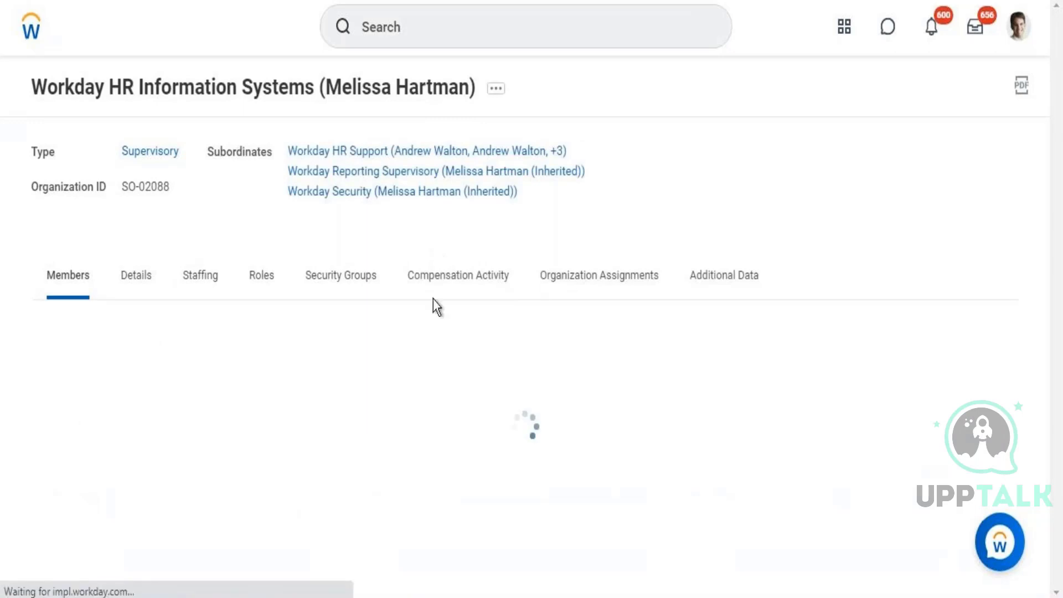
left_click(595, 287)
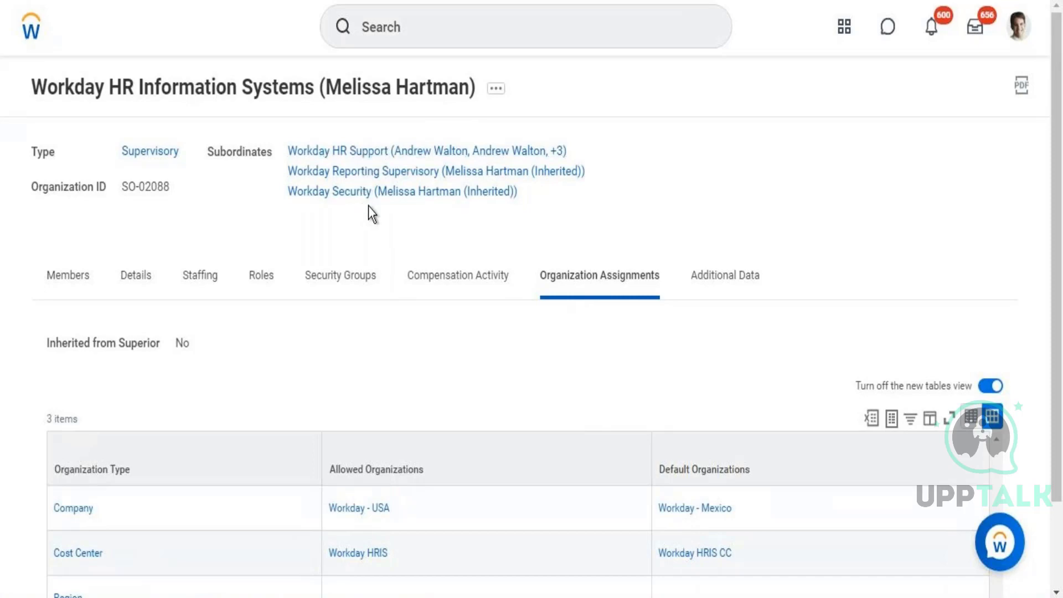
- Open Workday Reporting Supervisory and view its inherited Company, Cost Center and Region assignments
left_click(368, 178)
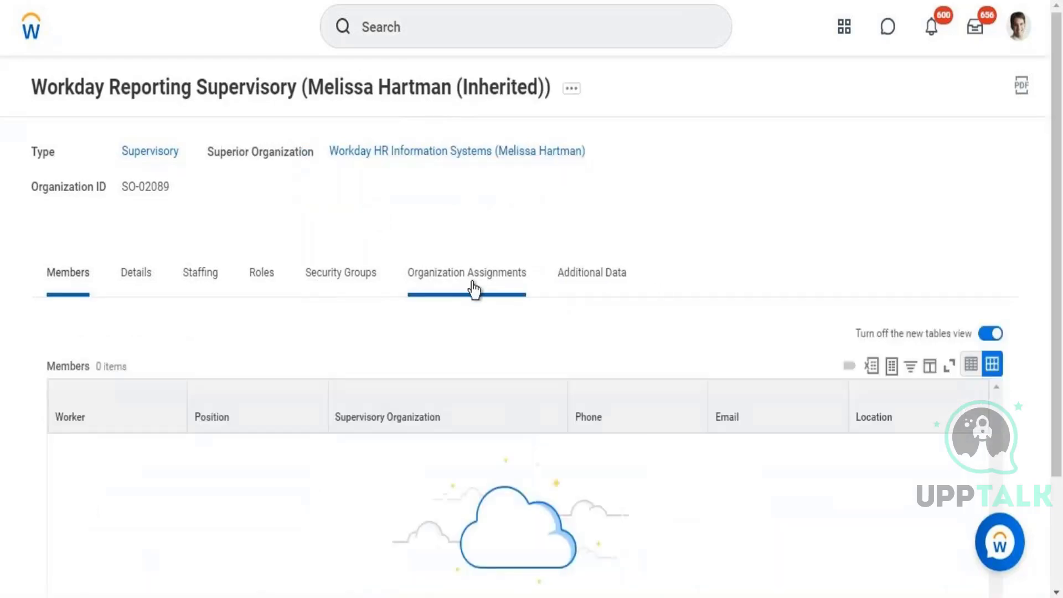
left_click(473, 288)
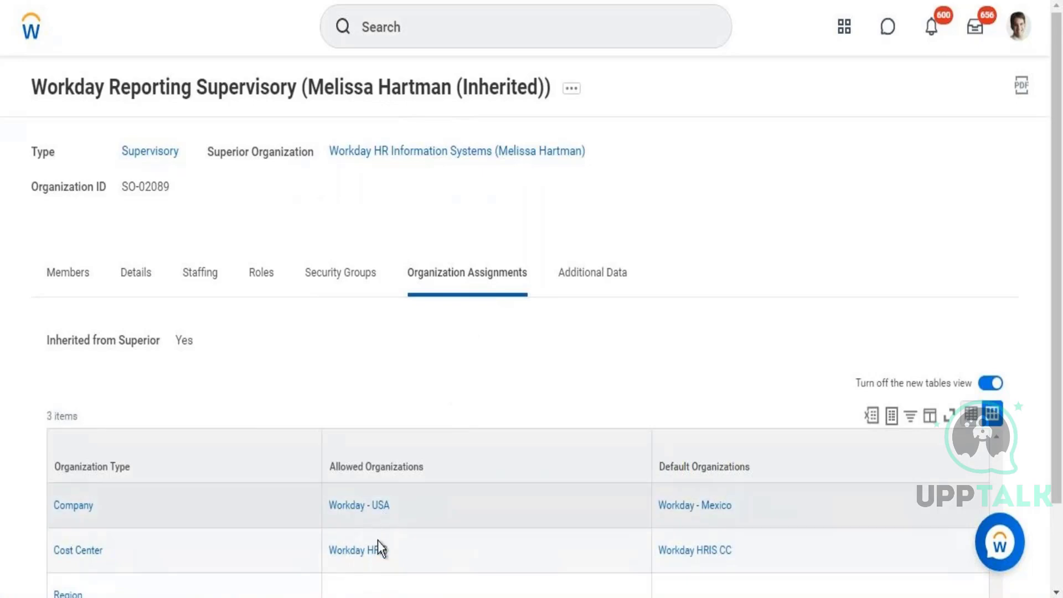
mouse_move(376, 556)
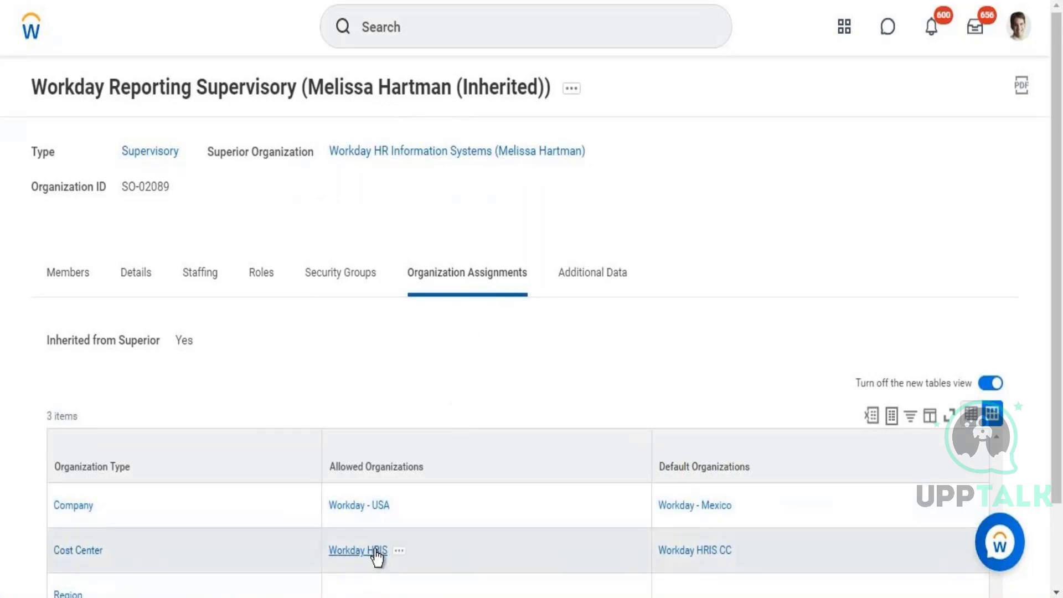
mouse_move(457, 158)
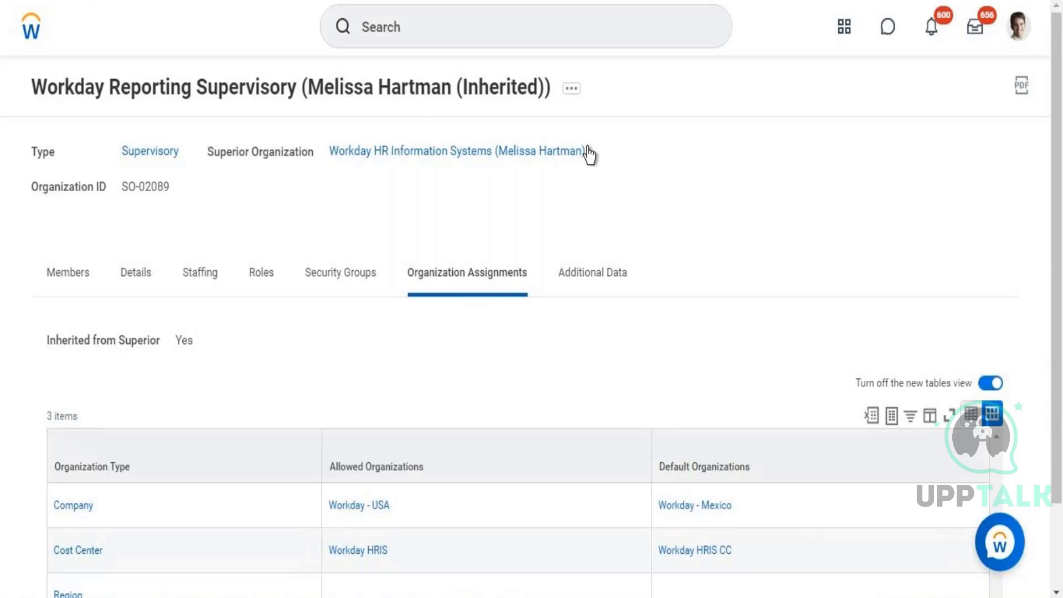
- Choose Edit Supervisory Organization from the related actions' Supervisory Organization submenu
left_click(571, 90)
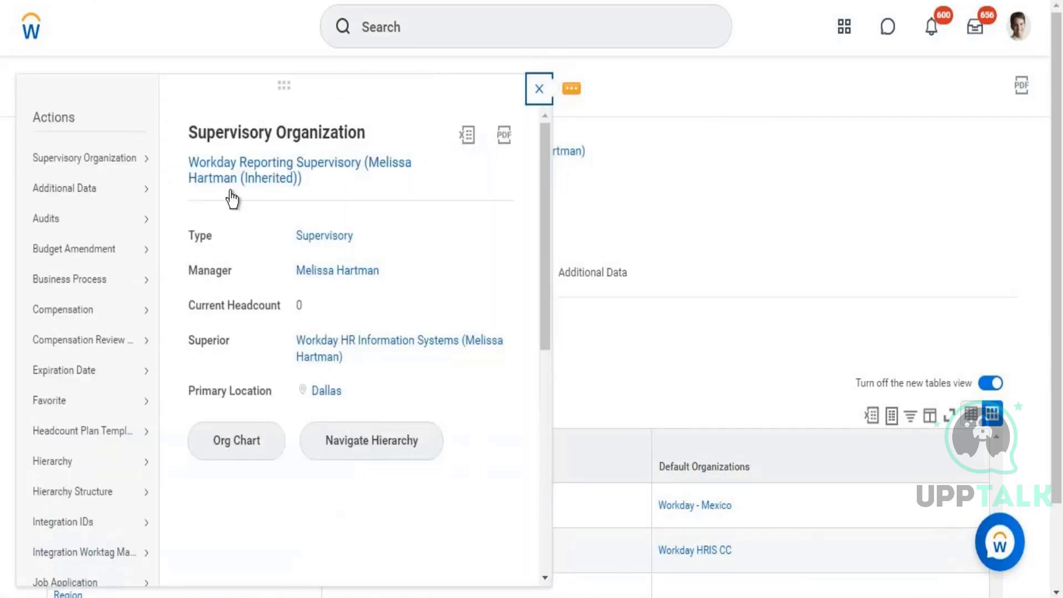
mouse_move(143, 167)
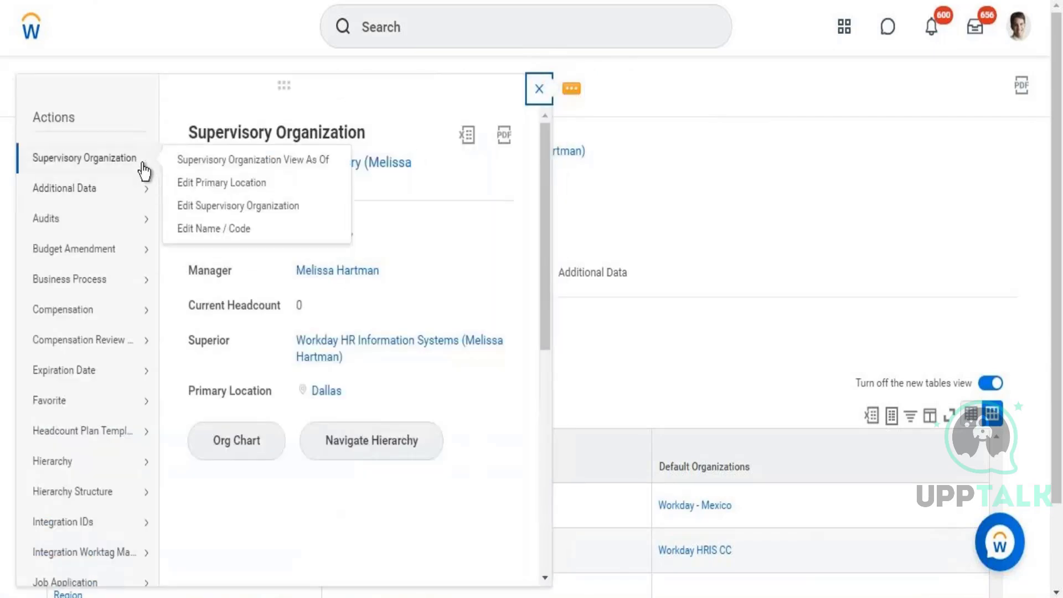
left_click(194, 213)
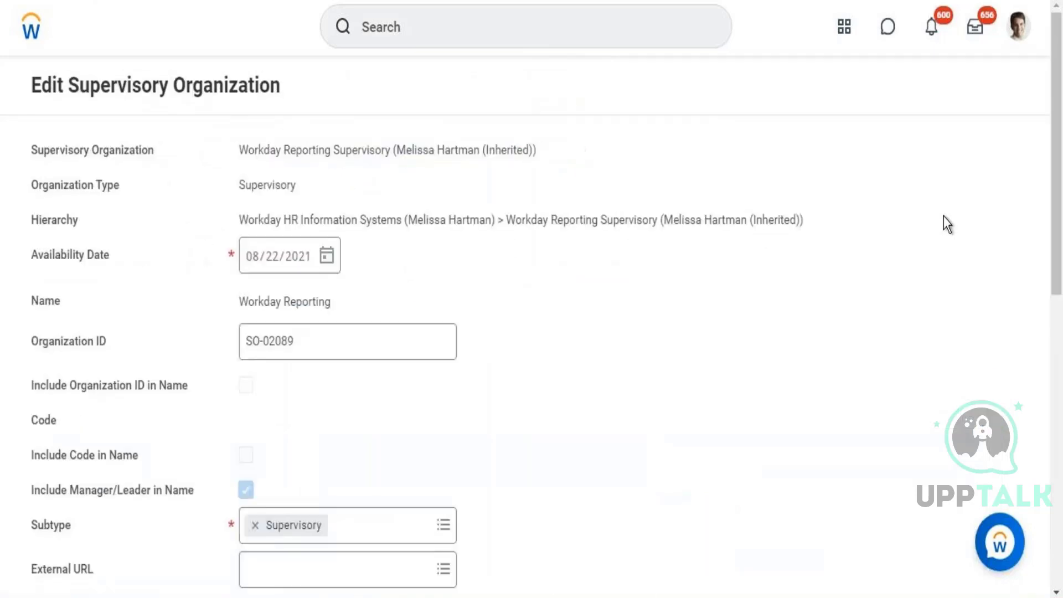
left_click_drag(1058, 116, 1059, 401)
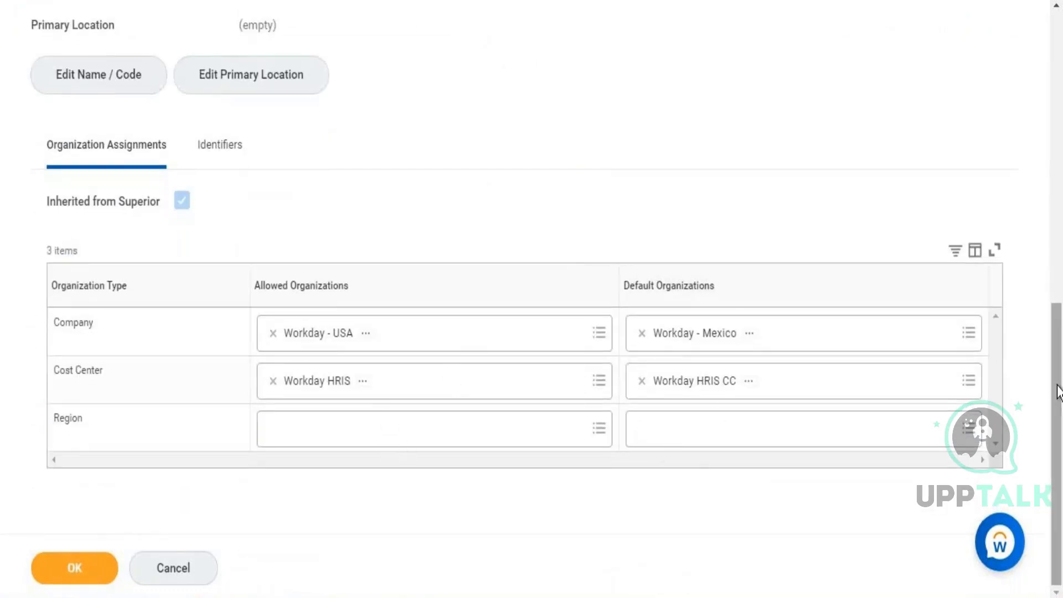
left_click_drag(1058, 393, 714, 77)
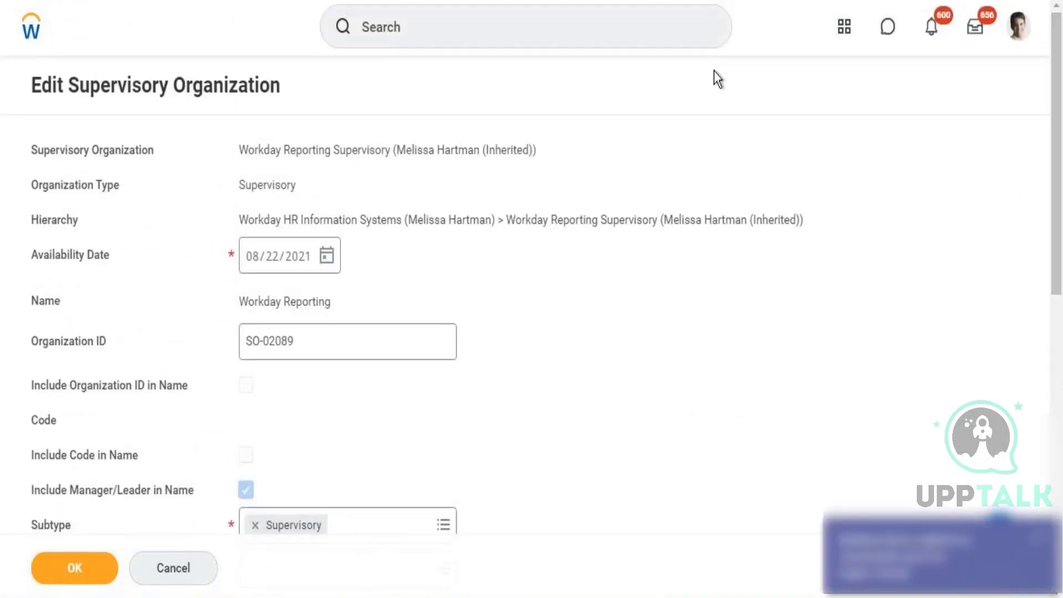
left_click(608, 33)
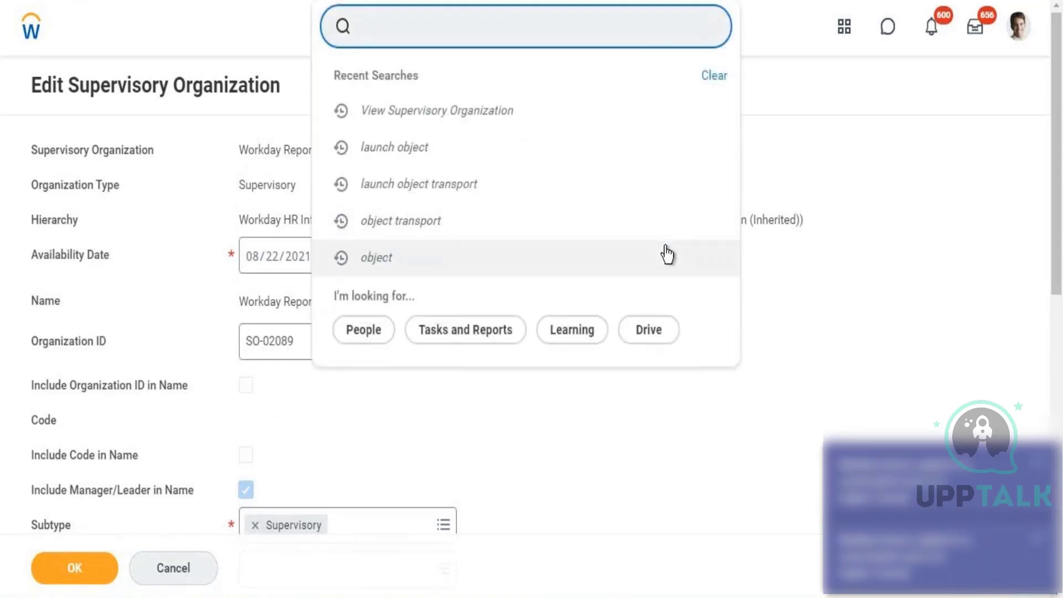
- Refine the search from 'create cost ce' to 'create company' to 'create super', then launch Create Supervisory Organization
type("cr")
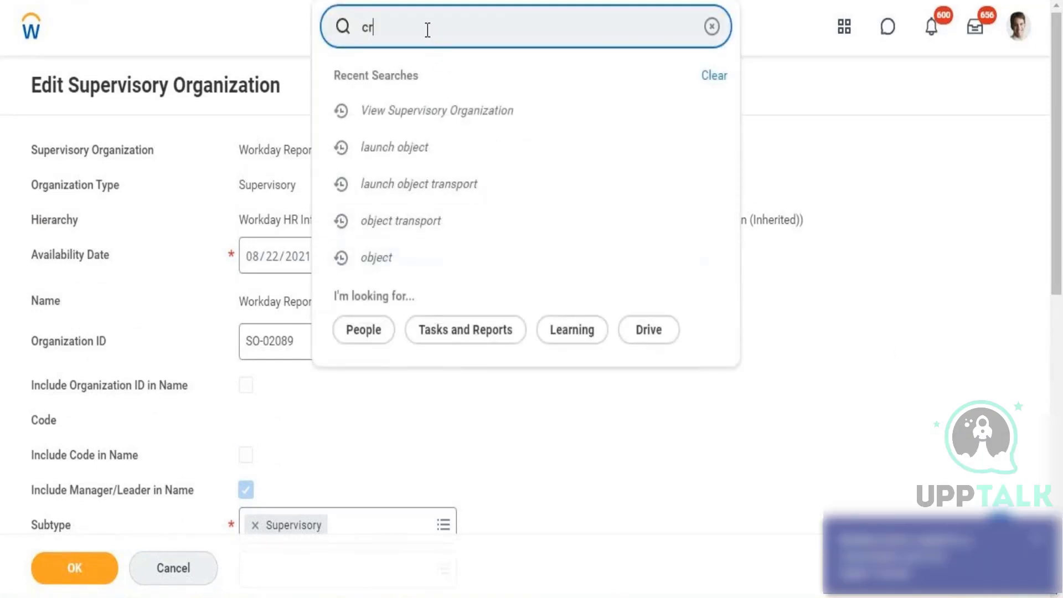
type("eate cost ce")
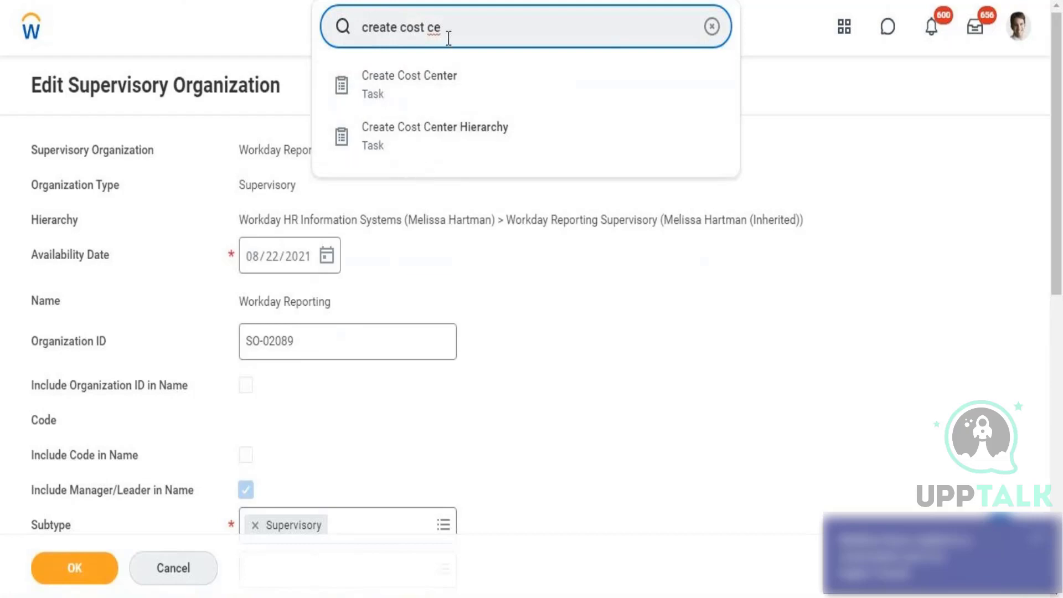
key("BackSpace")
key("BackSpace")
key("BackSpace")
key("BackSpace")
key("BackSpace")
key("BackSpace")
key("BackSpace")
key("BackSpace")
type("company")
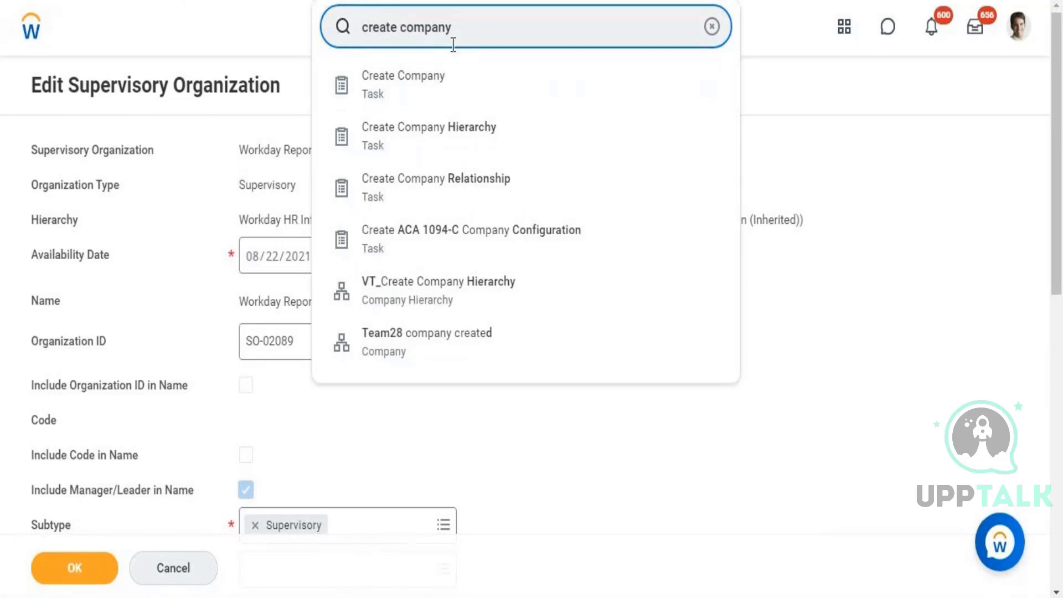
key("BackSpace")
key("BackSpace")
key("BackSpace")
key("BackSpace")
key("BackSpace")
key("BackSpace")
key("BackSpace")
type("super")
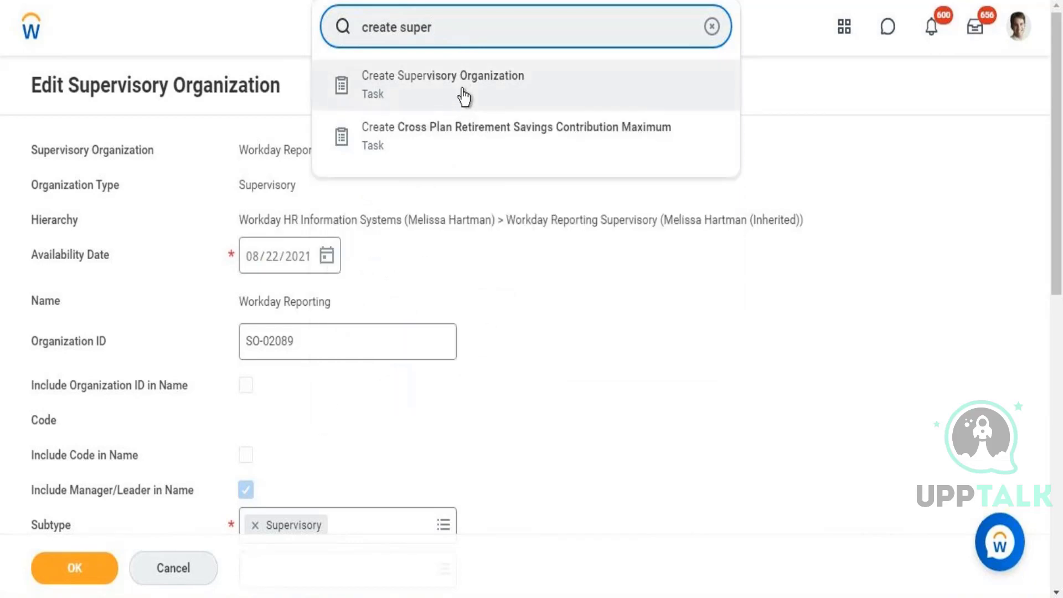
left_click(464, 98)
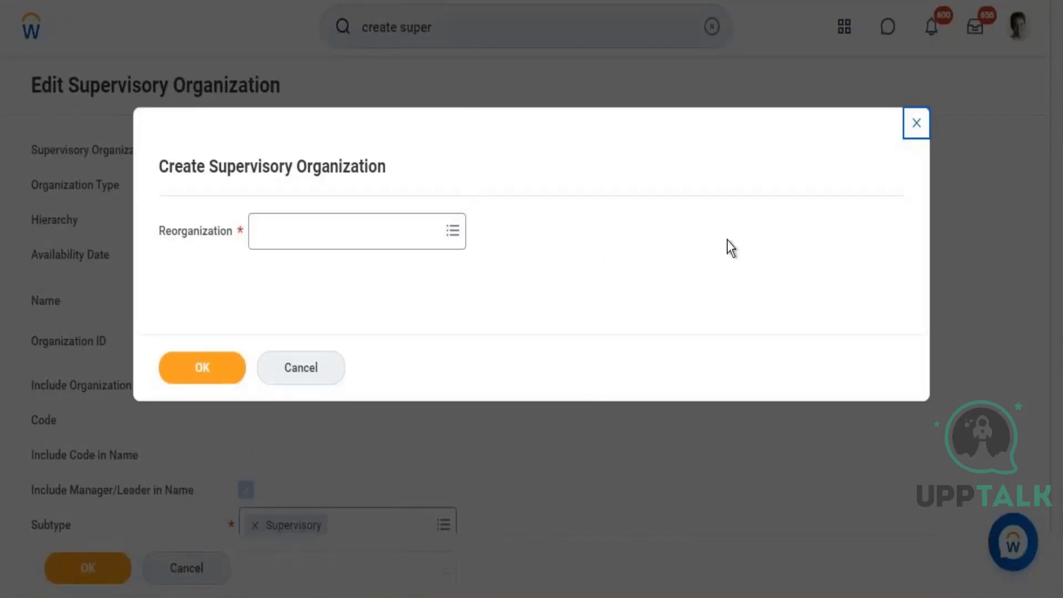
- Enter 'WD' in the Create Supervisory Organization dialog's Reorganization field
left_click(359, 244)
type("WD-")
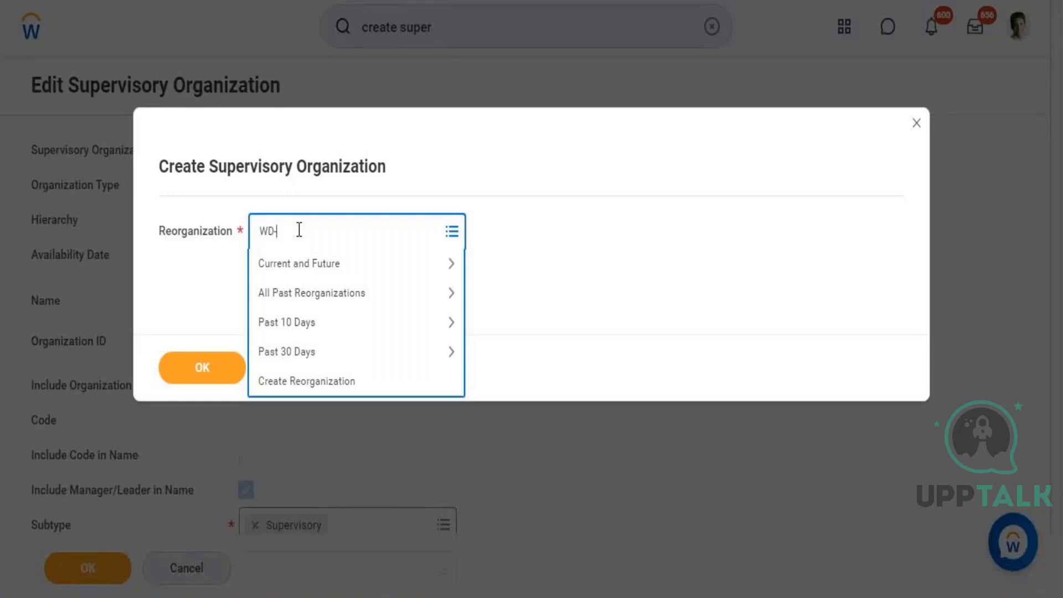
- Look up reorganizations matching 'WD-Reor', then close the dialog without choosing one
type("Reorg")
key("Return")
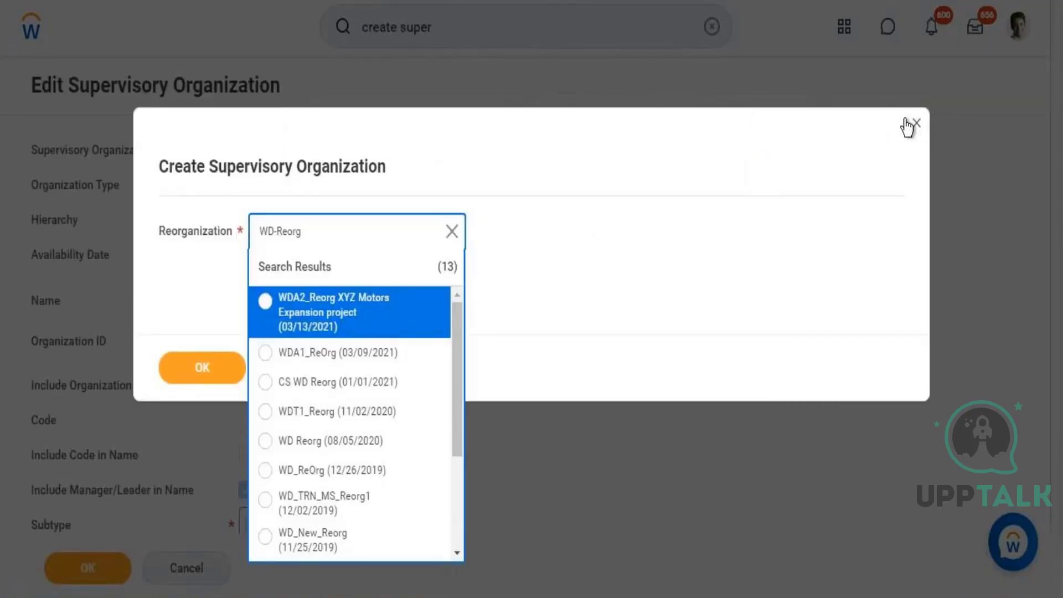
left_click(914, 131)
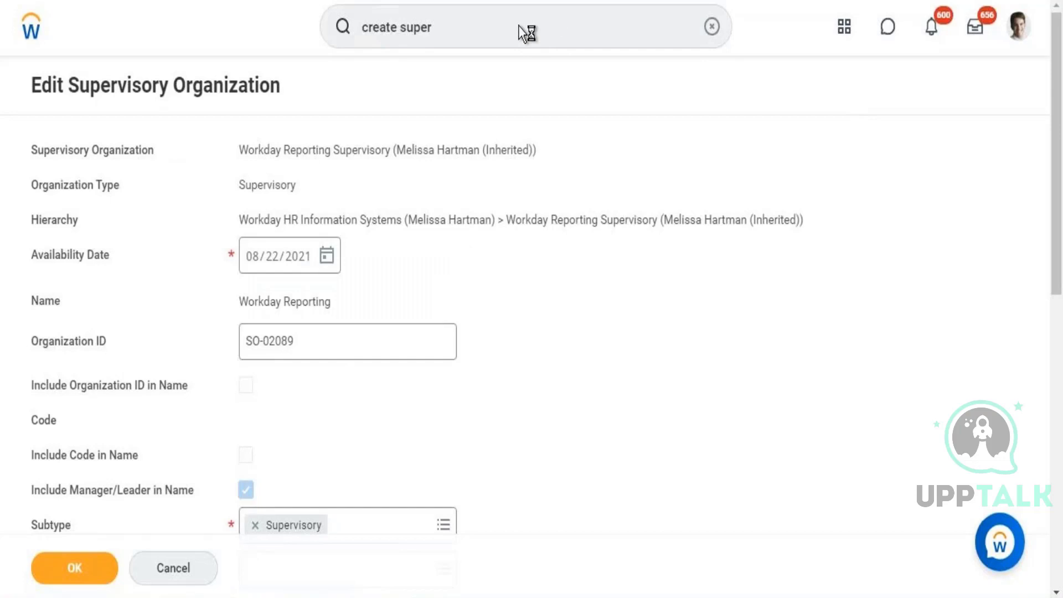
- Replace the search text with 'create rep' and launch the Create Custom Report task
left_click(497, 28)
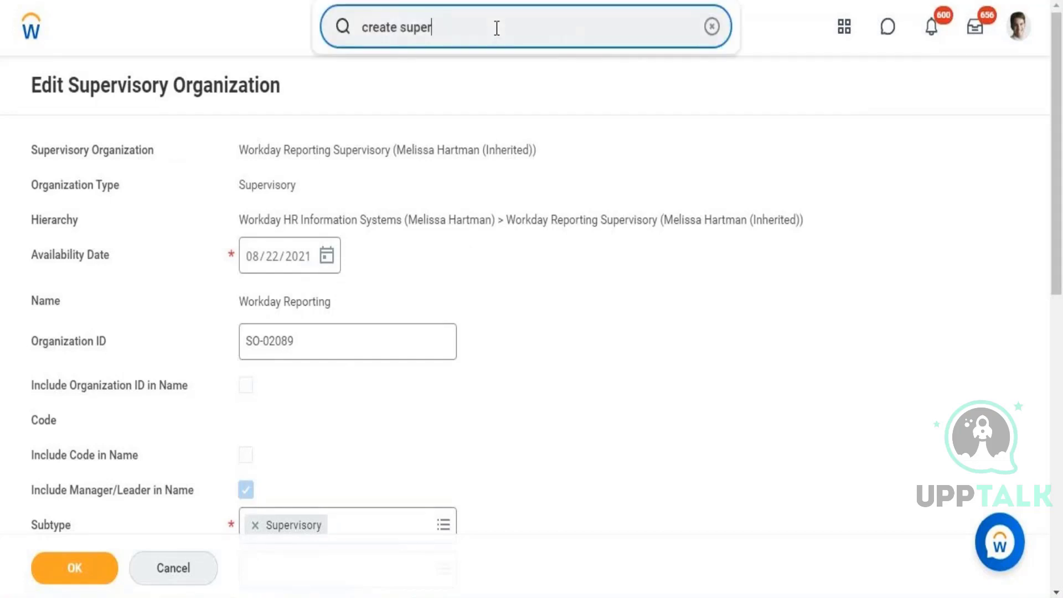
key("ctrl+shift+Left")
key("ctrl+shift+Left")
type("create rep")
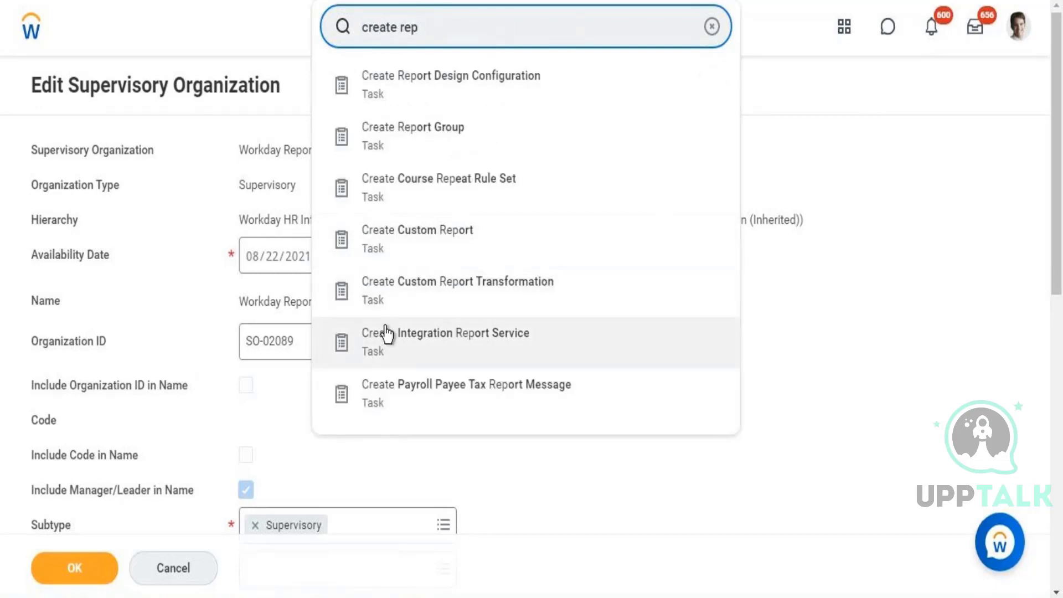
left_click(404, 244)
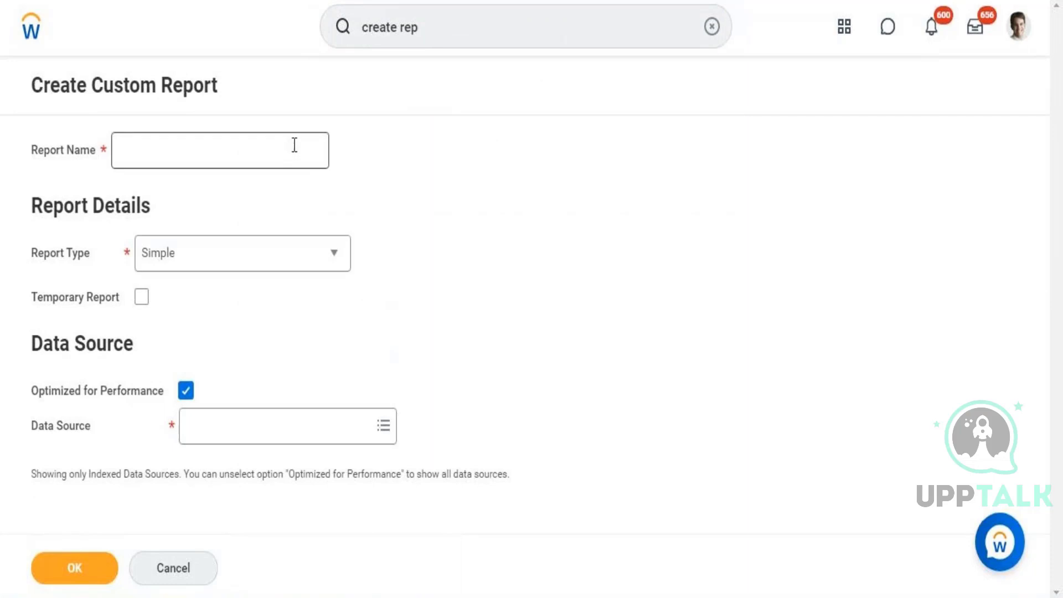
- Click into the Report Name field of the blank Create Custom Report form
left_click(294, 152)
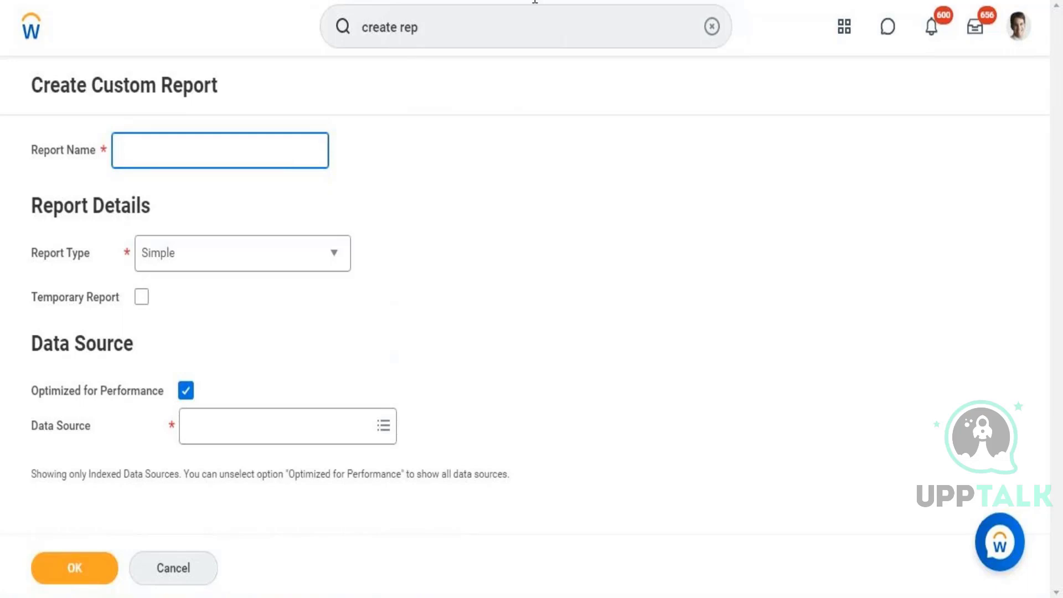
left_click(711, 26)
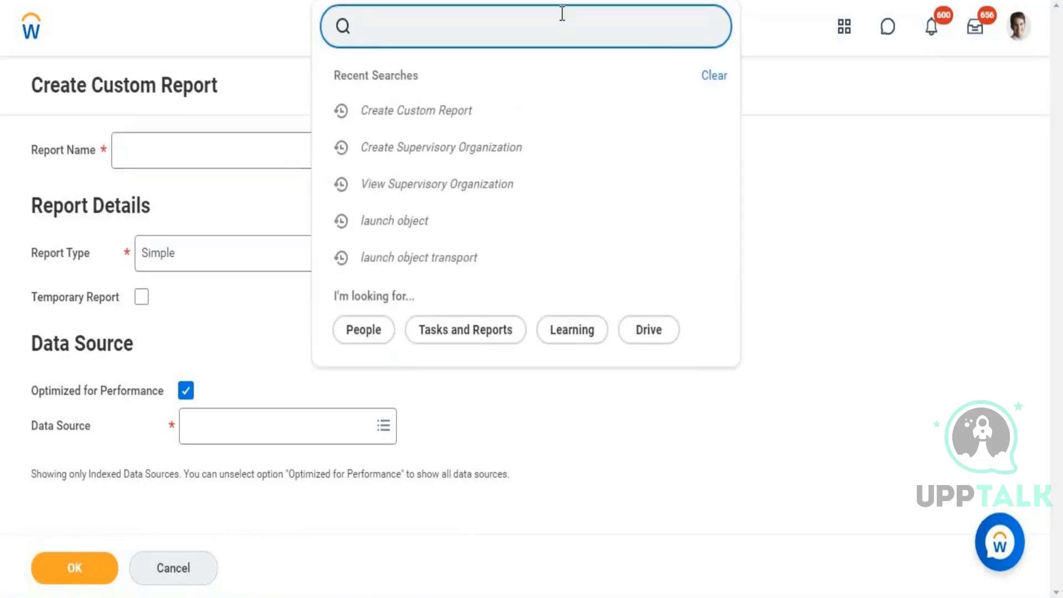
type("business")
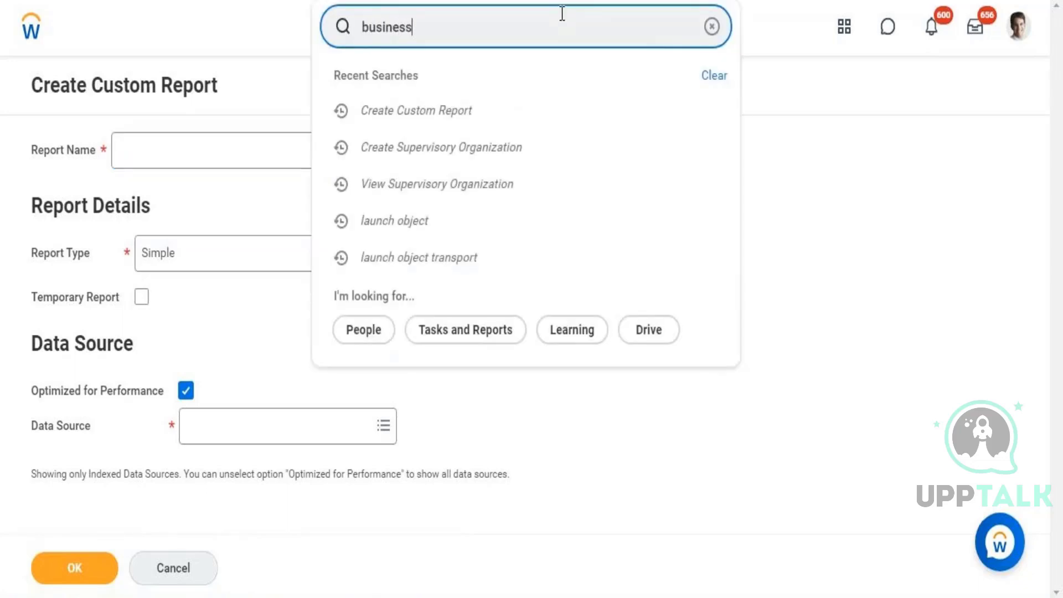
type(" obj")
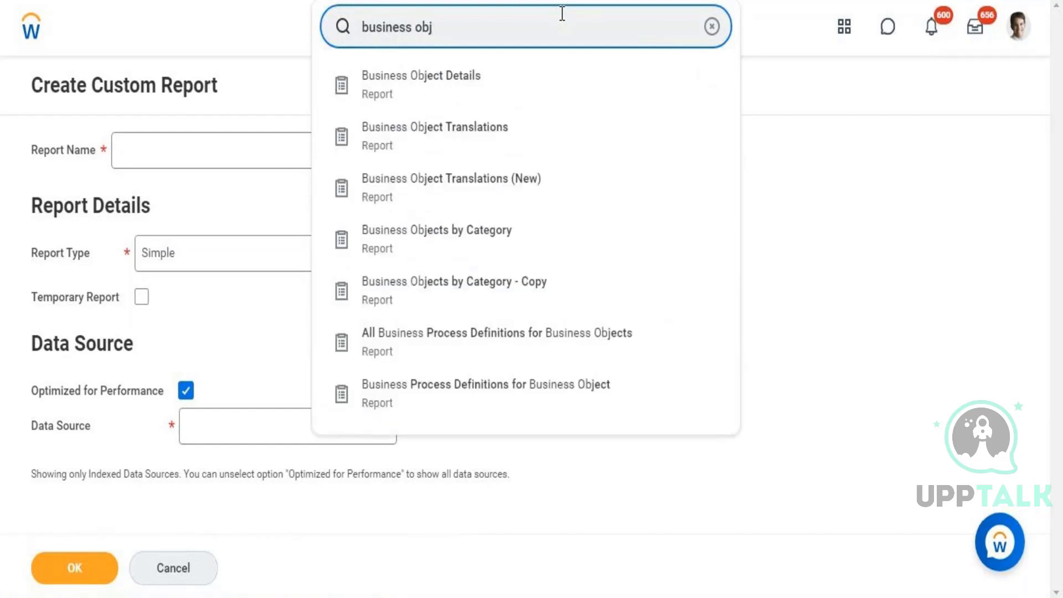
left_click(407, 83)
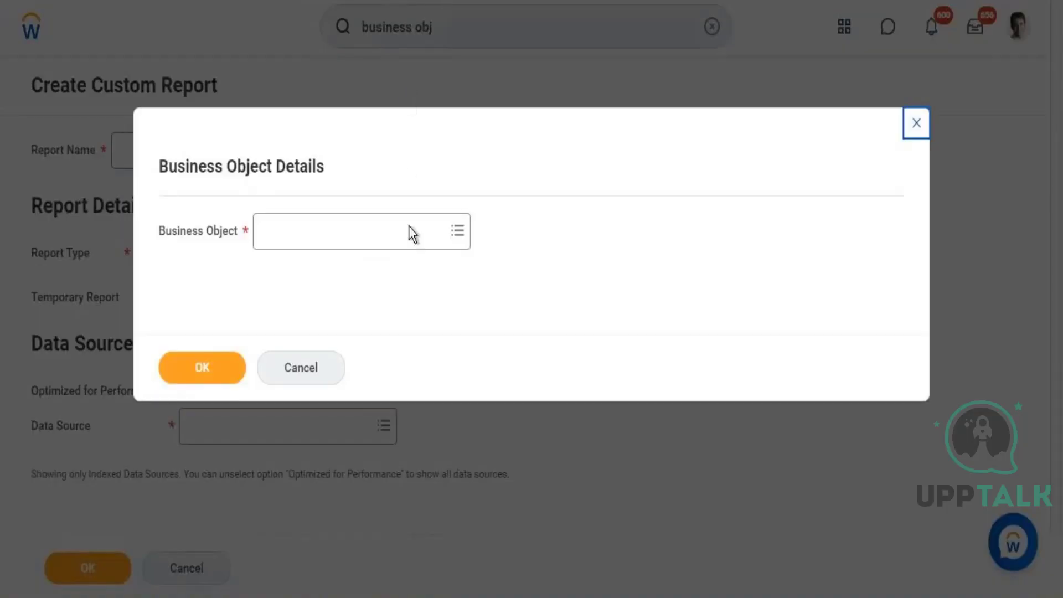
left_click(580, 238)
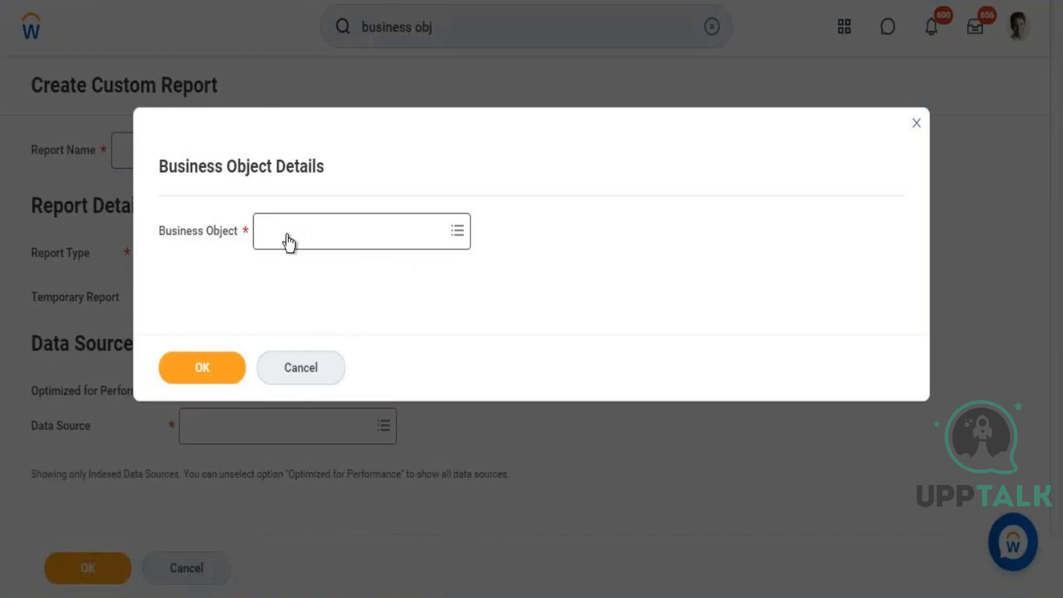
left_click(311, 376)
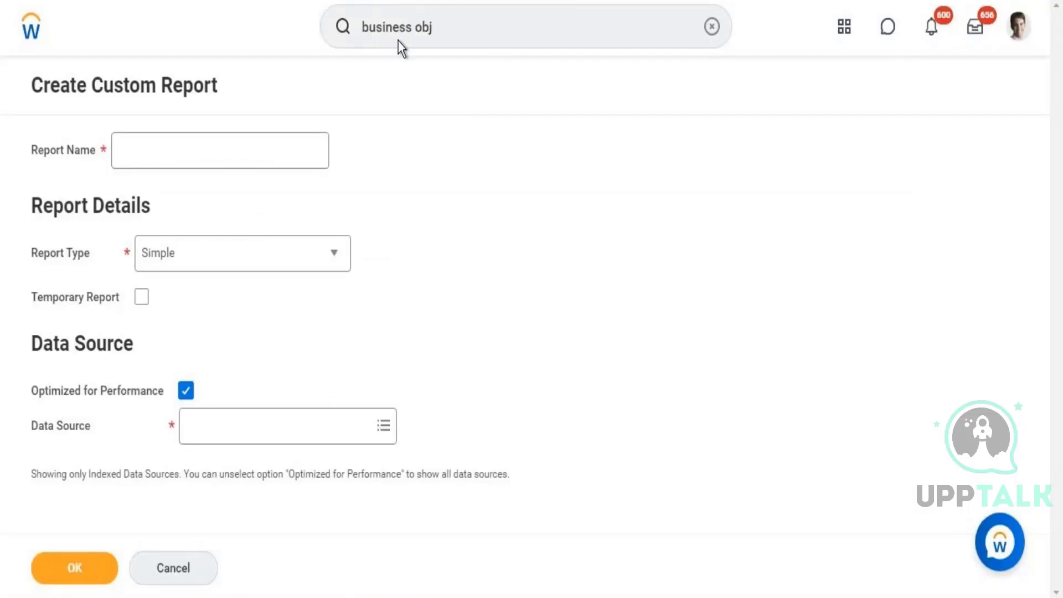
- Search 'data sources' and open the Data Sources report listing all 2379 data sources
left_click(451, 27)
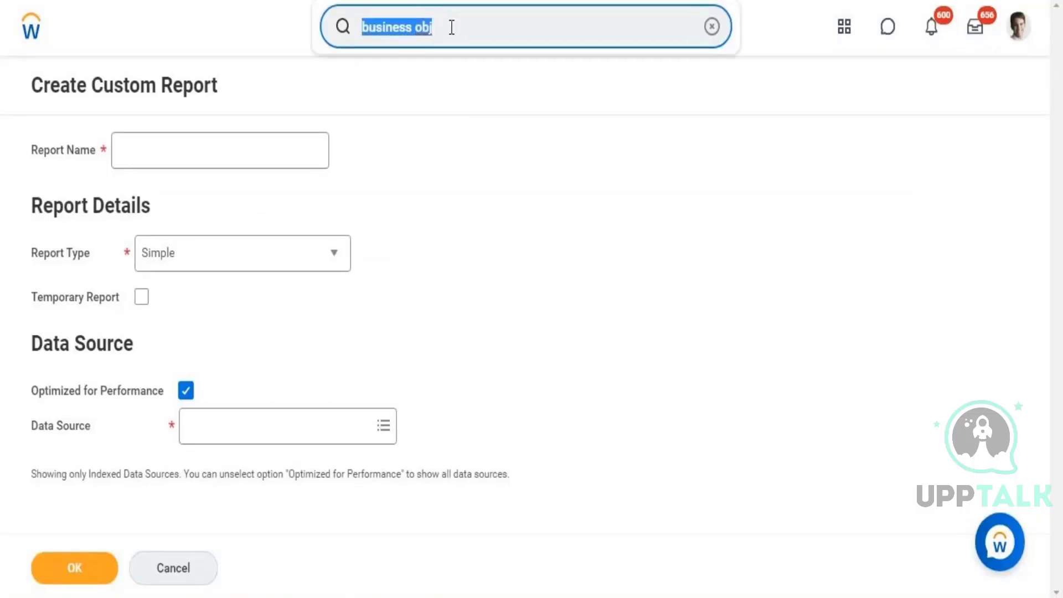
type("data ")
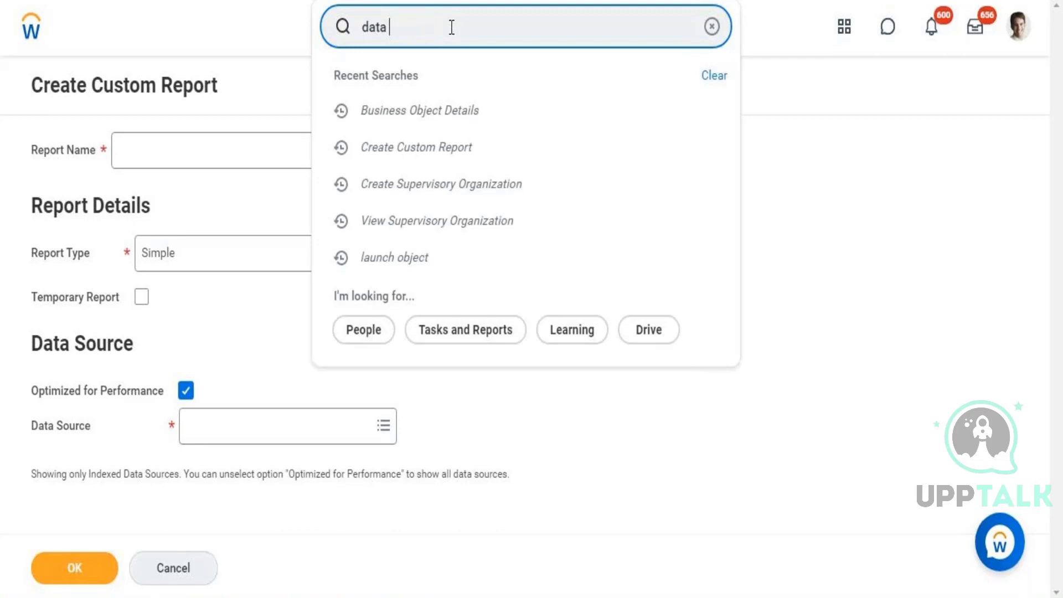
type("sources")
left_click(392, 95)
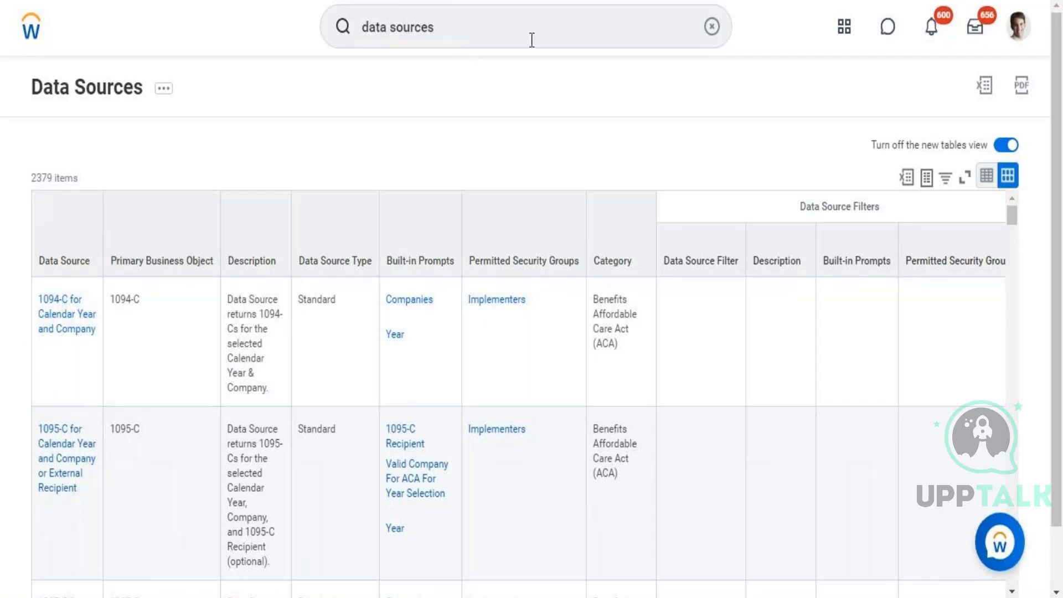
left_click(550, 31)
key("ctrl+a")
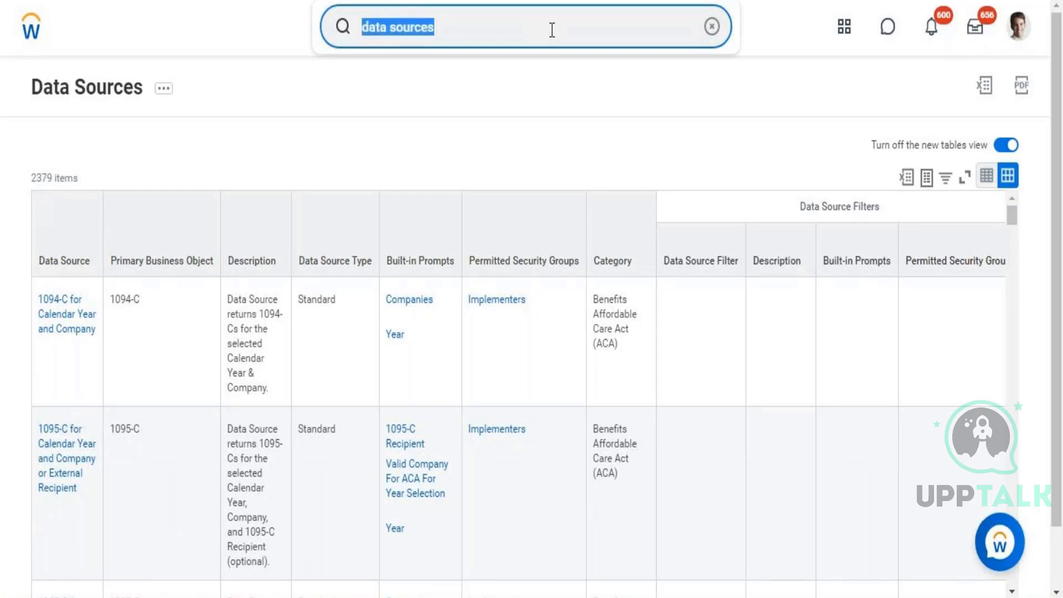
- Search 'All custom report' and open the All Custom Reports report
type("All c")
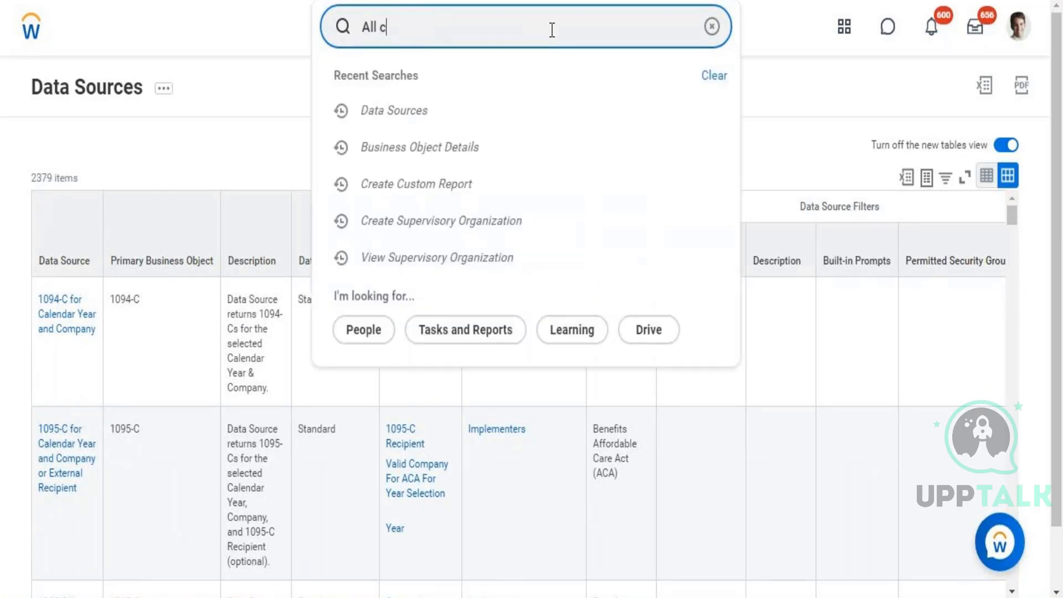
type("ustom report")
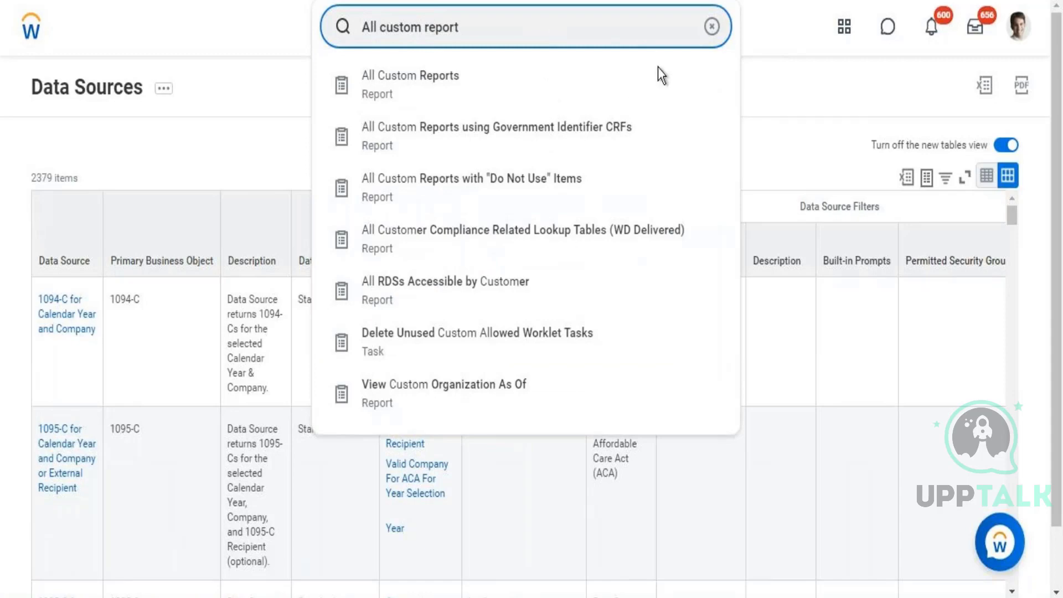
left_click(435, 78)
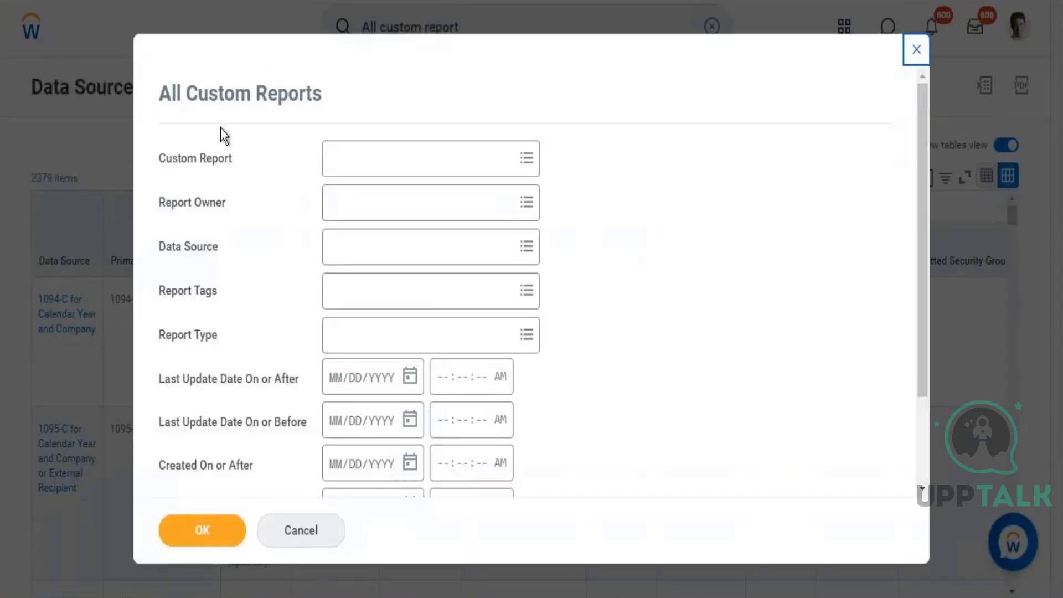
- Submit the All Custom Reports prompt with every filter left blank
left_click(217, 540)
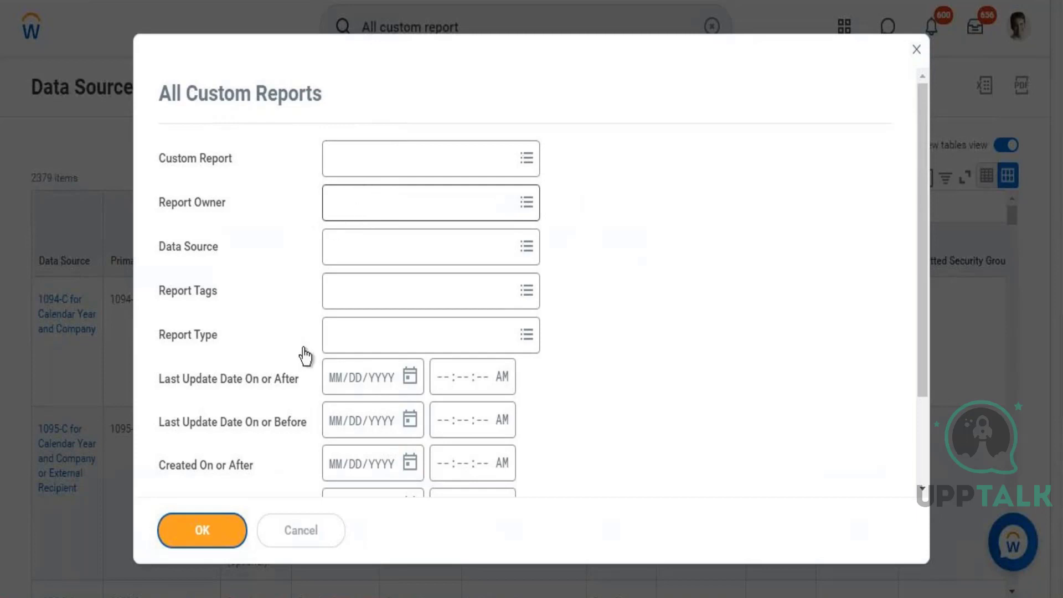
- Run All Custom Reports unfiltered and view the All Active Employees data source details
left_click(217, 531)
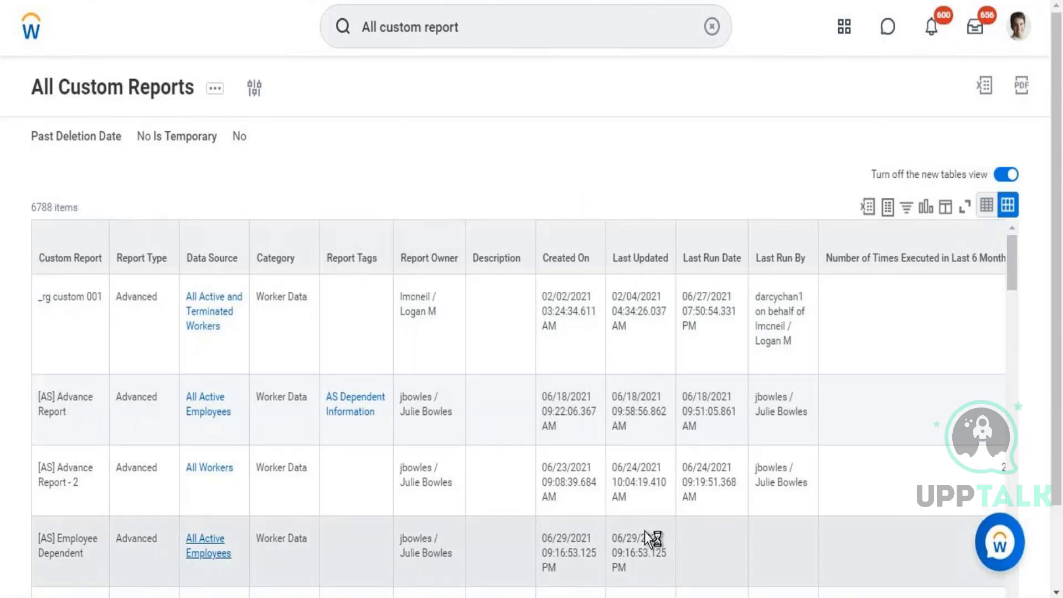
left_click_drag(1057, 437, 1058, 520)
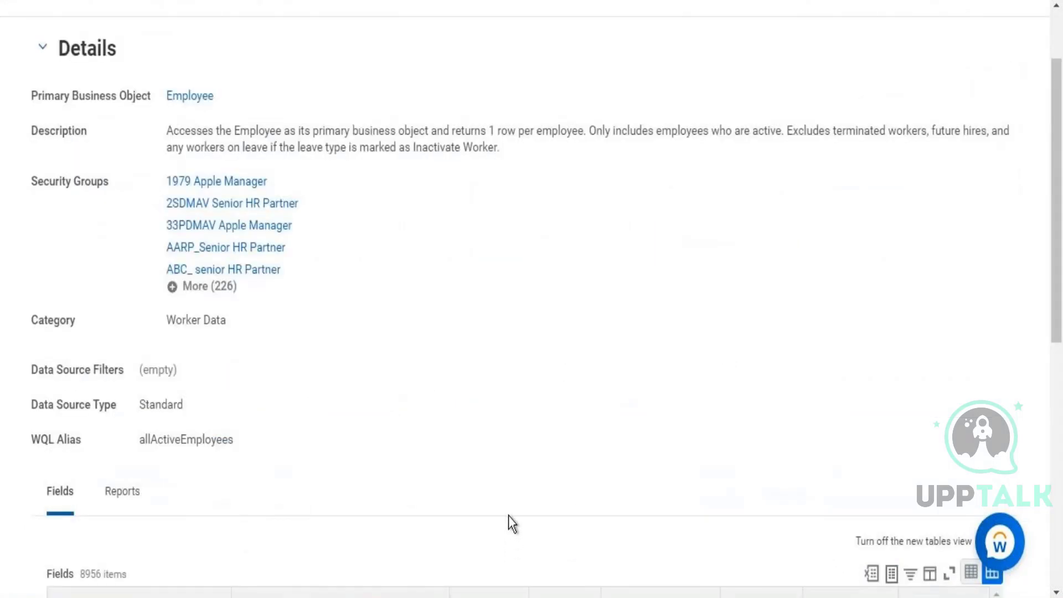
scroll(1050, 225, "up", 2)
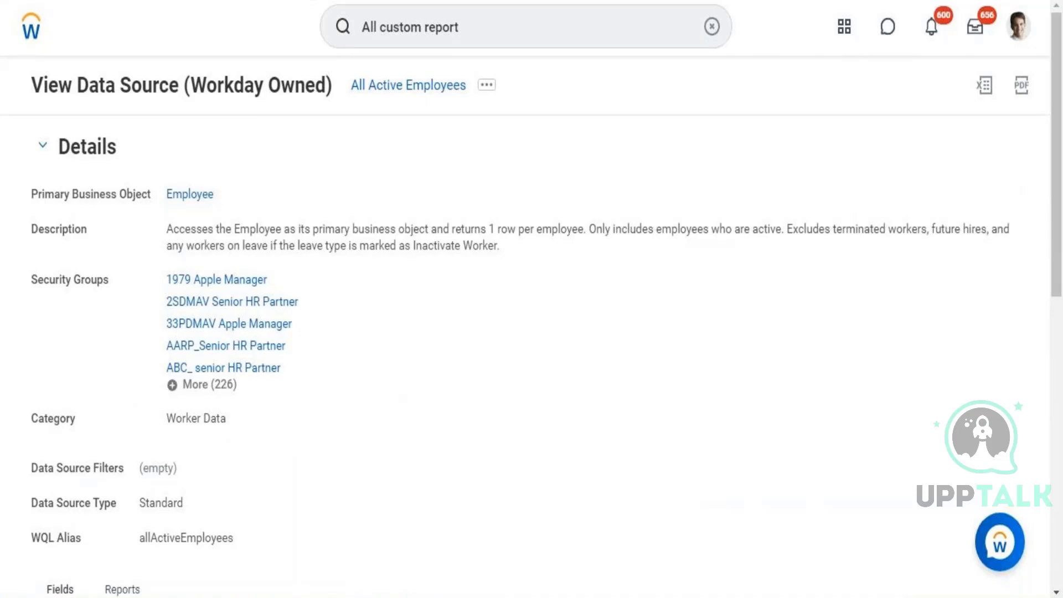
- Go back to the 6788-report custom reports list, closing the re-opened filter prompt
left_click(31, 25)
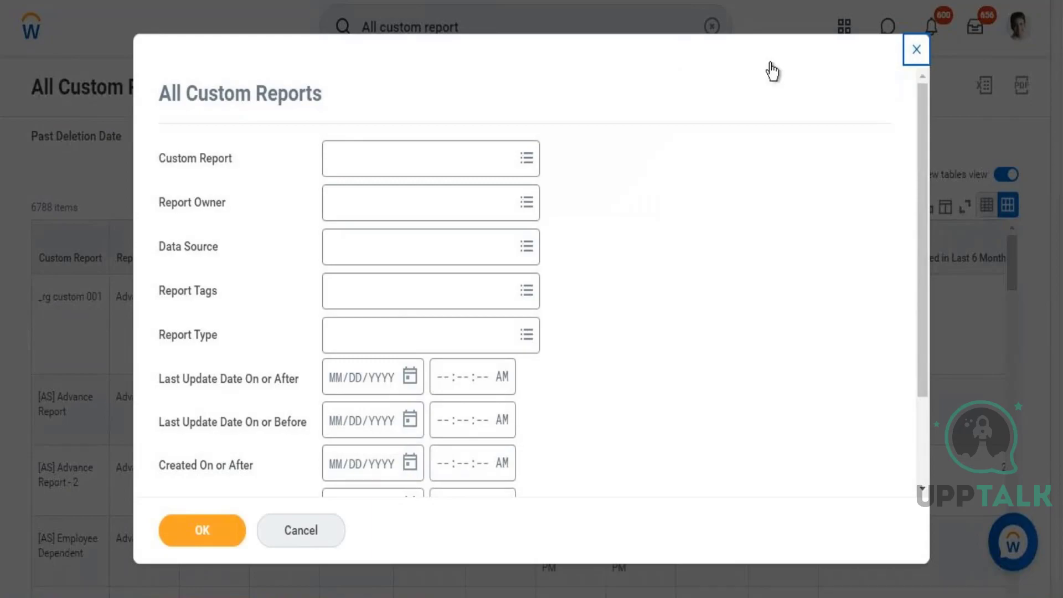
left_click(916, 51)
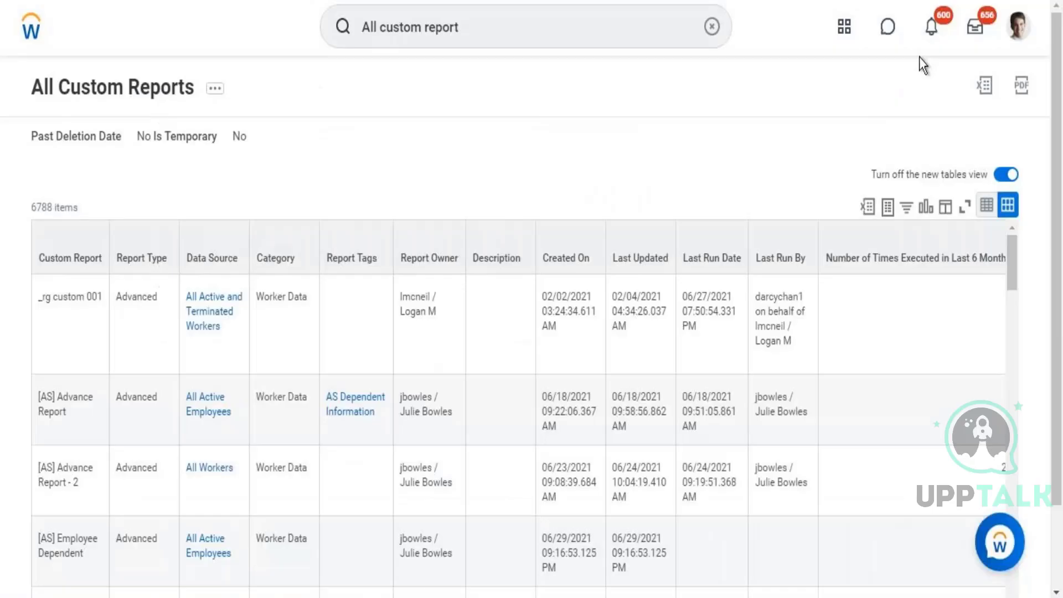
- Run a global search for integration systems with 'intsys:BEN'
left_click(713, 29)
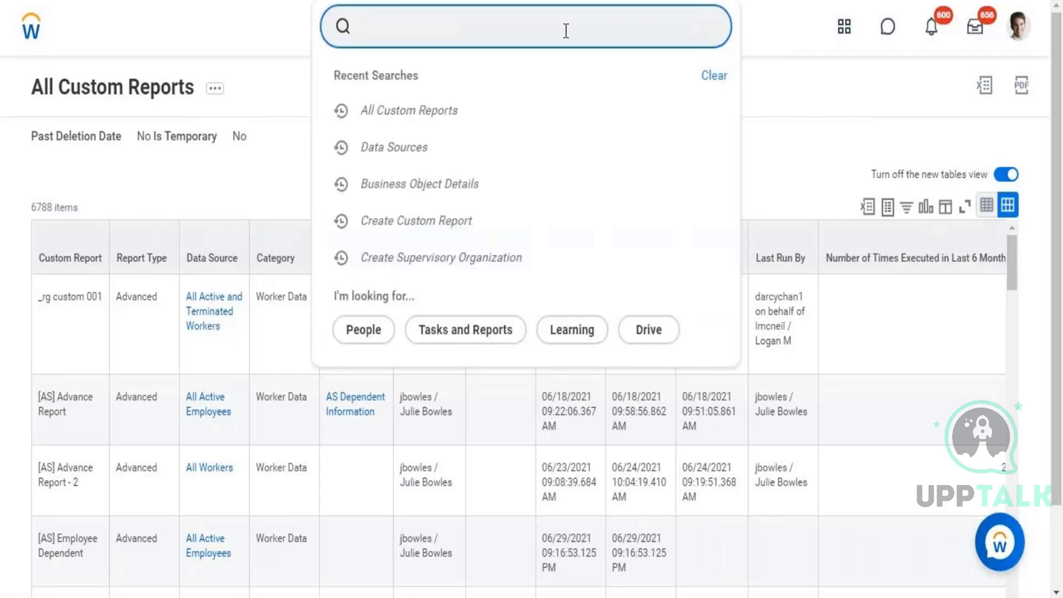
type("intsys:BEN")
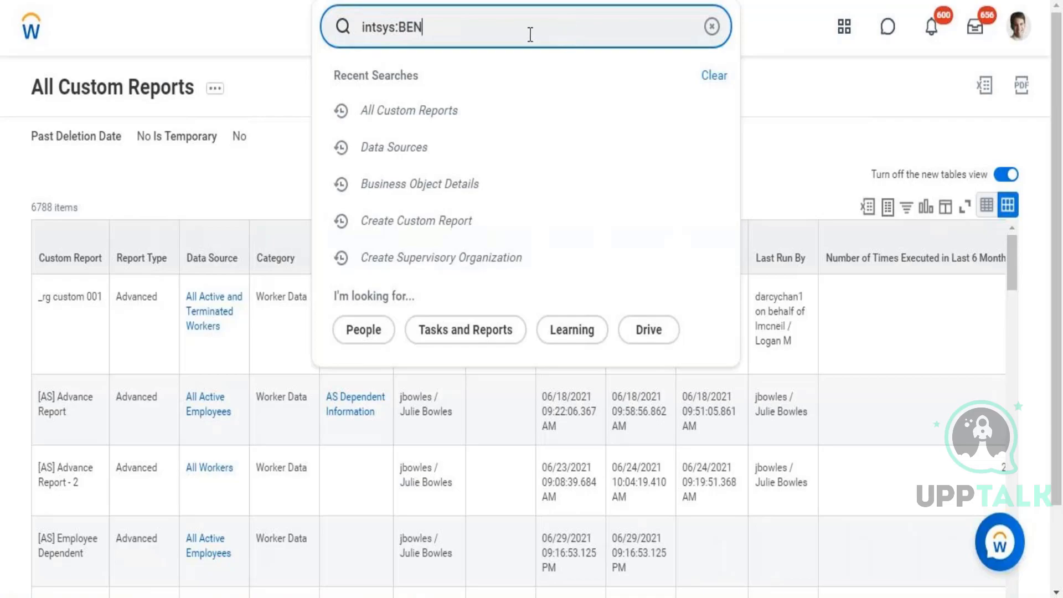
key("Return")
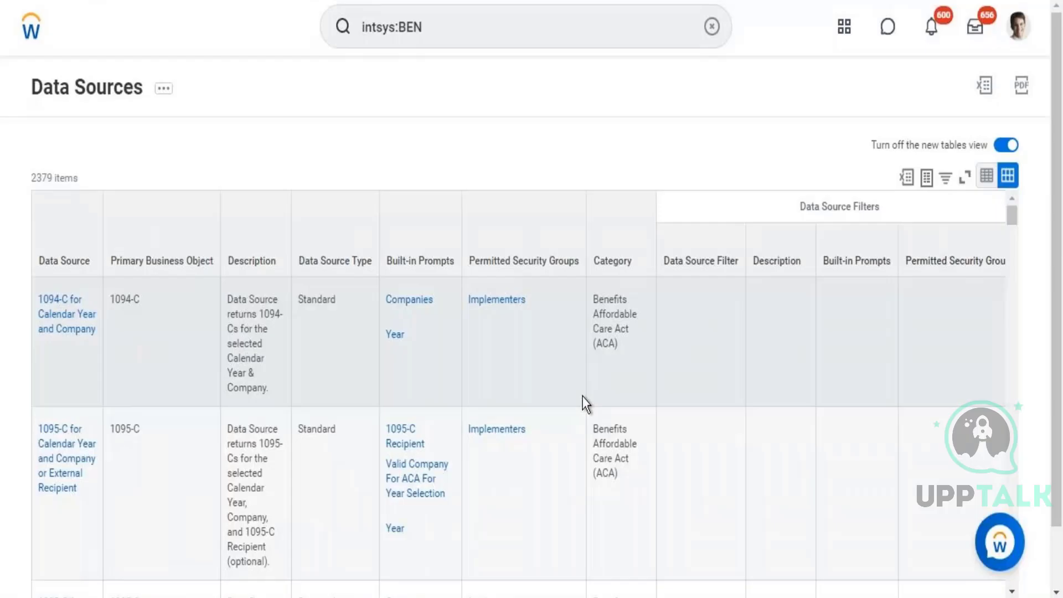
left_click(503, 29)
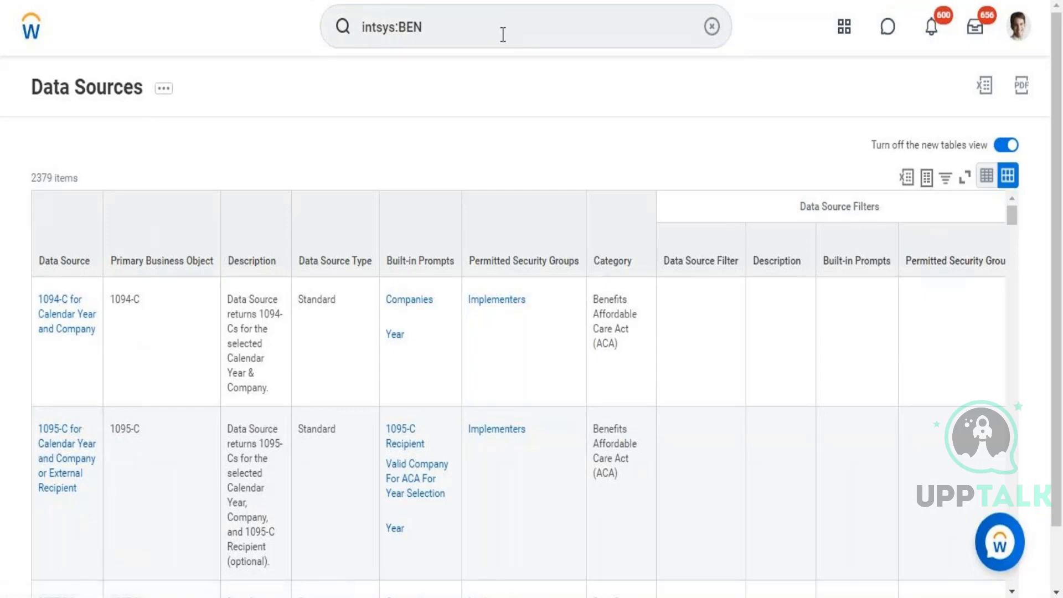
- View the 35 BEN integration systems, then rerun the search as just 'intsys:'
left_click(482, 38)
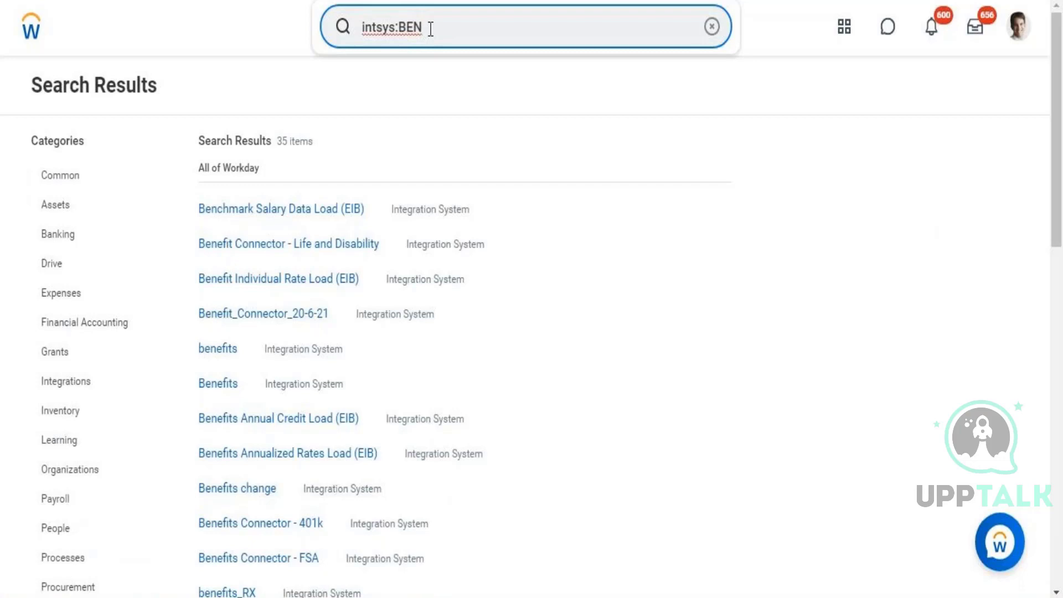
key("BackSpace")
key("BackSpace")
key("BackSpace")
key("Return")
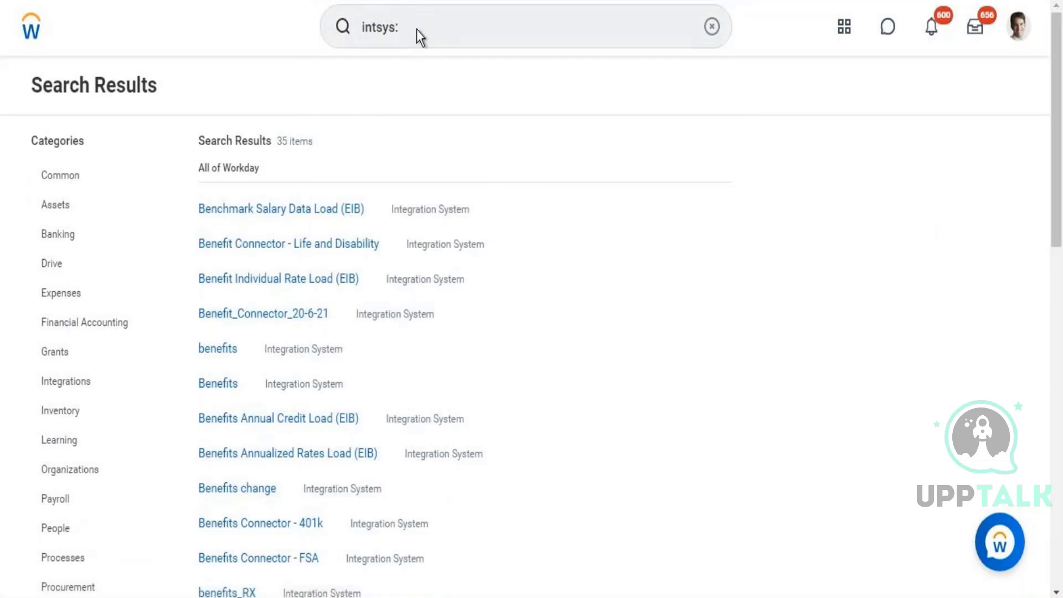
left_click(416, 28)
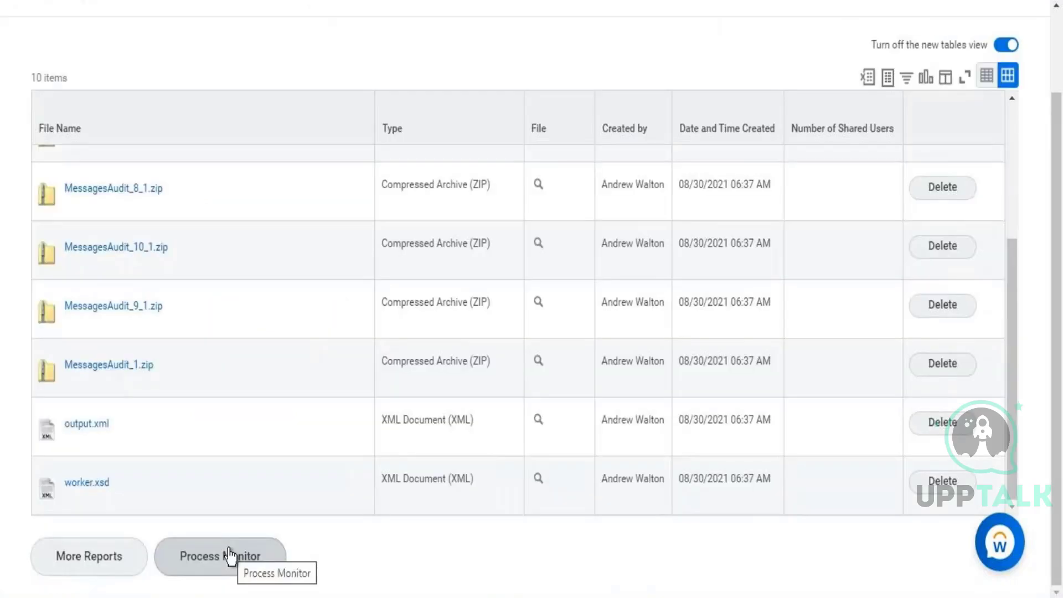
- Dismiss the process monitor, then search 'scheduled future' and open Scheduled Future Processes
left_click(230, 555)
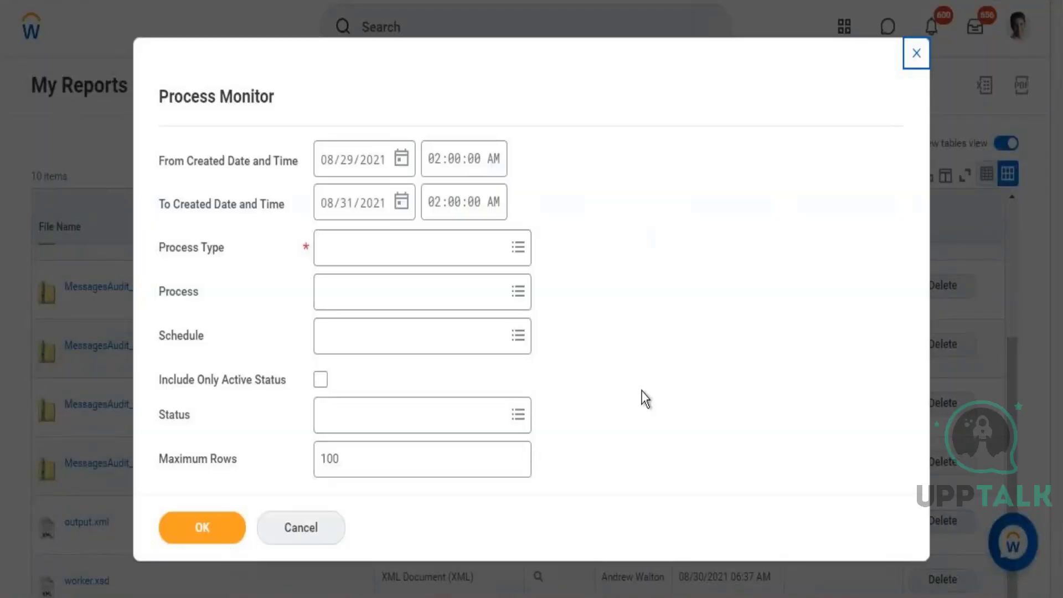
left_click(916, 58)
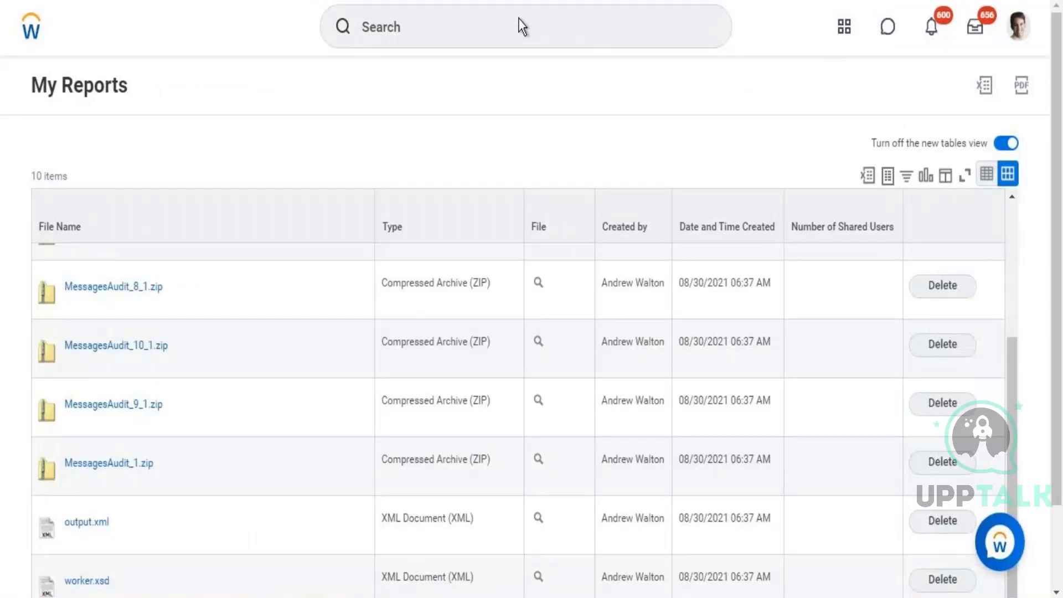
left_click(521, 18)
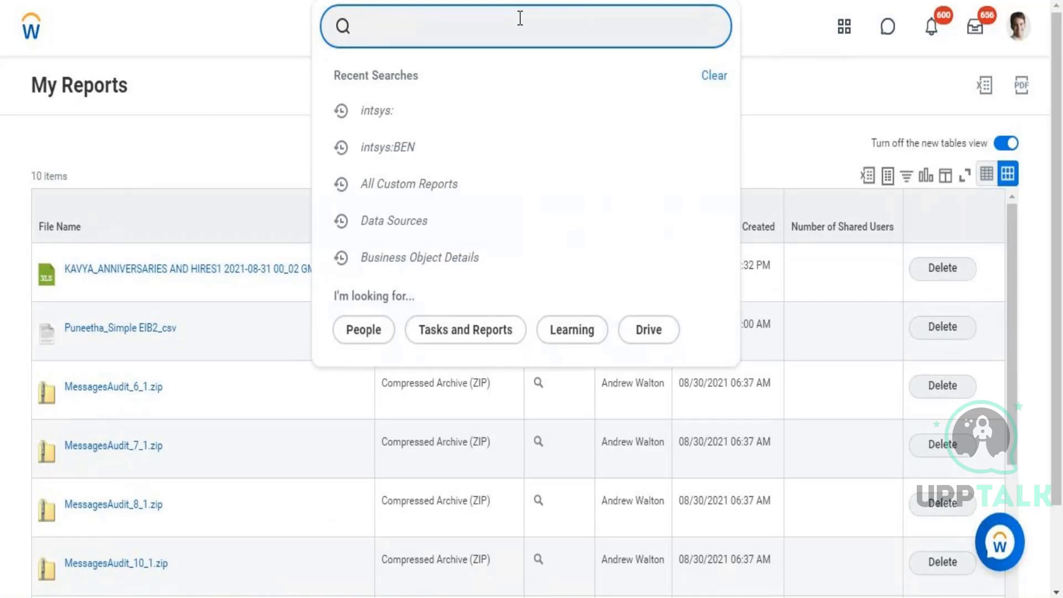
type("scheduled")
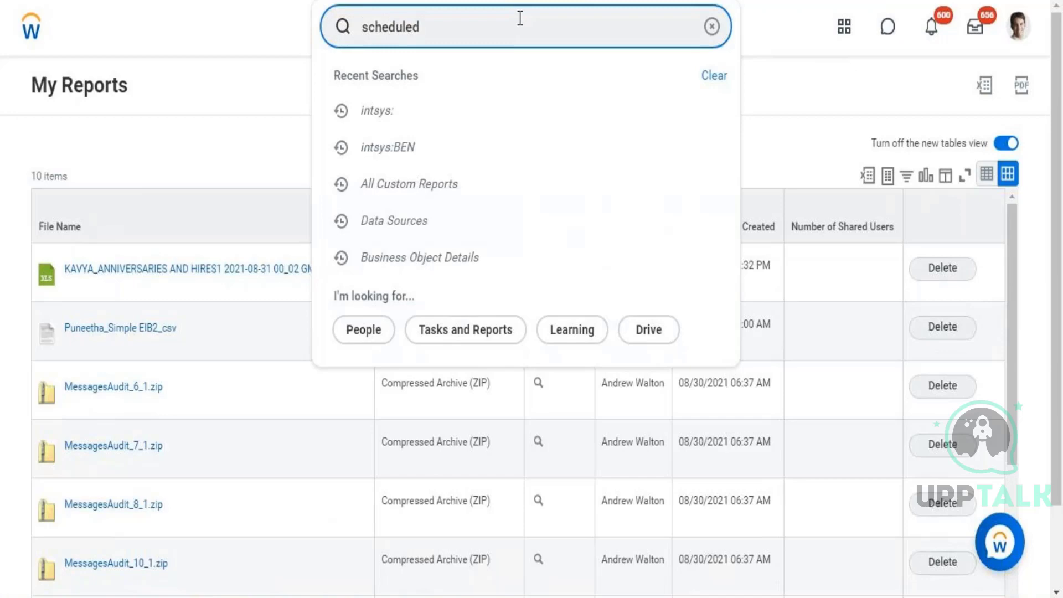
type(" ftuture")
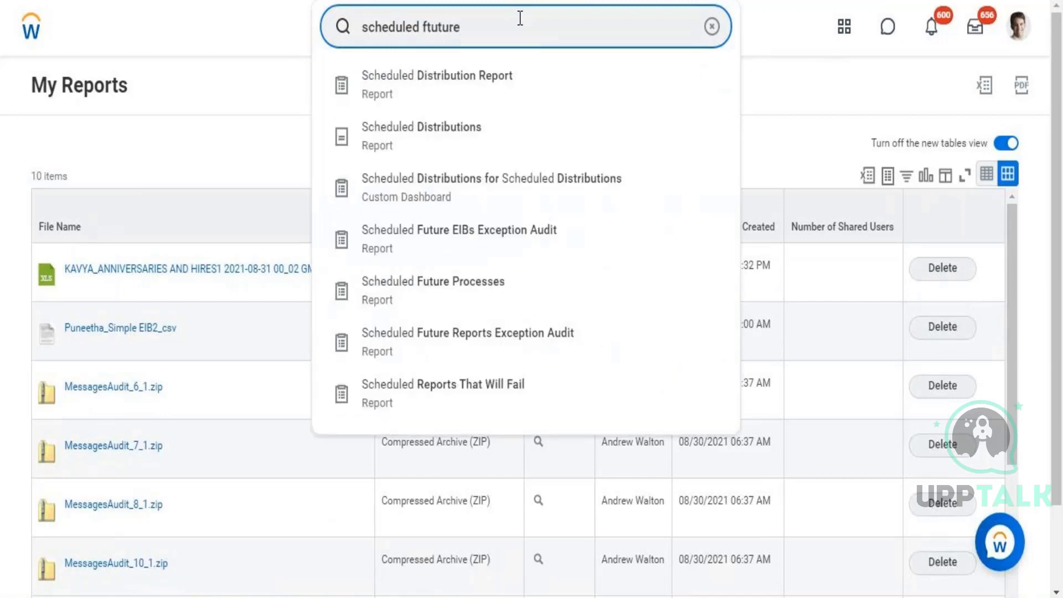
key("BackSpace")
key("BackSpace")
key("BackSpace")
key("BackSpace")
key("BackSpace")
key("BackSpace")
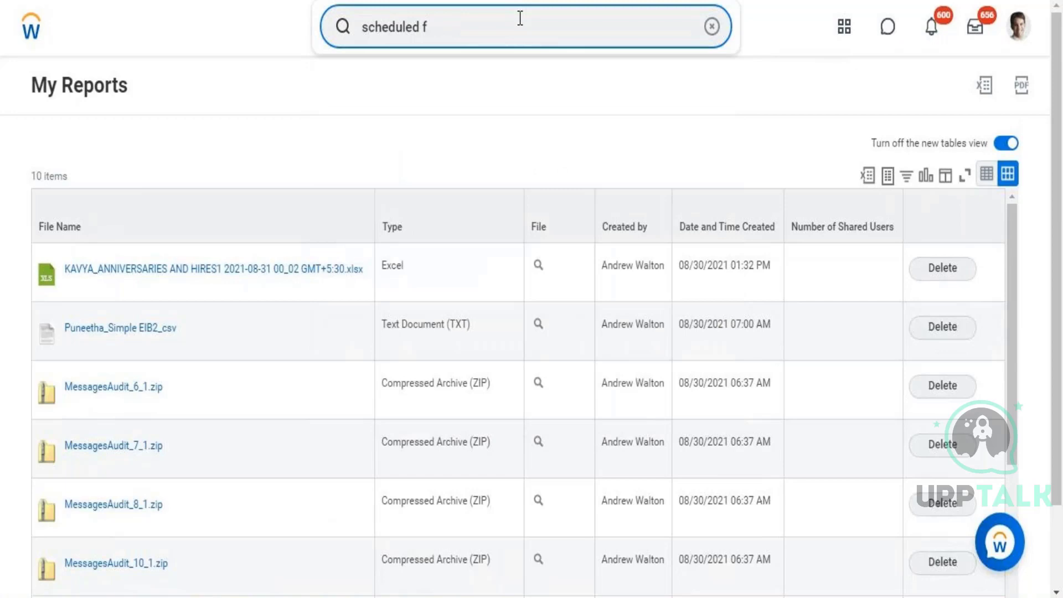
type("uture")
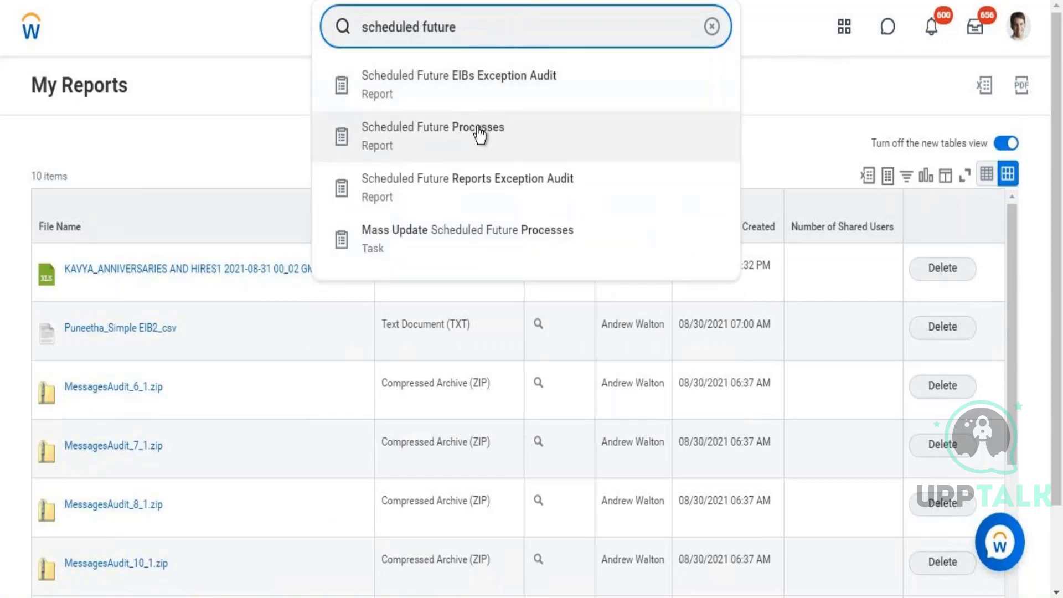
left_click(479, 132)
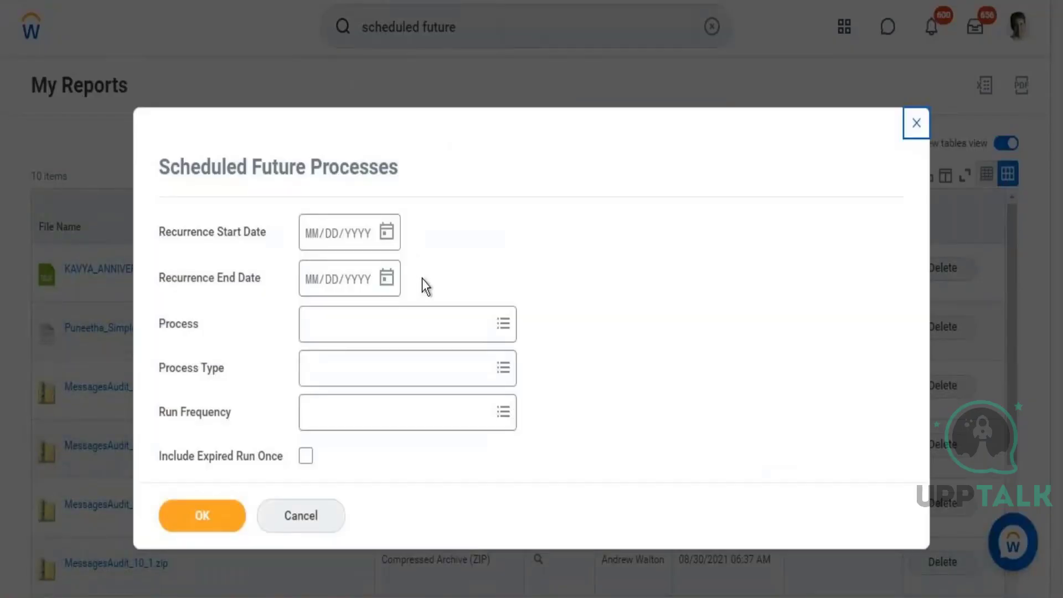
- Filter Scheduled Future Processes to the Integration process type and run the report
left_click(344, 374)
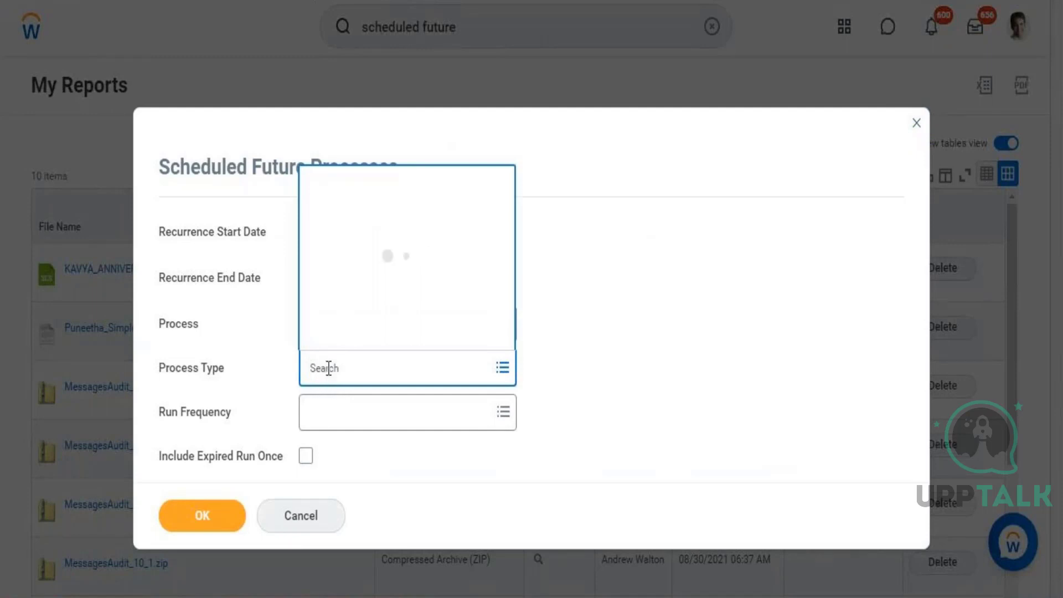
type("In")
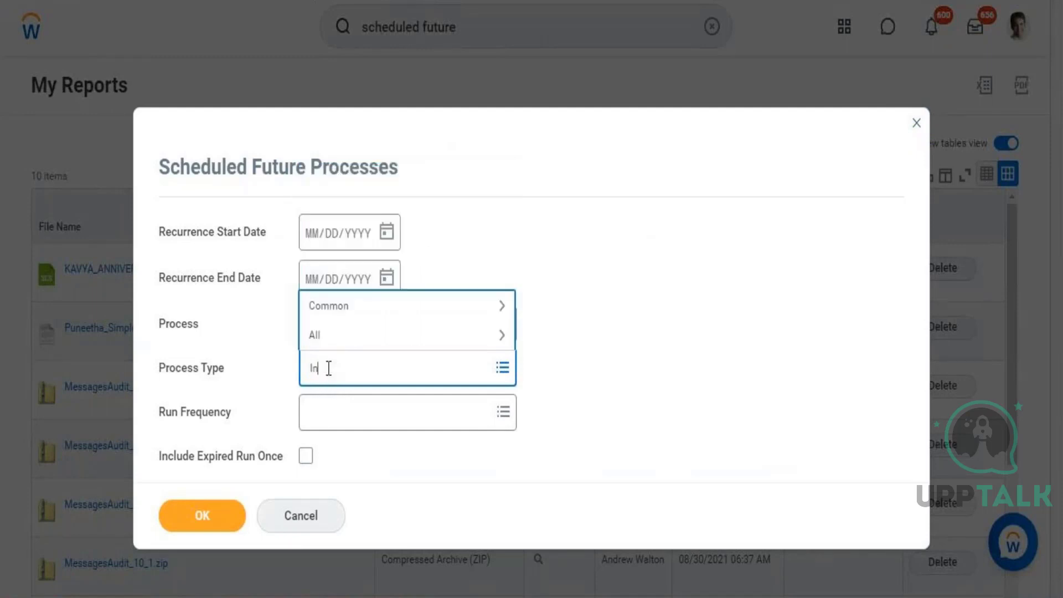
type("tegration")
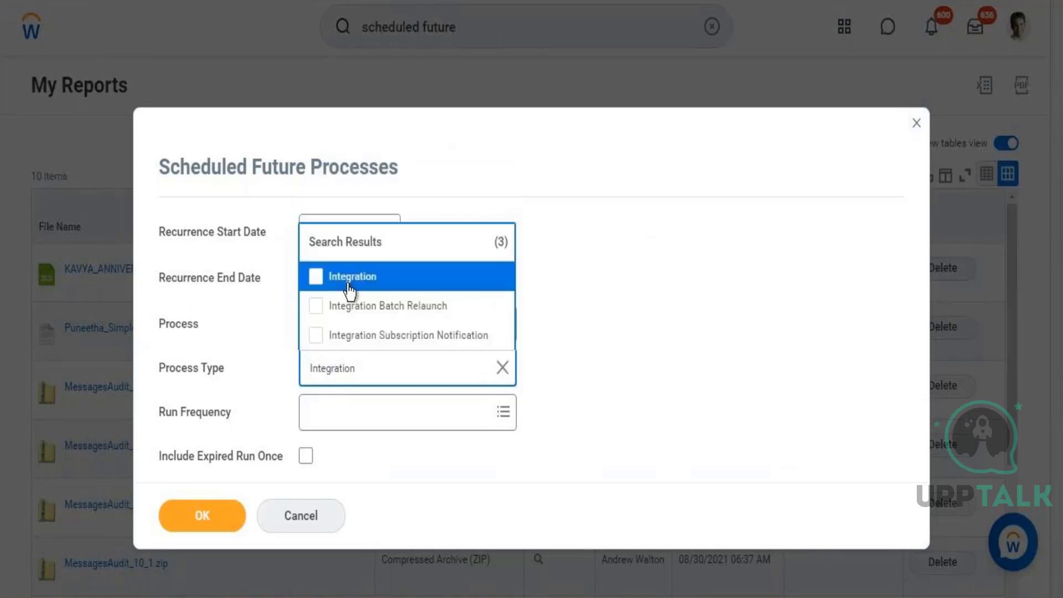
left_click(349, 285)
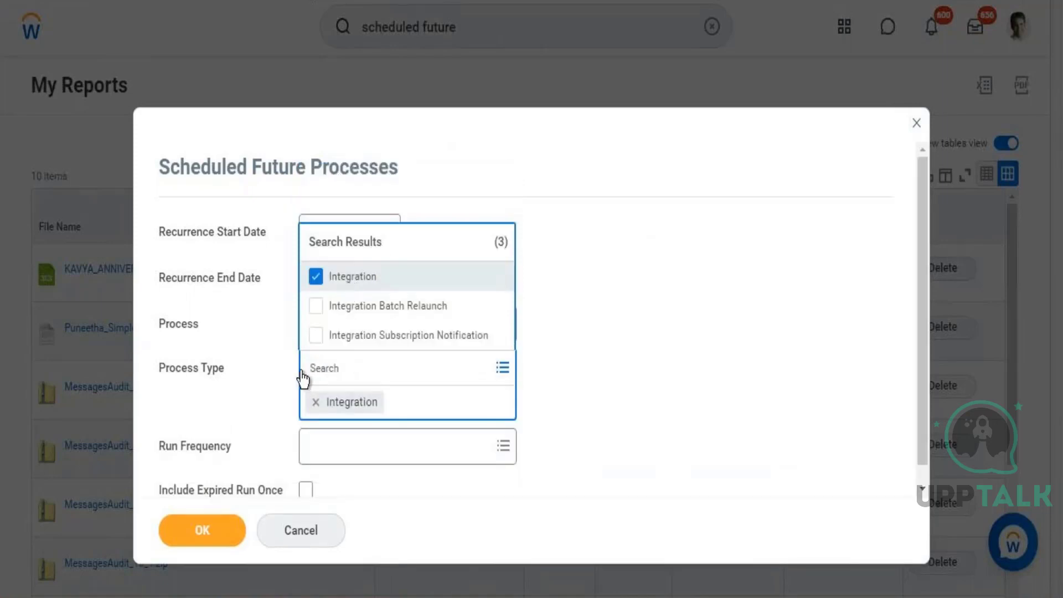
left_click(215, 535)
left_click(211, 529)
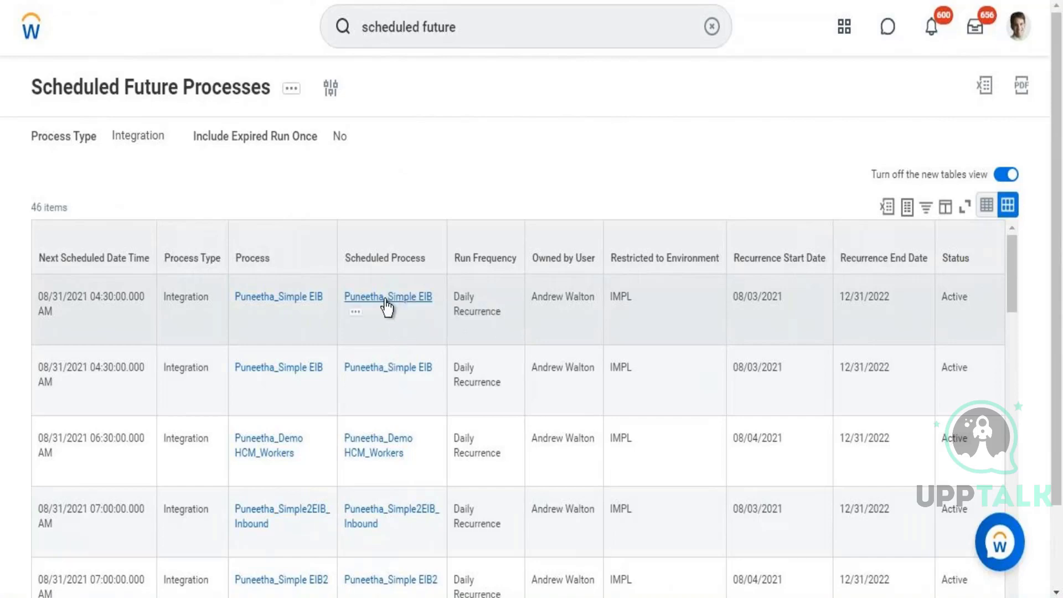
- Open the first scheduled EIB integration from the 46 Integration results
left_click(387, 304)
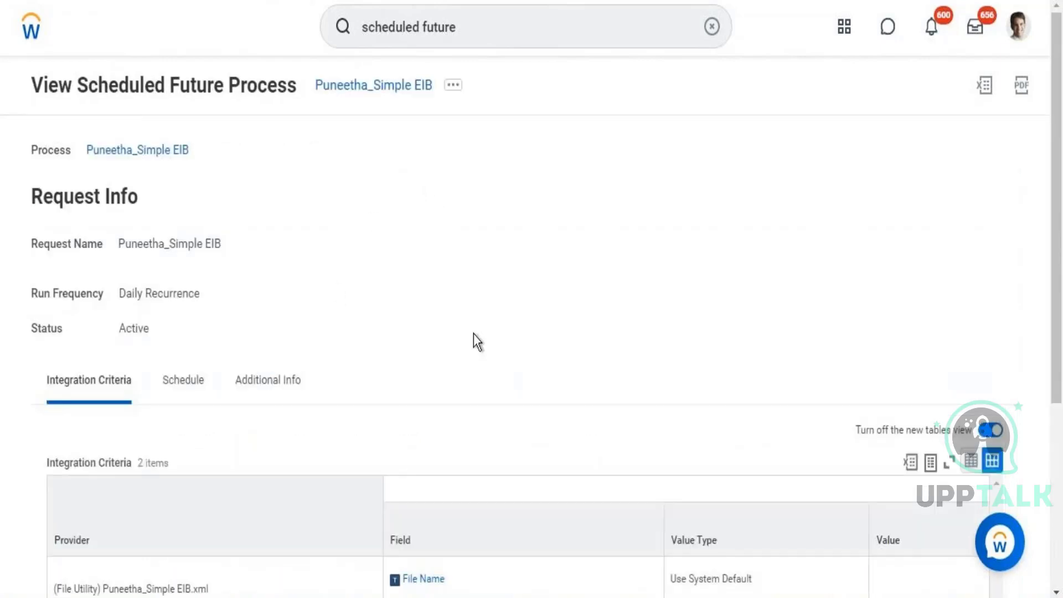
- Scroll down to view the File Name and Document Retention Policy integration criteria
scroll(773, 319, "down", 4)
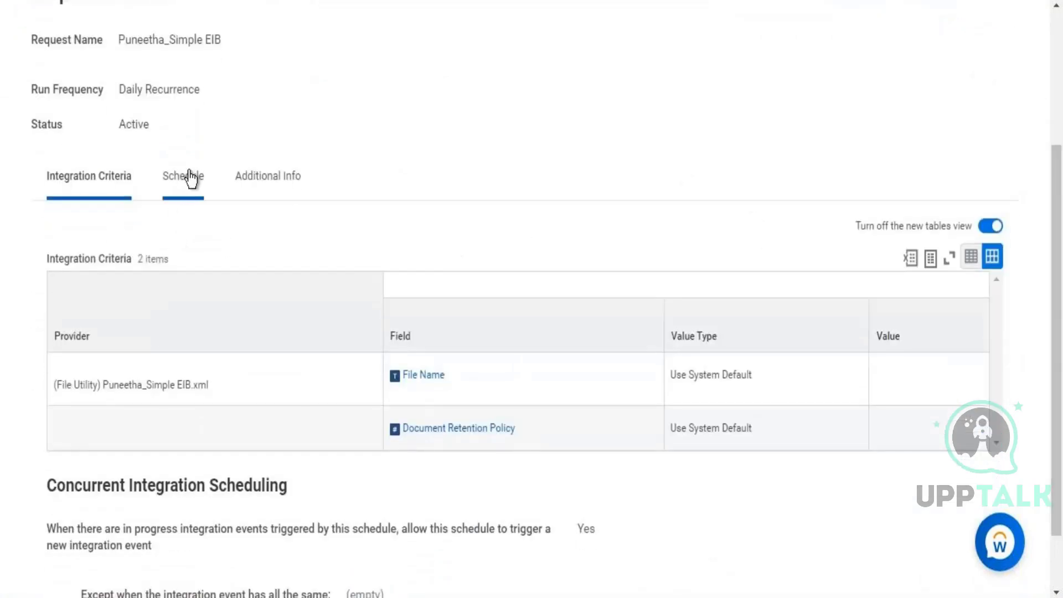
- Show the Schedule tab: every weekday at 3:00 PM India Standard Time, catch-up Run Once
left_click(188, 176)
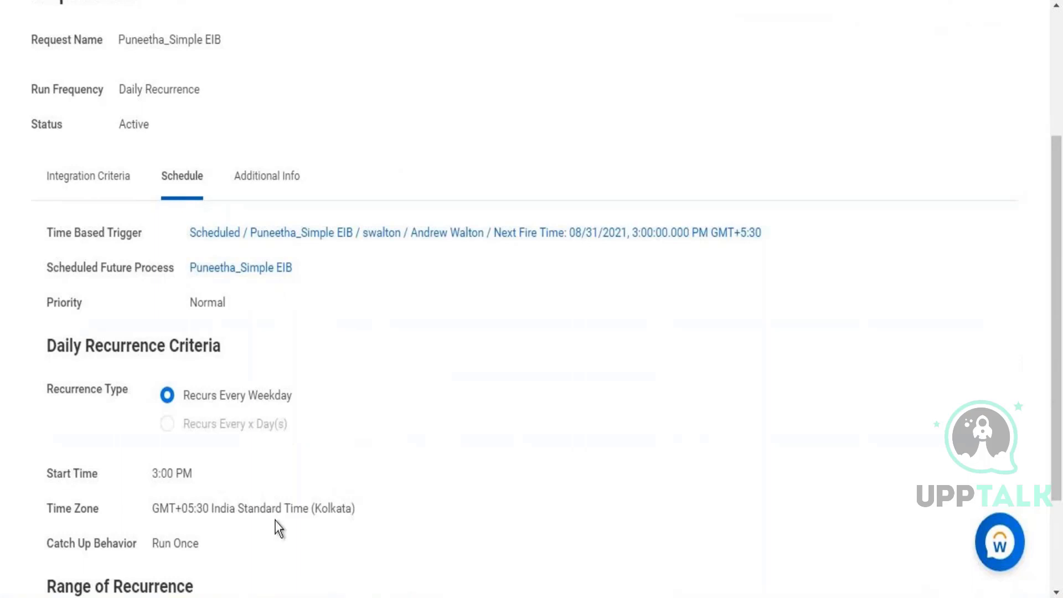
mouse_move(278, 510)
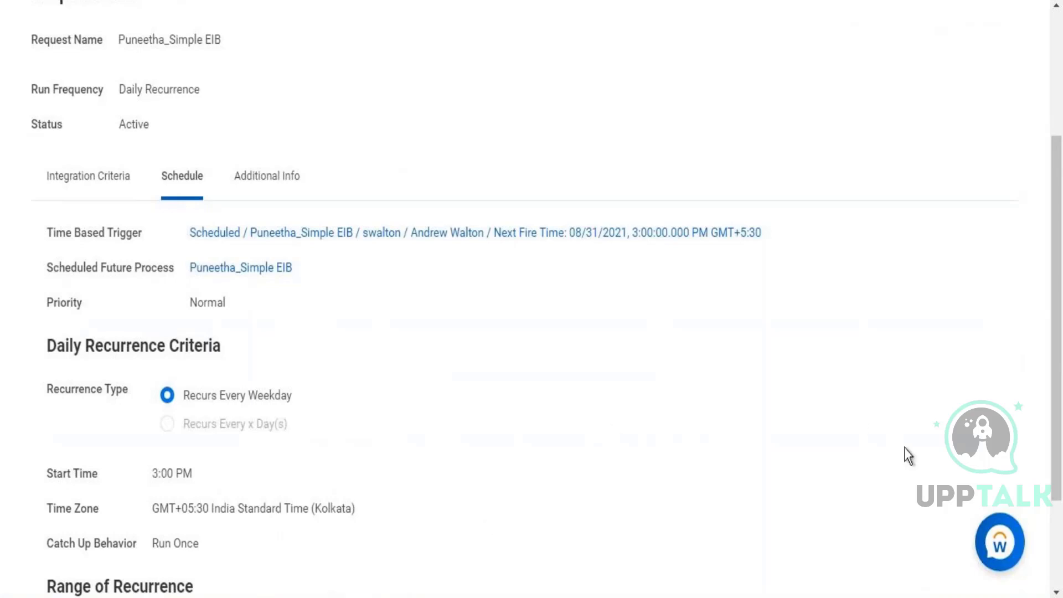
- Run the Process Monitor report filtered to the Integration process type for 08/29–08/31/2021
scroll(1058, 322, "up", 1)
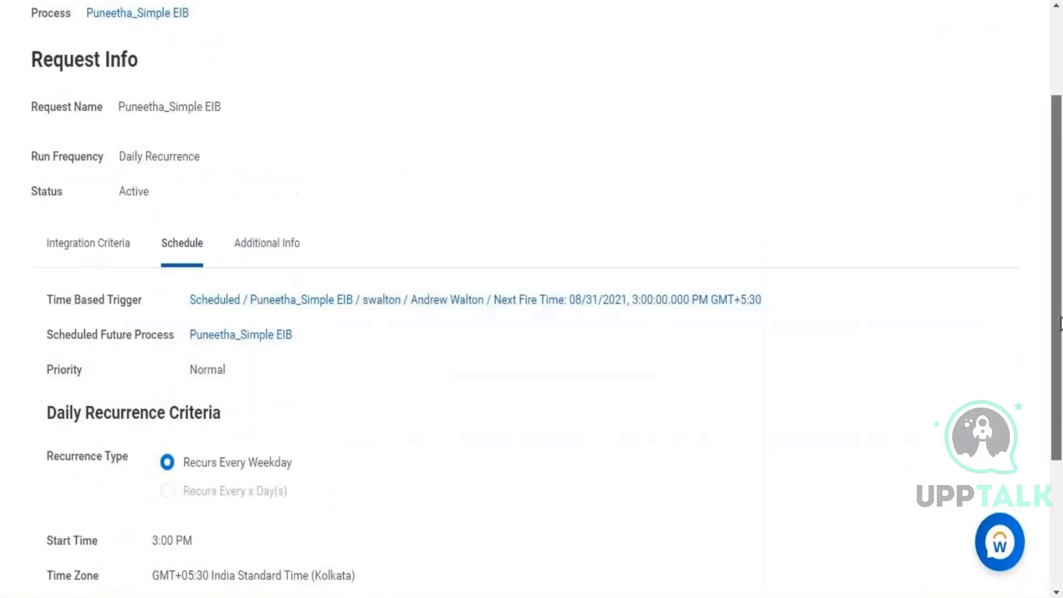
scroll(1058, 322, "up", 2)
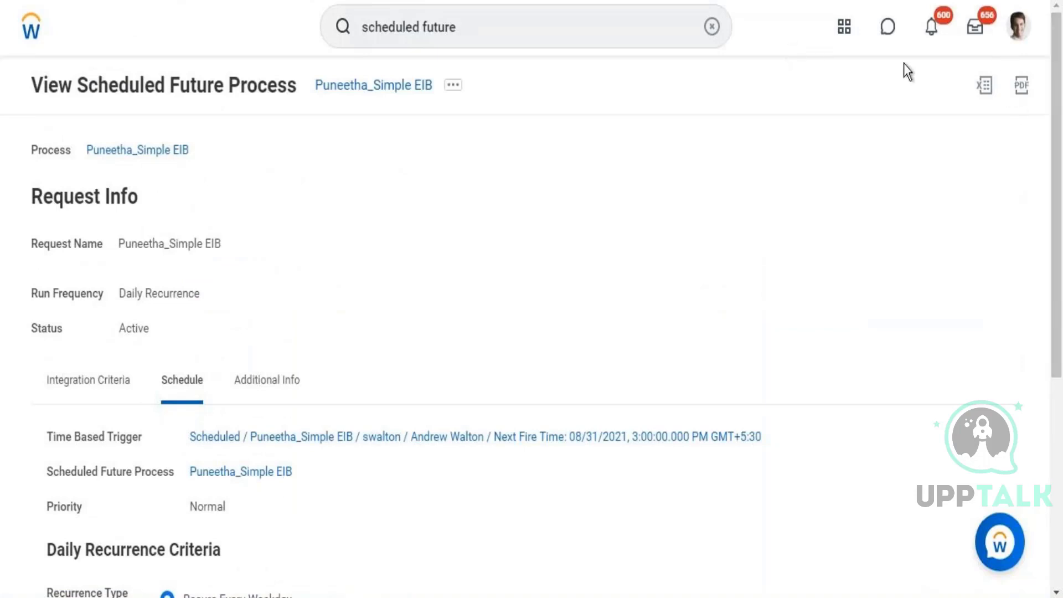
left_click(610, 25)
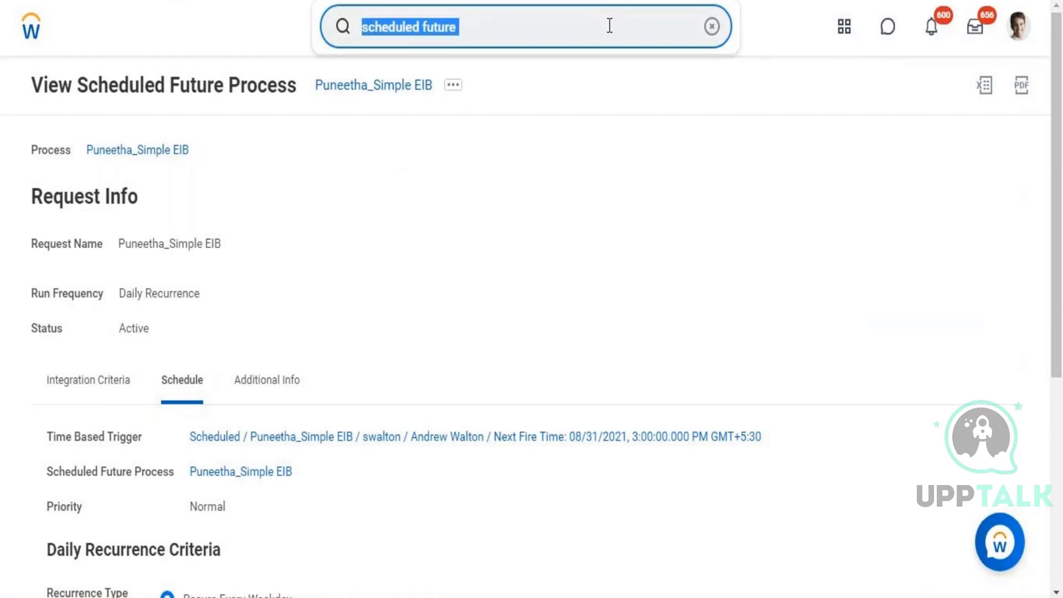
type("process m")
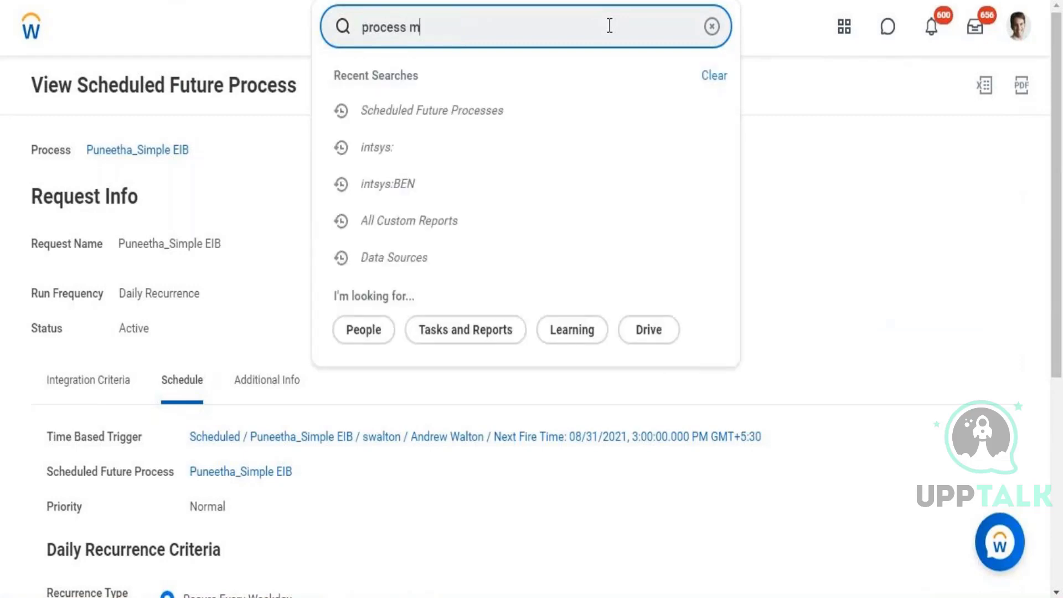
type("onitor")
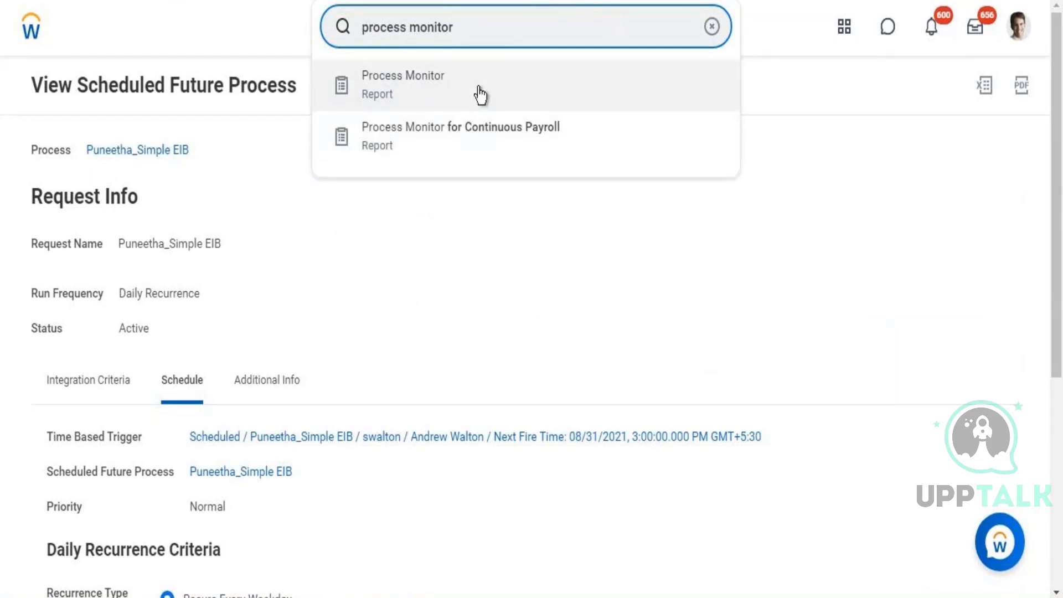
left_click(479, 94)
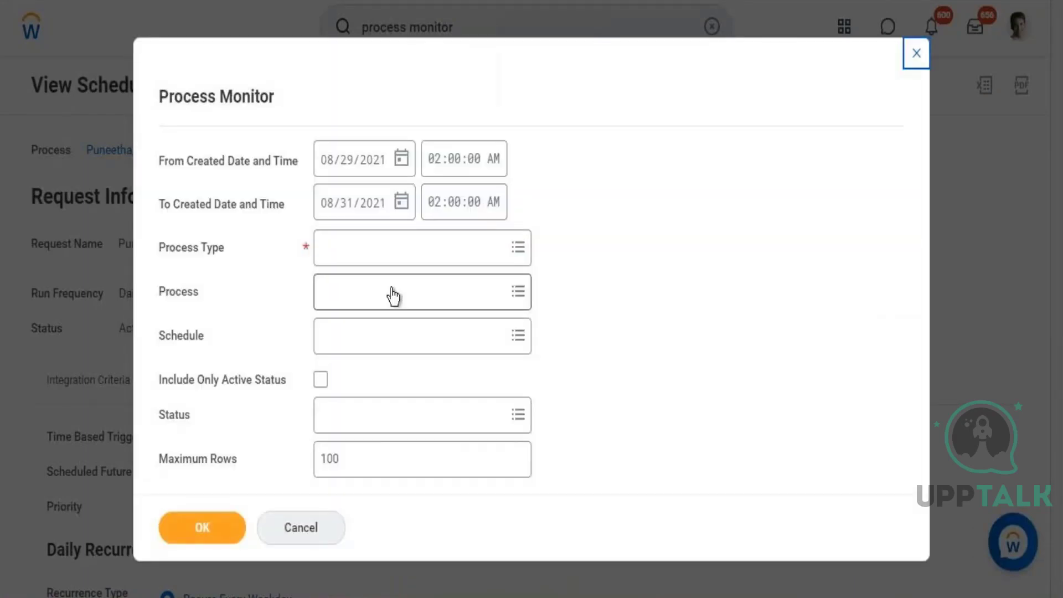
left_click(390, 250)
type("integration")
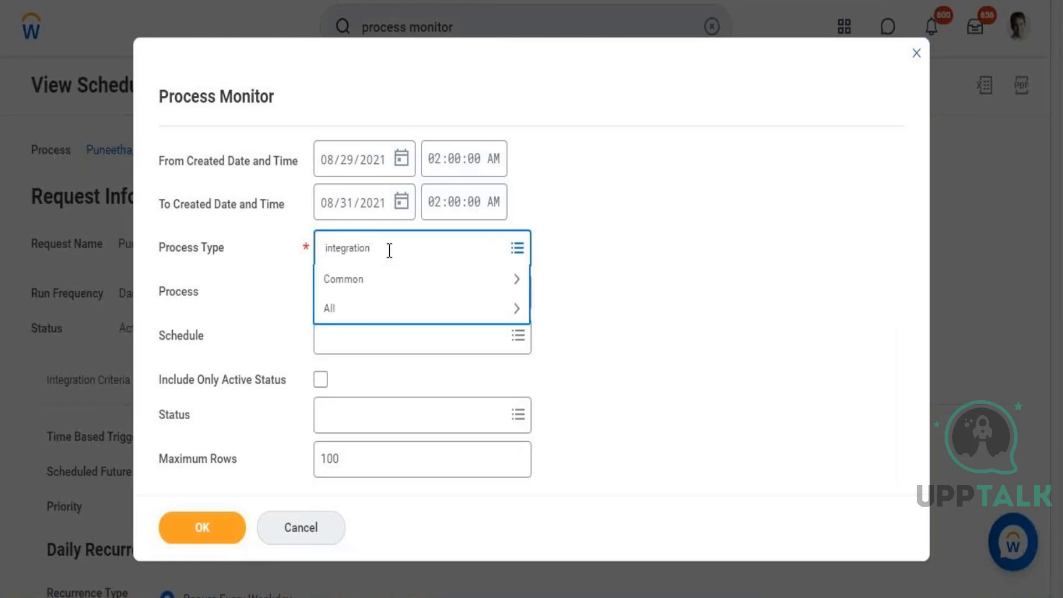
key("Return")
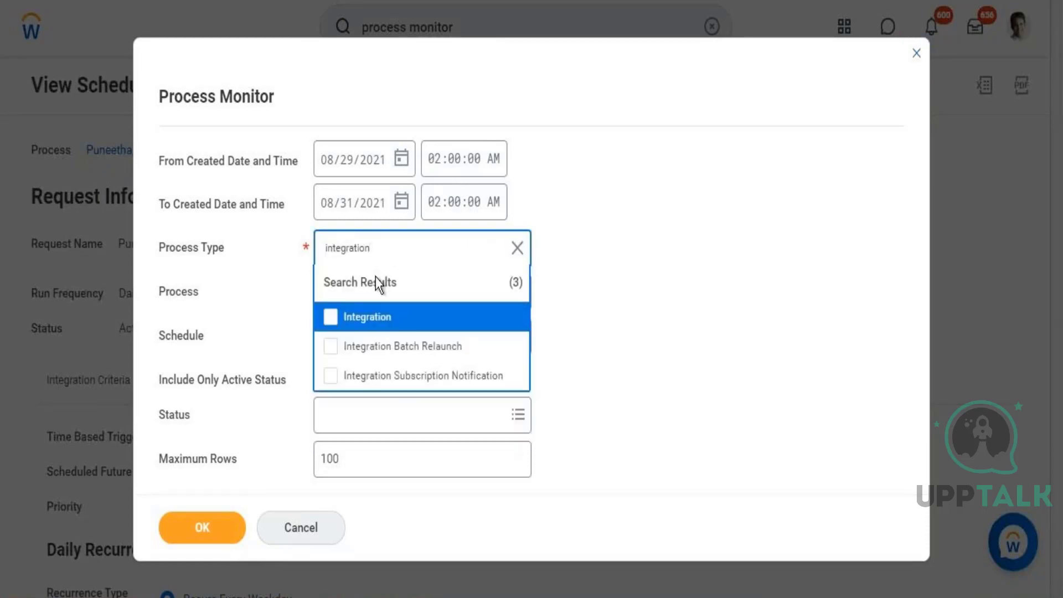
left_click(367, 326)
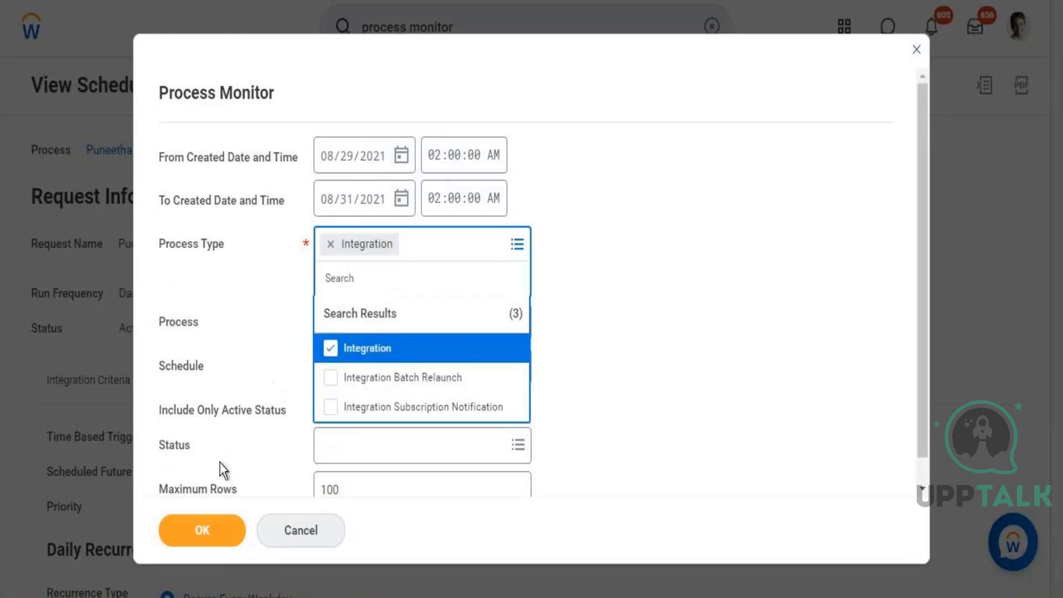
left_click(210, 537)
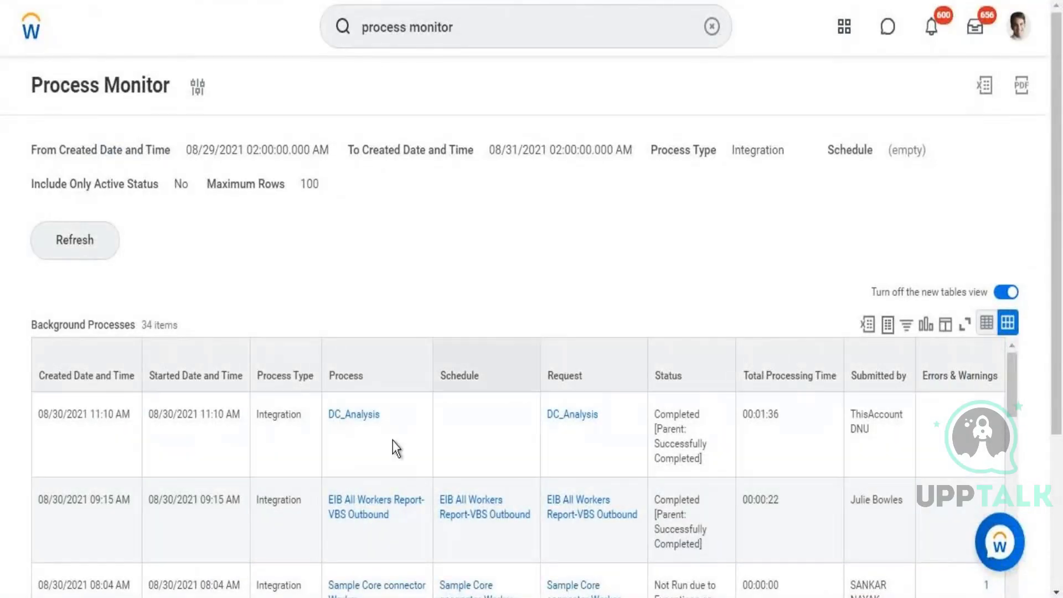
- Review the 34 Integration background processes, highlighting completed statuses and the Not Run connector row
left_click_drag(665, 404, 687, 544)
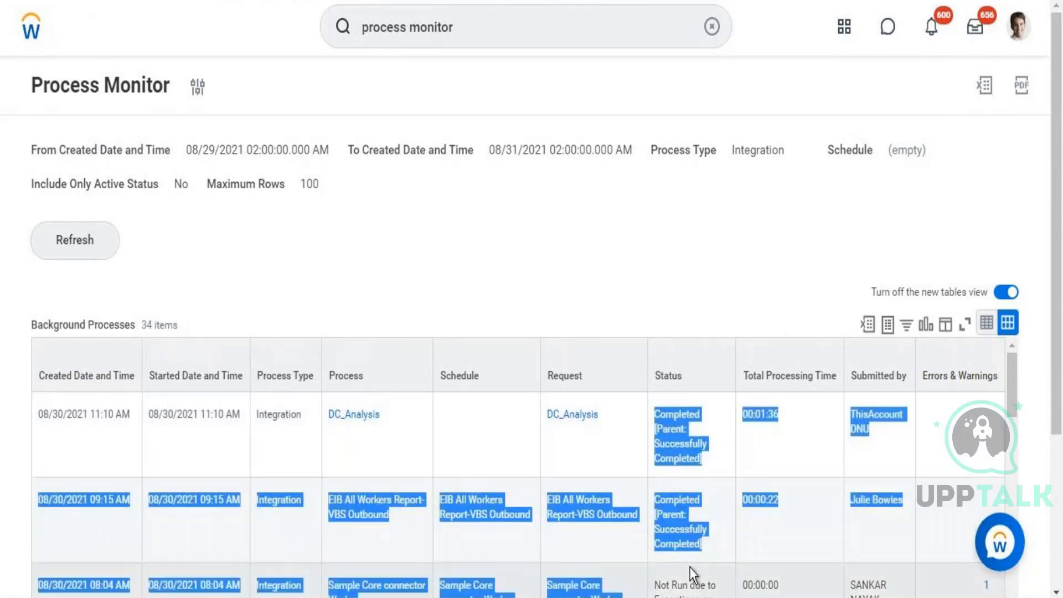
left_click_drag(689, 568, 731, 570)
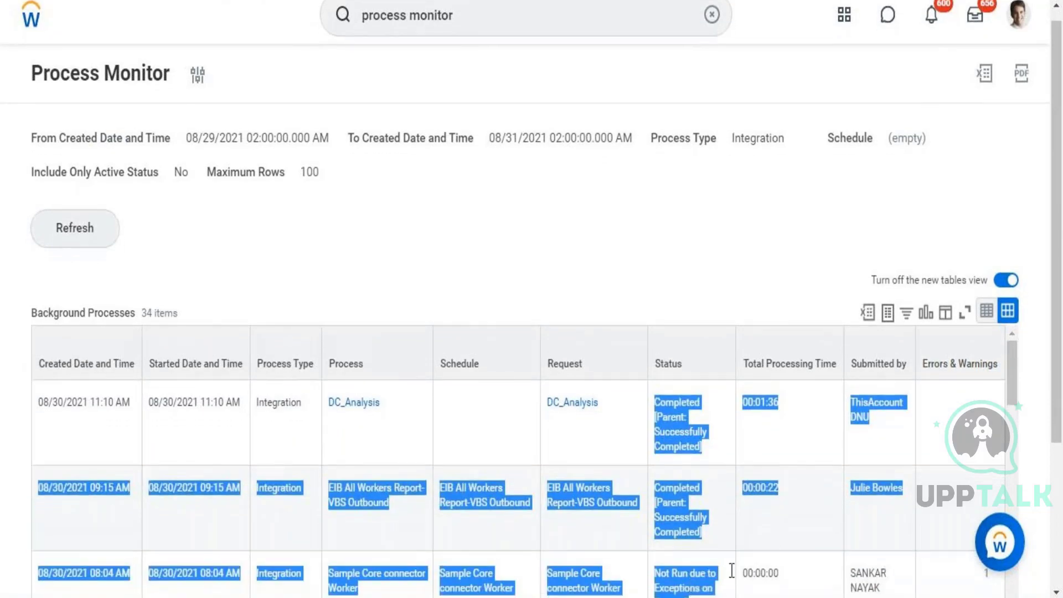
scroll(1057, 399, "down", 2)
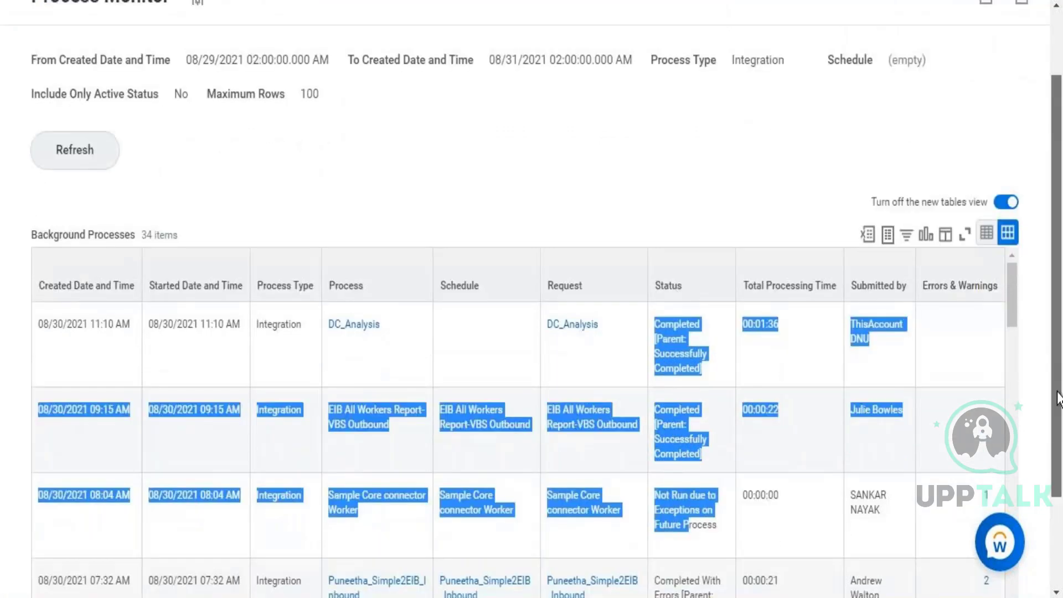
scroll(1057, 399, "down", 2)
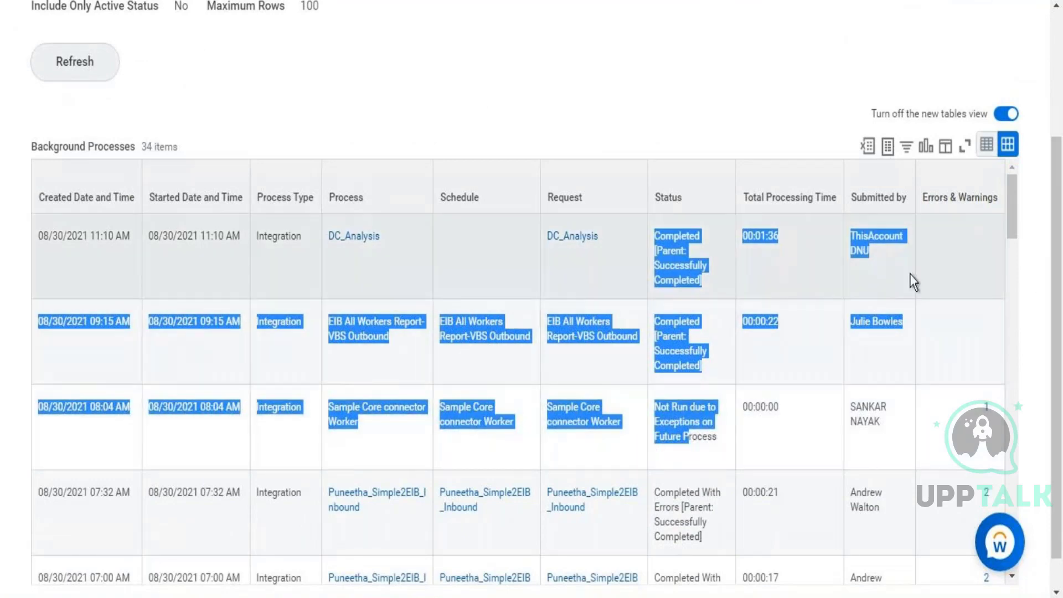
left_click_drag(1014, 203, 1014, 232)
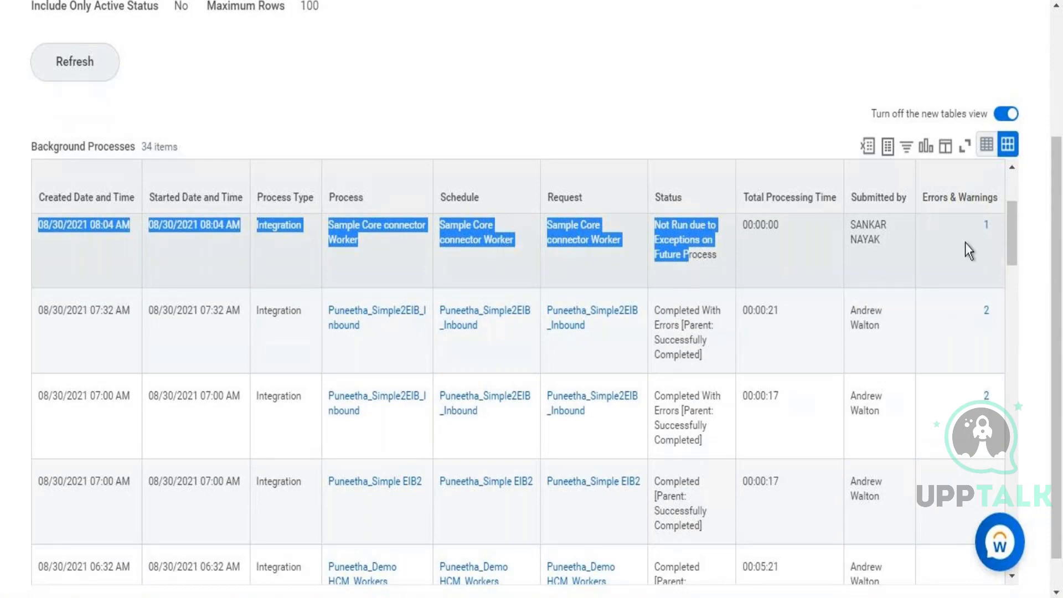
- View details of the Sample Core connector Worker's 1 error, wait for loading, then close it
left_click(994, 228)
left_click(995, 228)
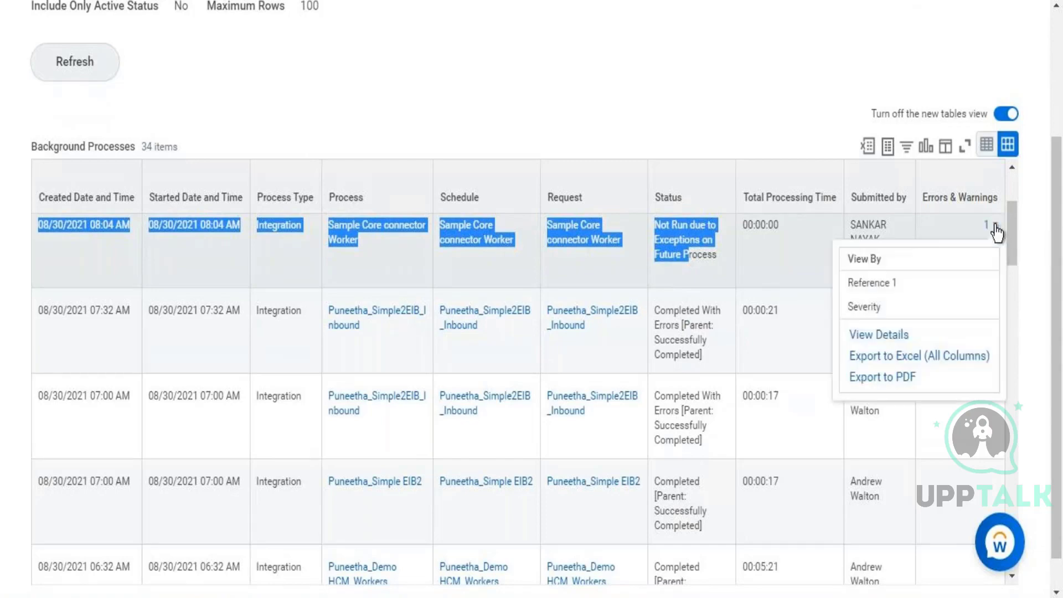
left_click(880, 337)
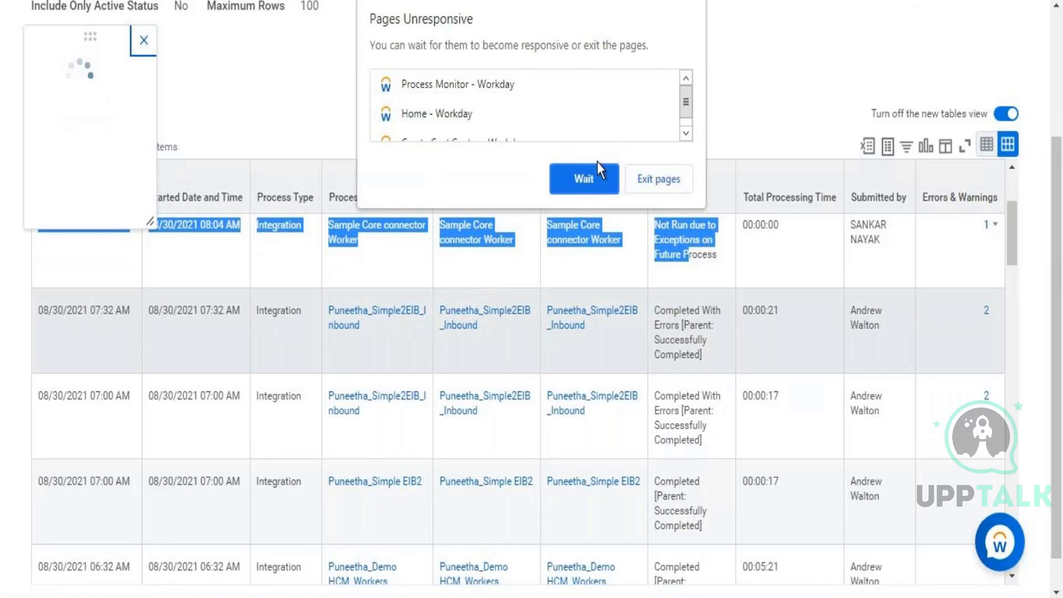
left_click(583, 179)
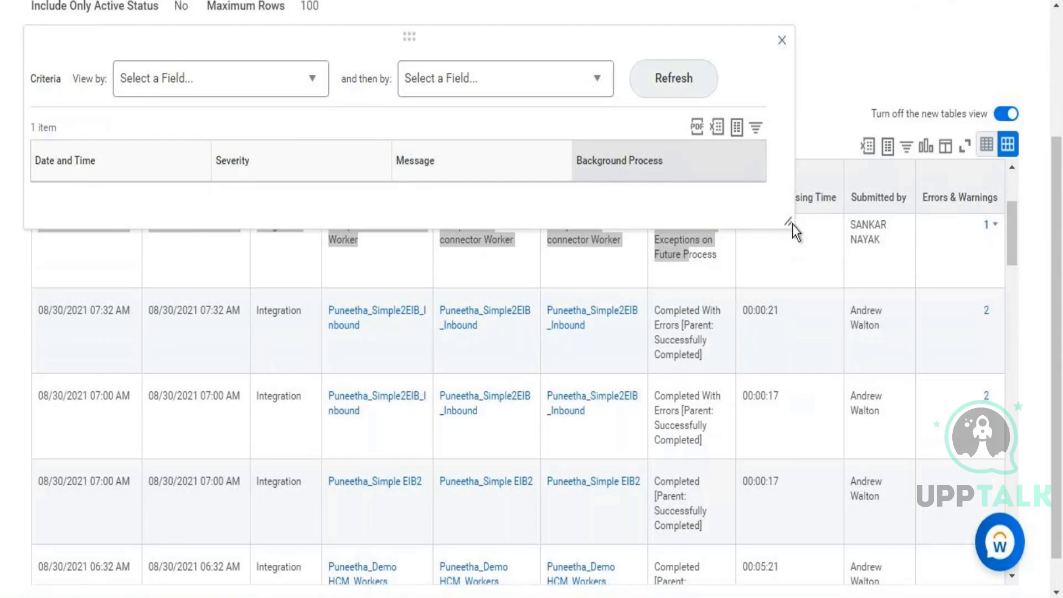
left_click(781, 43)
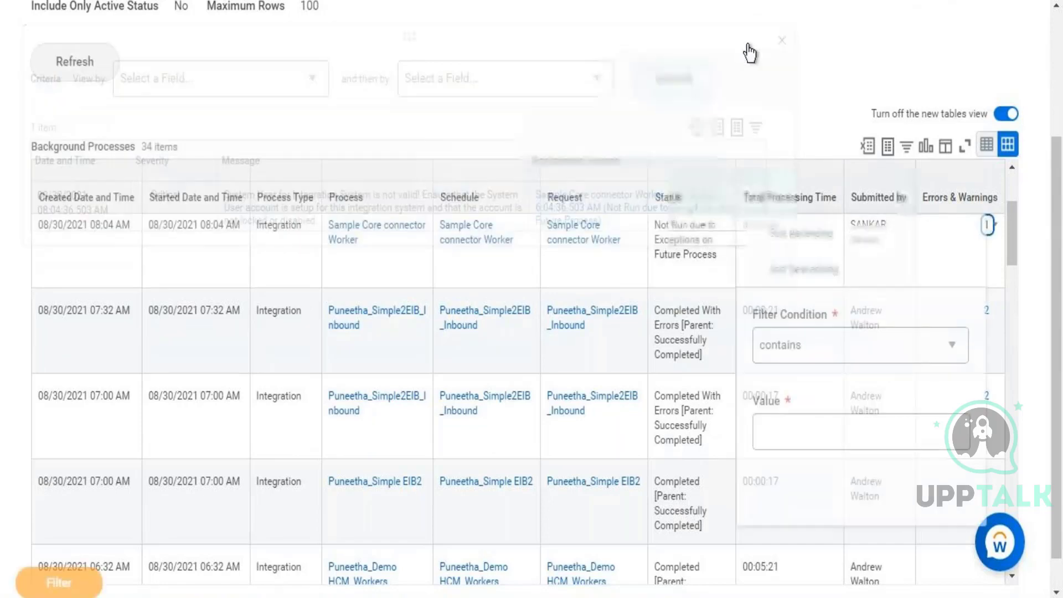
- Scroll back to the top of the Process Monitor results
scroll(1035, 75, "up", 3)
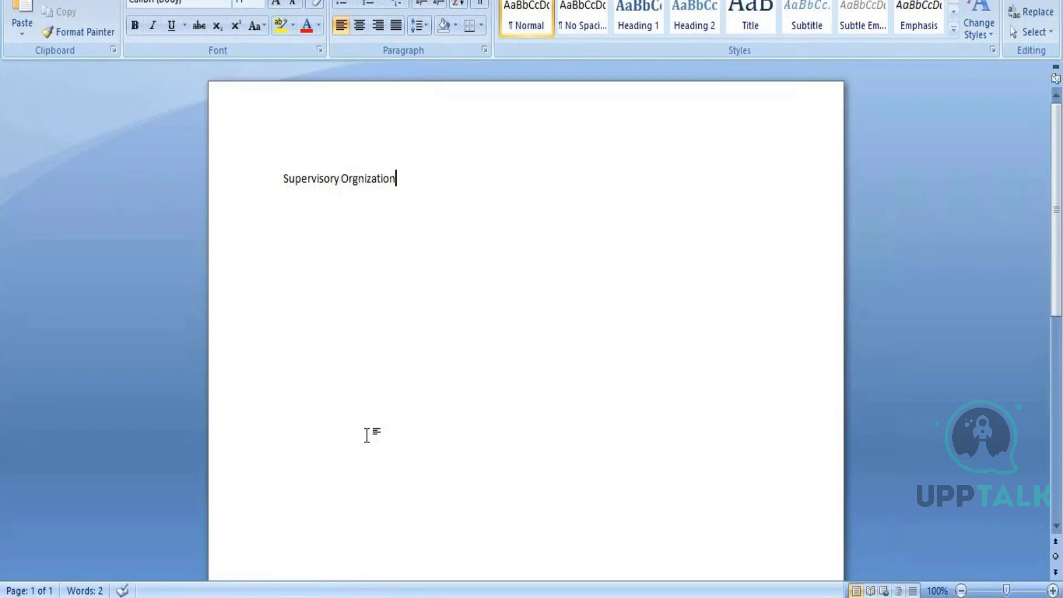
- Return from Word to the Process Monitor - Workday window in Chrome
mouse_move(352, 596)
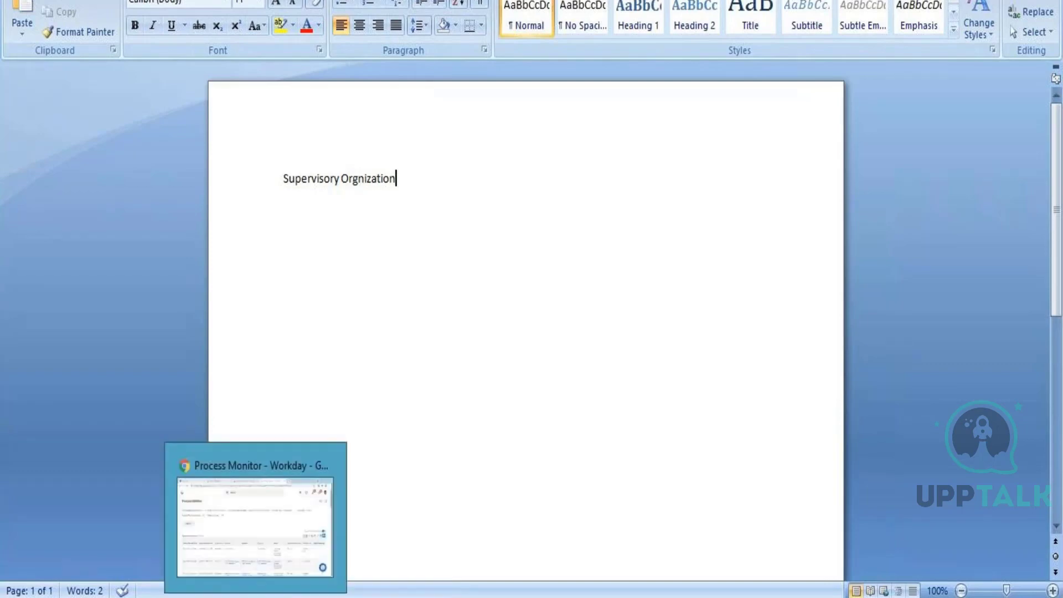
left_click(260, 520)
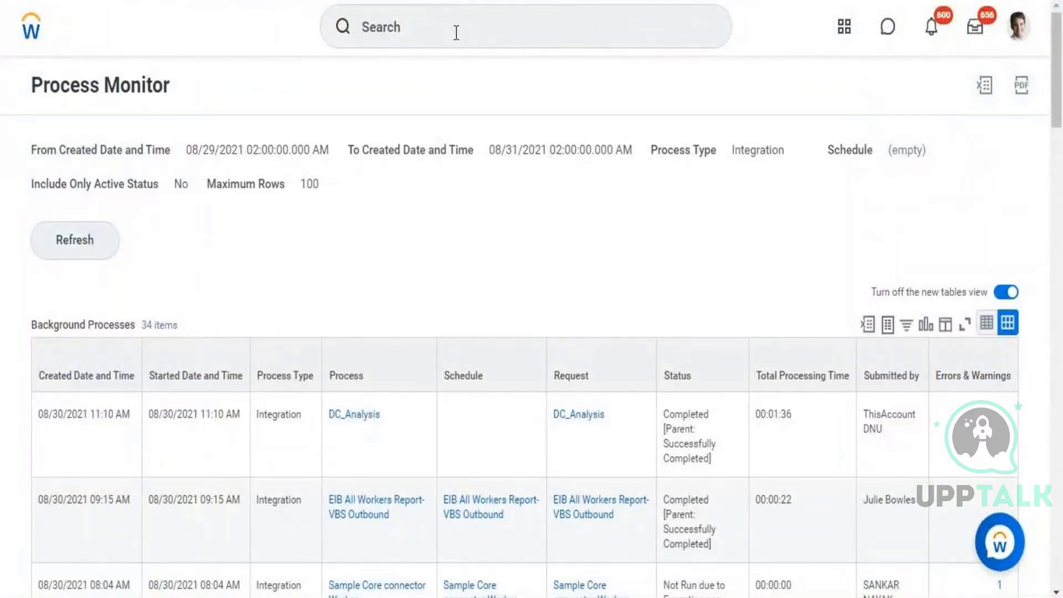
- Start the Create Job Profile task with an effective date of 08/30/2021
left_click(456, 33)
type("creat")
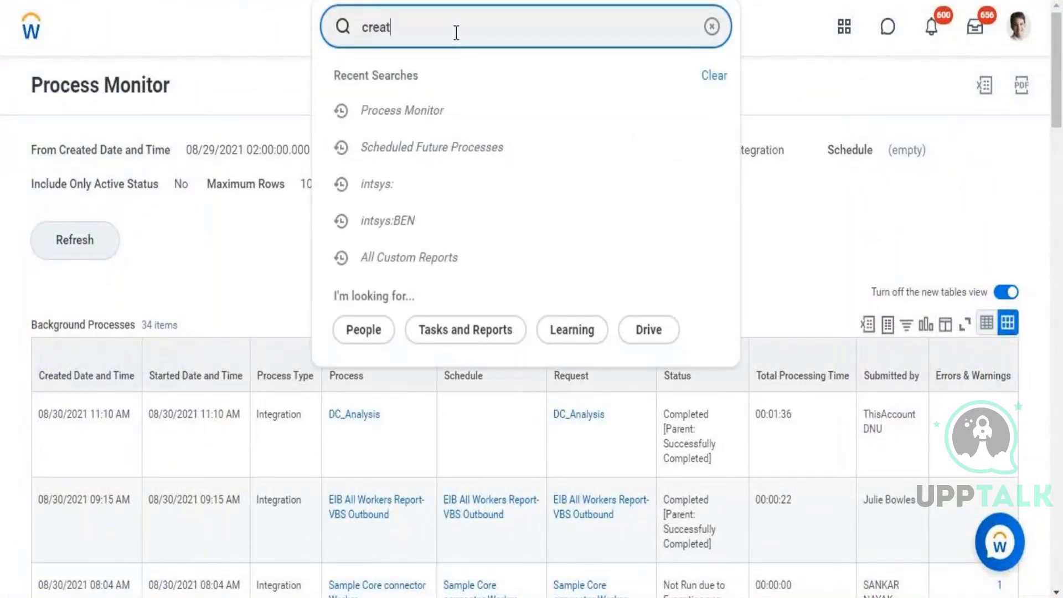
type("e job ")
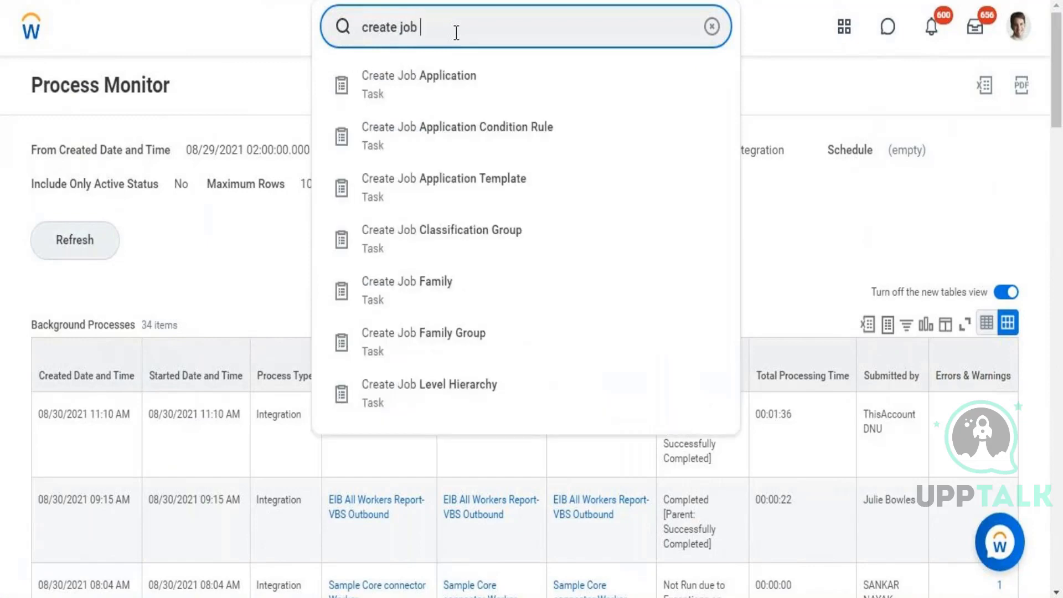
type("pro")
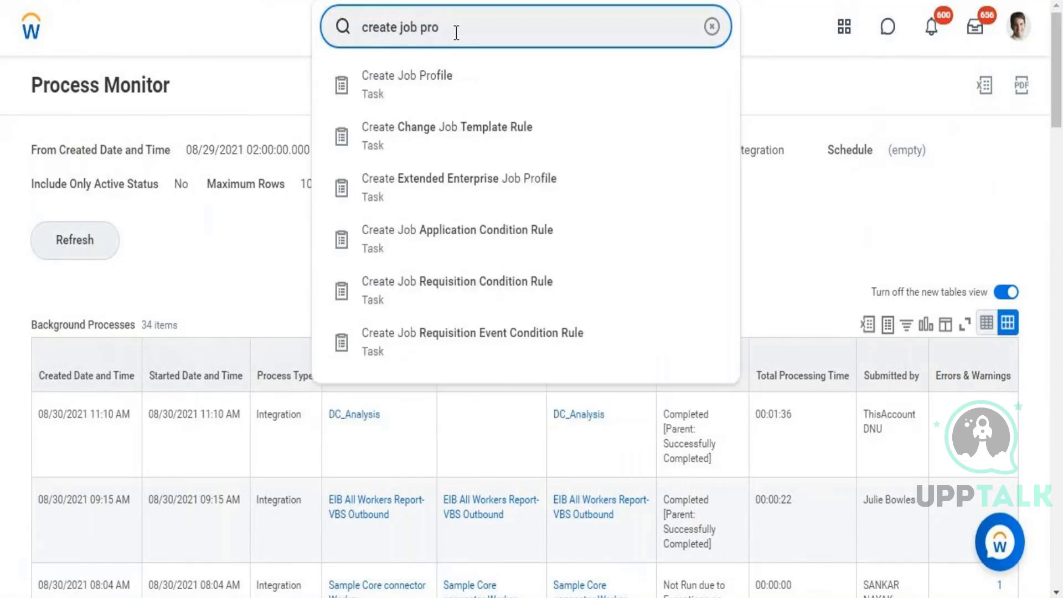
left_click(389, 88)
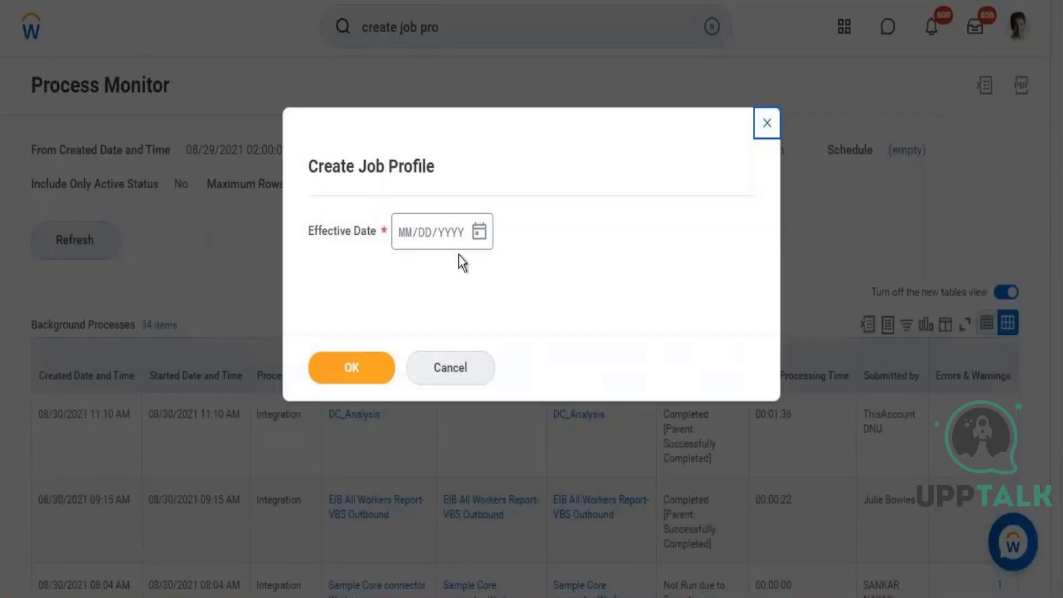
left_click(479, 235)
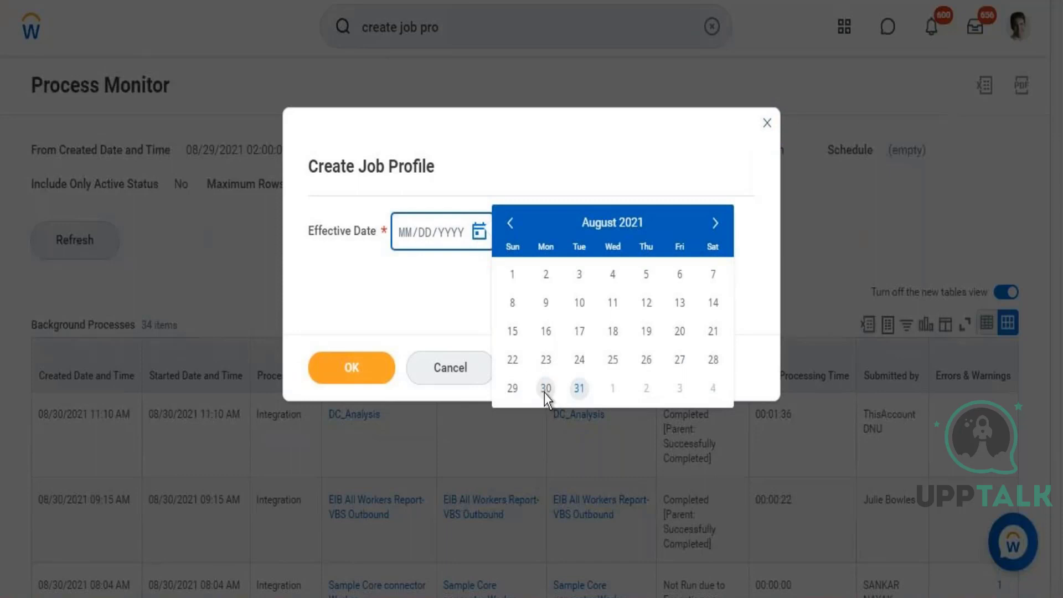
left_click(545, 390)
left_click(351, 367)
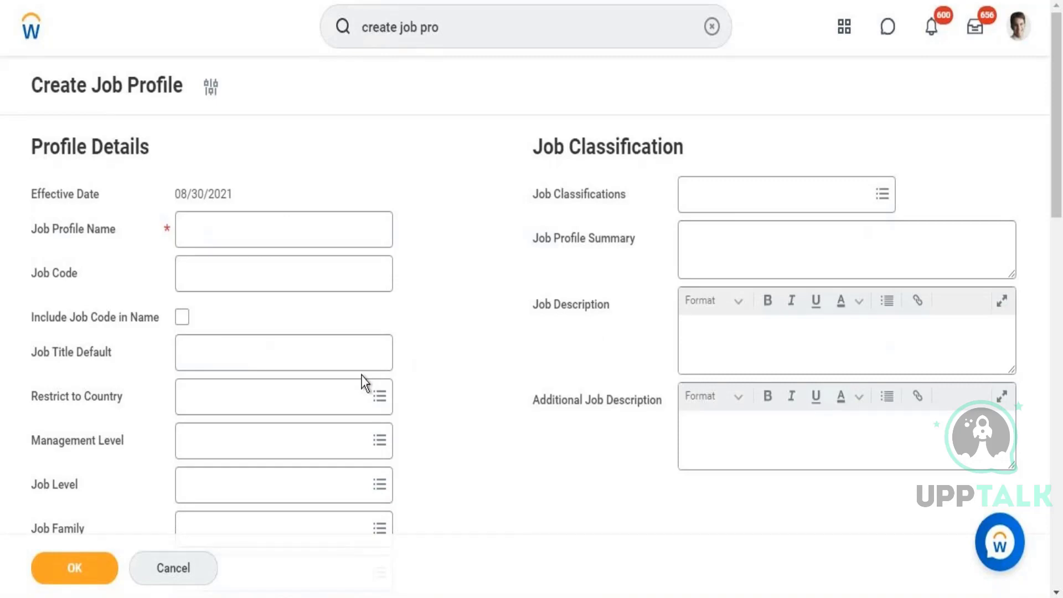
- Change the job profile's effective date to August 25, 2021 and continue to the form
left_click(211, 91)
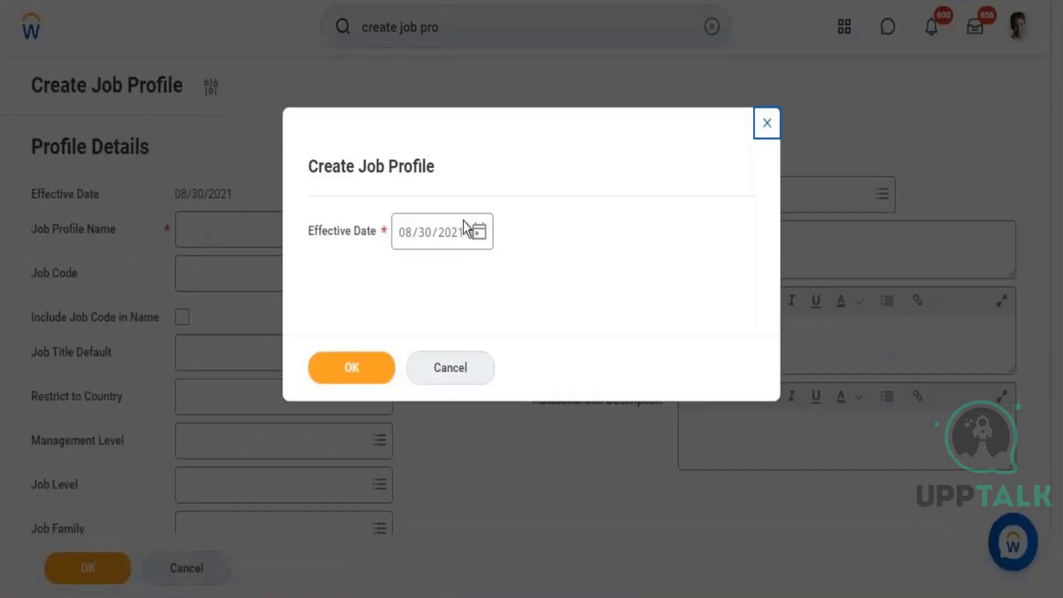
left_click(479, 232)
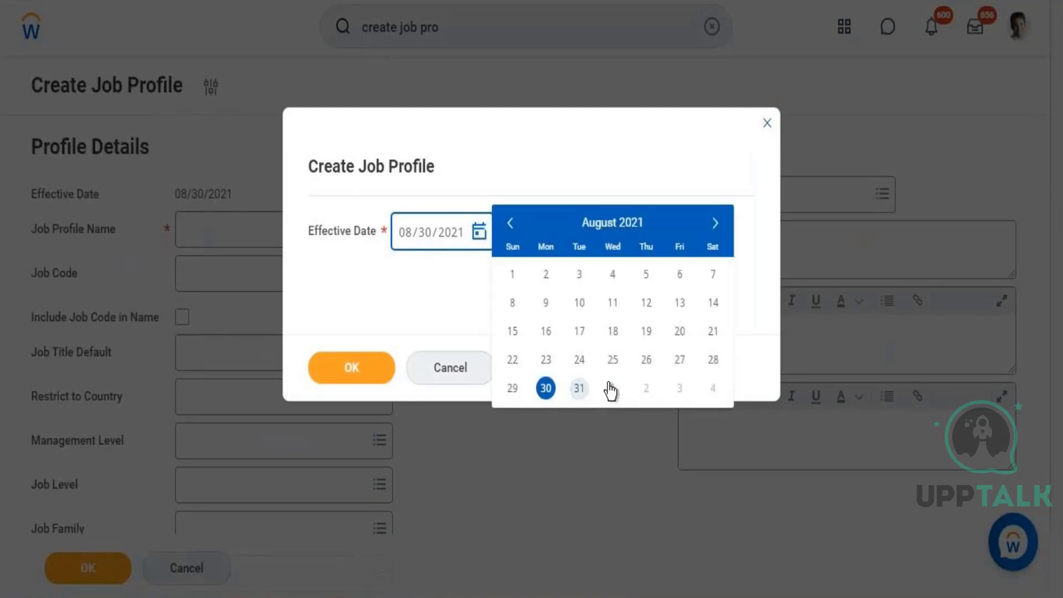
left_click(611, 362)
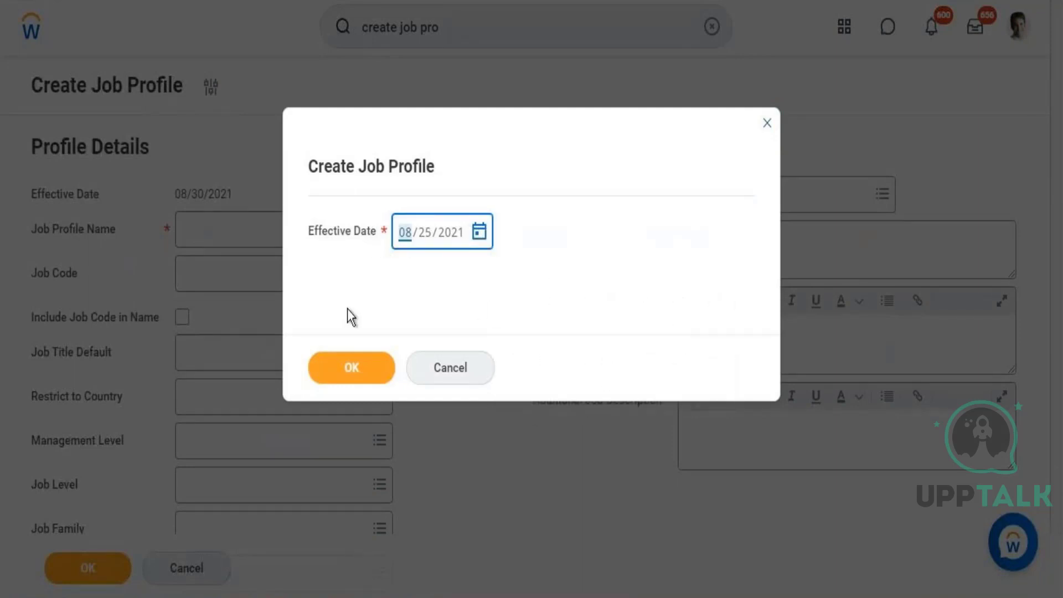
left_click(349, 376)
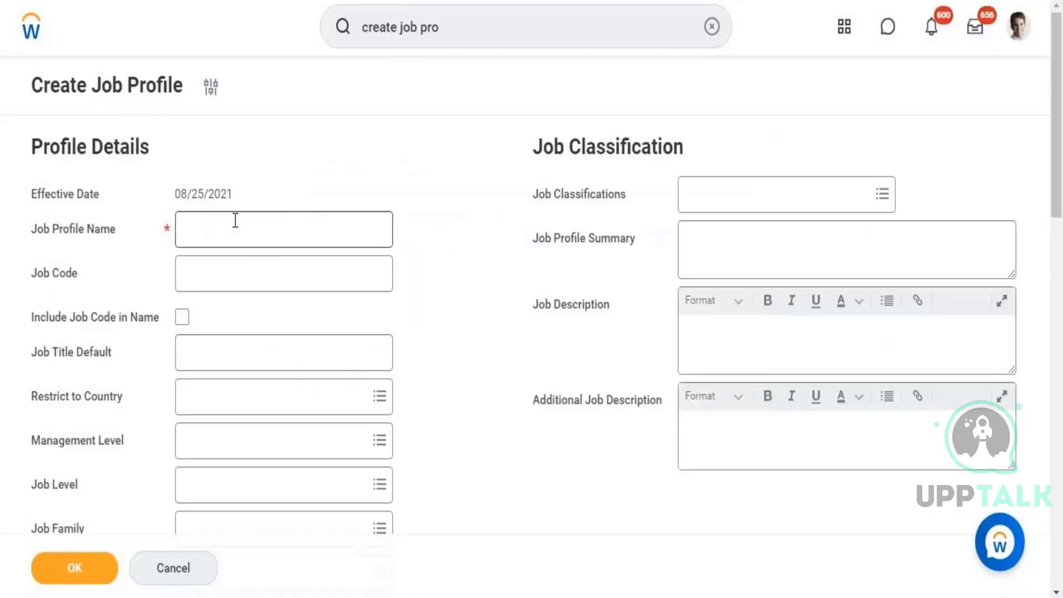
- Name the profile 'Compensation Analyst', tick Include Job Code in Name, and start the Job Title Default
left_click_drag(171, 193, 246, 204)
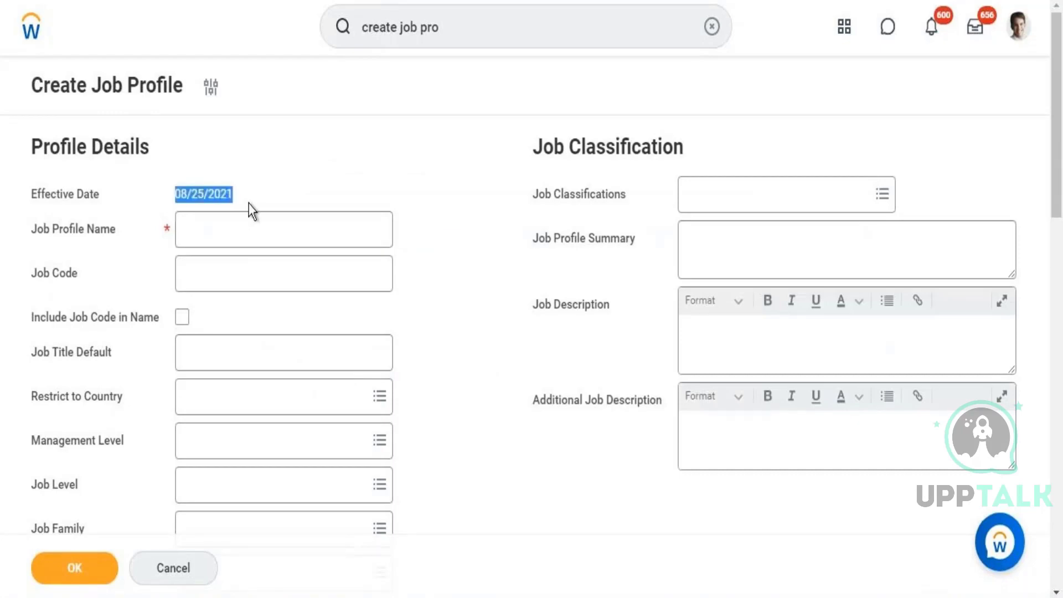
left_click(226, 225)
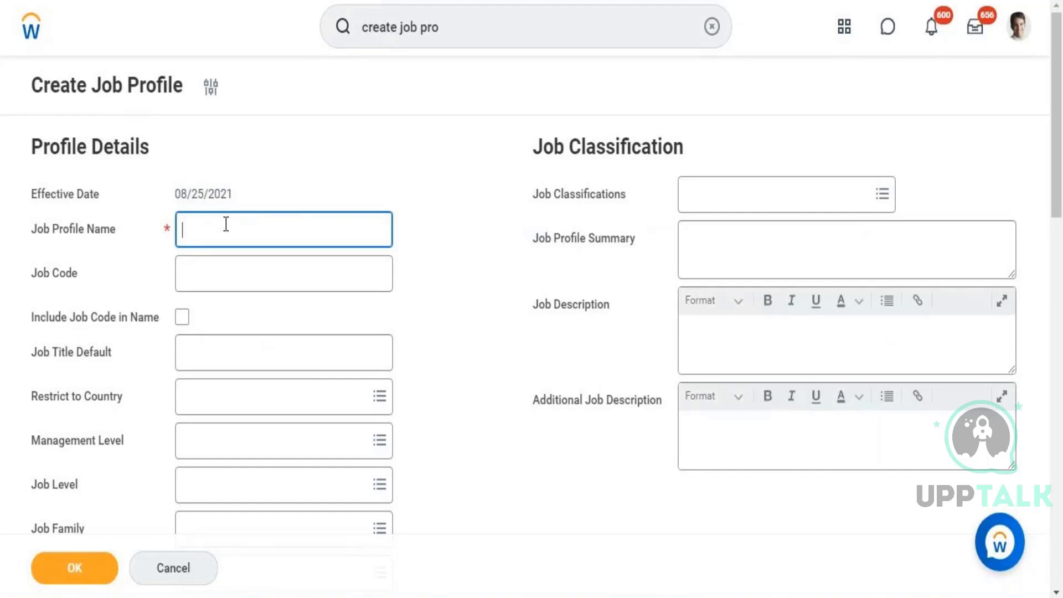
type("Comp ensationn")
key("BackSpace")
key("BackSpace")
type("Analyst")
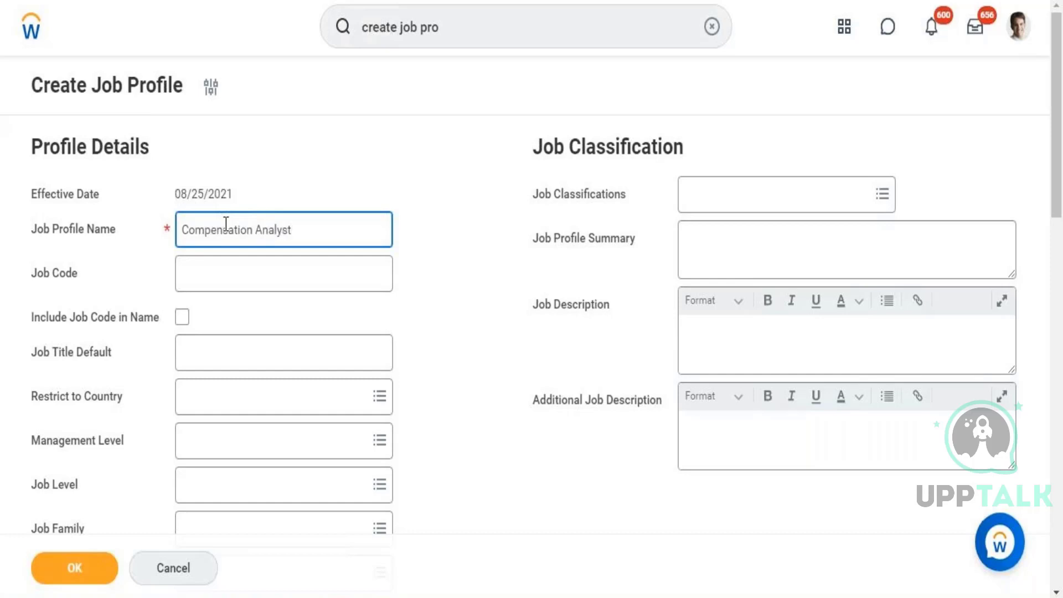
left_click(182, 320)
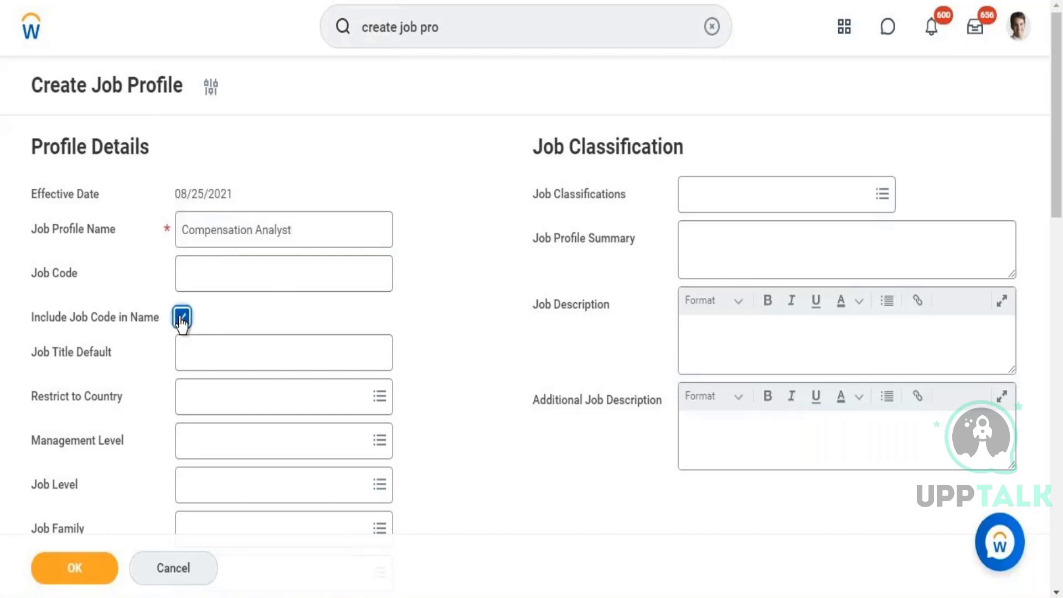
left_click(216, 273)
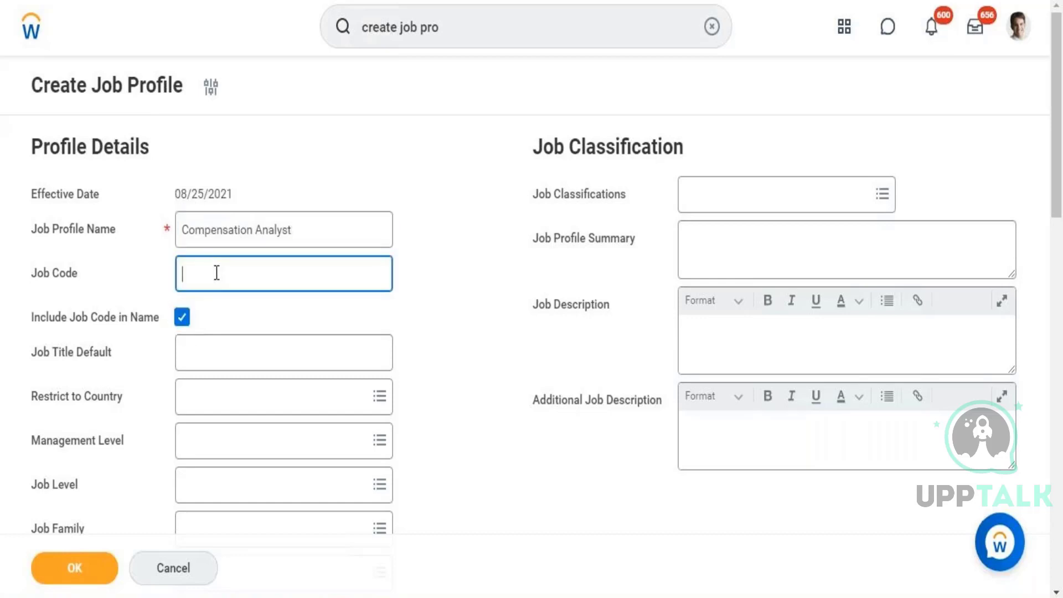
left_click(213, 352)
type("Compensa")
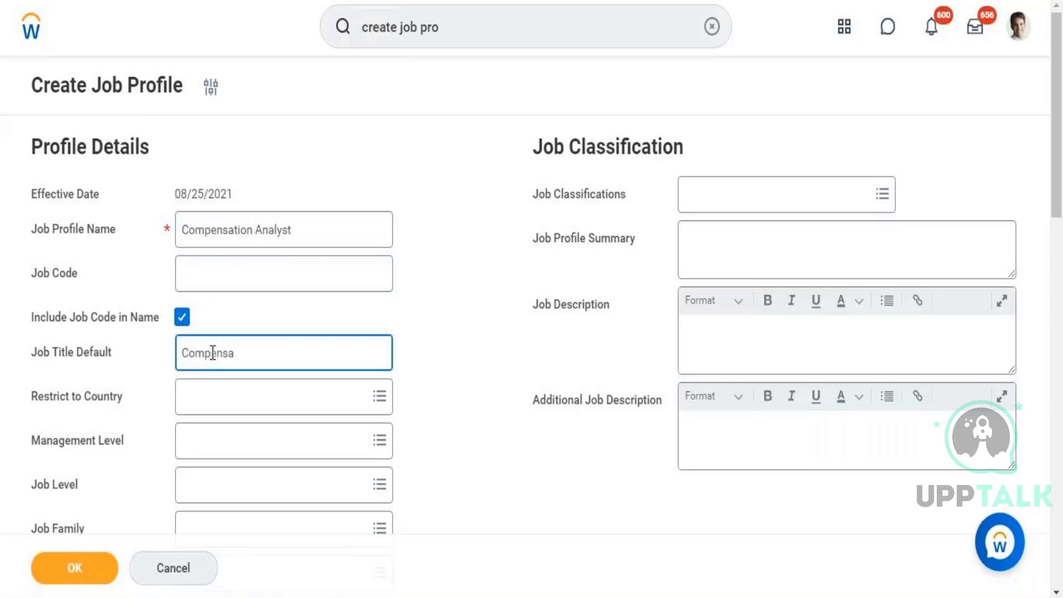
type("tion Analyst")
- Try Management Level searches with '8', the full list and 'mana', finding nothing suitable
left_click(214, 451)
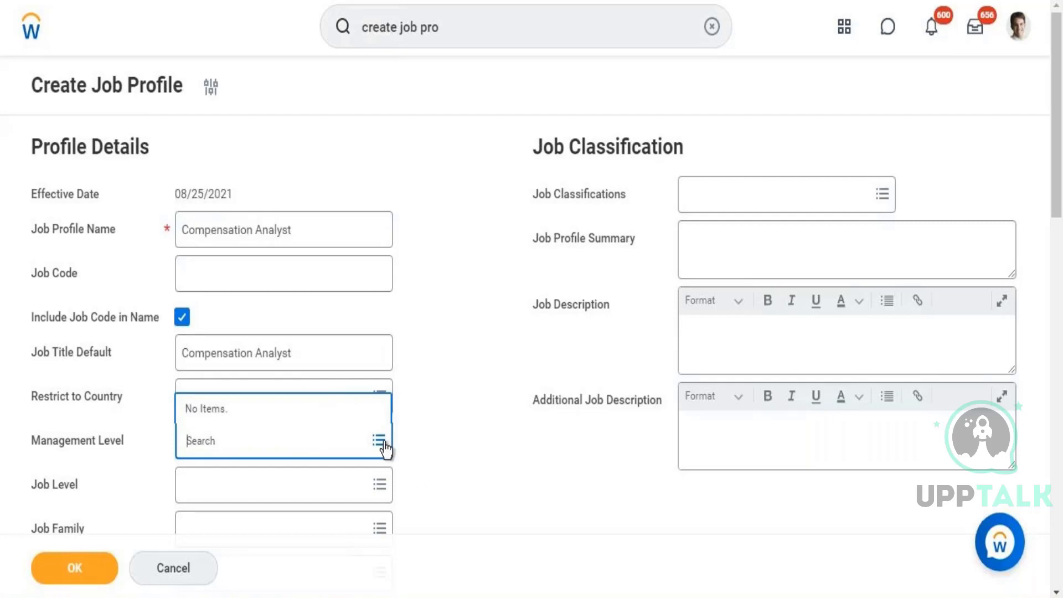
type("8")
key("Return")
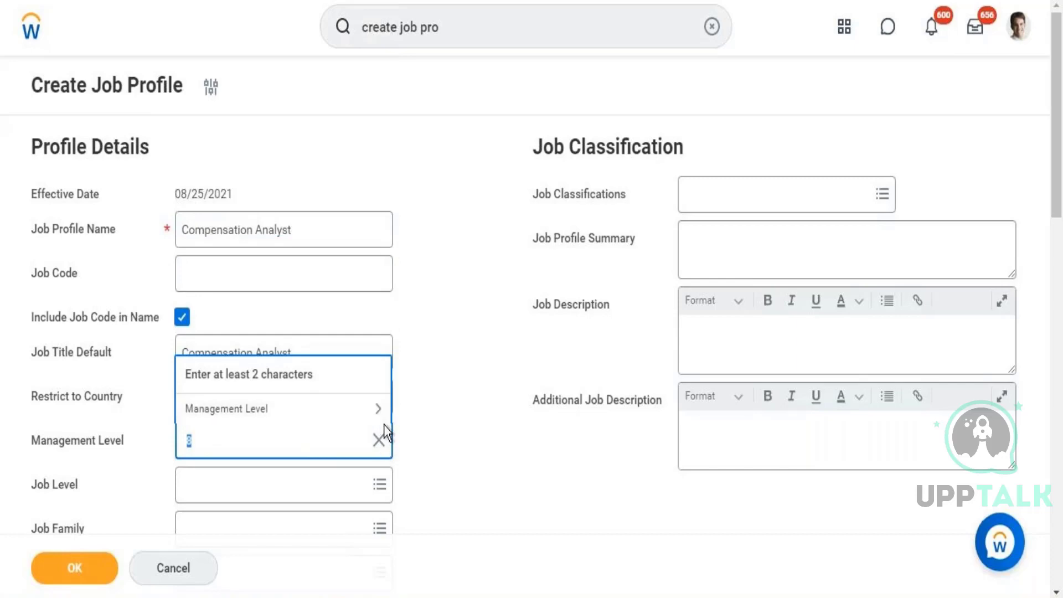
left_click(327, 411)
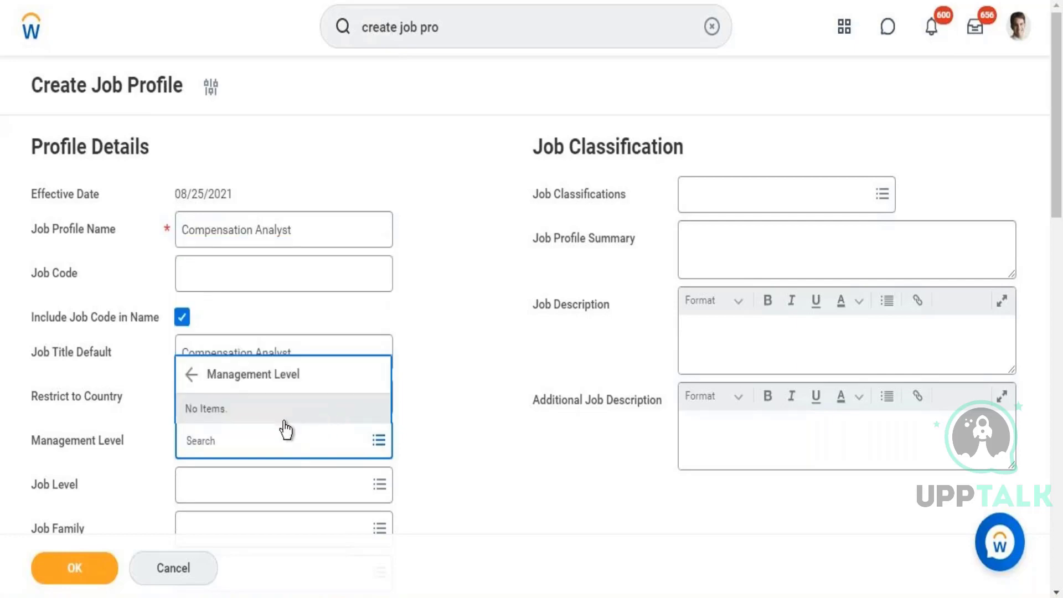
left_click(276, 446)
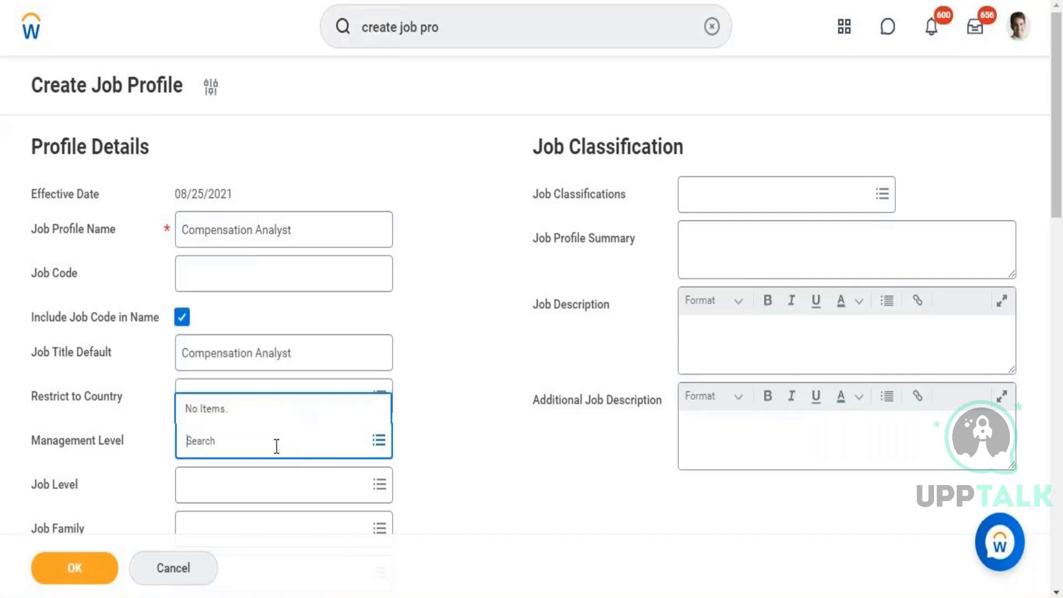
type("mana")
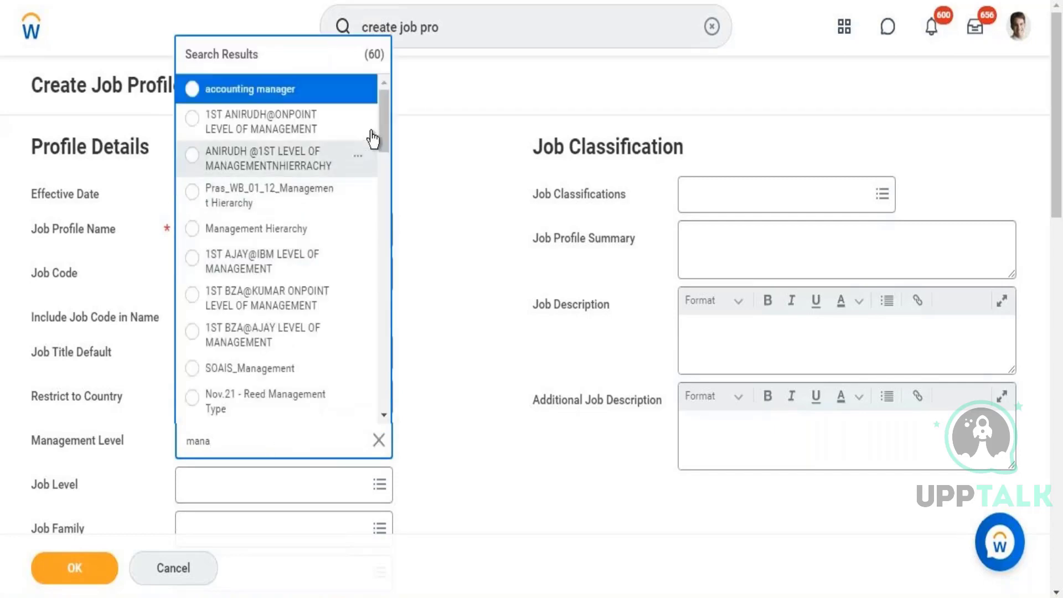
left_click_drag(386, 135, 381, 241)
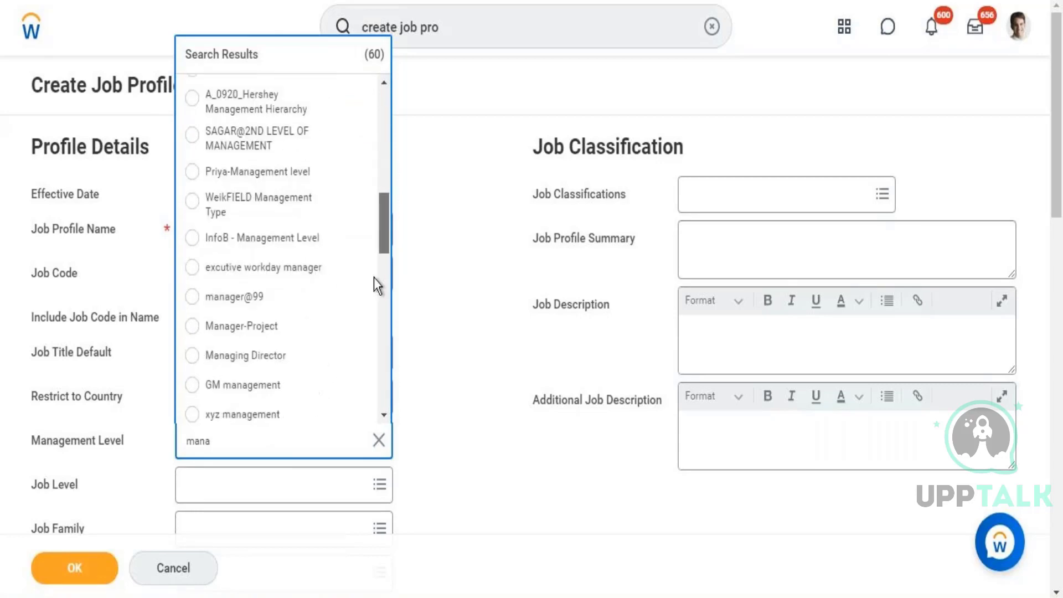
scroll(373, 282, "down", 5)
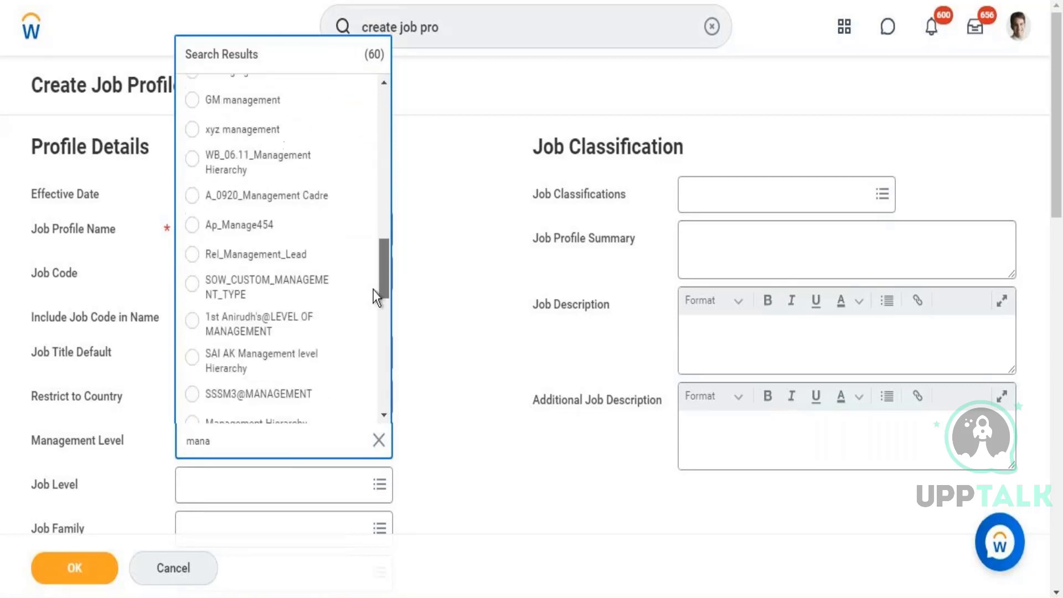
- Search management levels for 'Compensation', then 'Comp', then 'Analyst'
double_click(230, 440)
type("Compens")
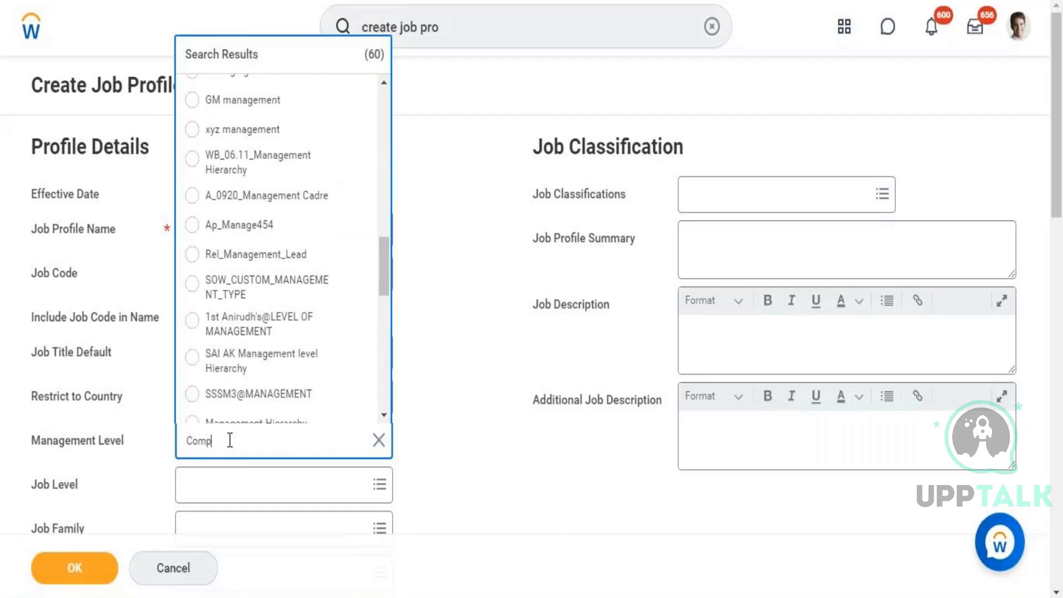
type("ation")
key("Return")
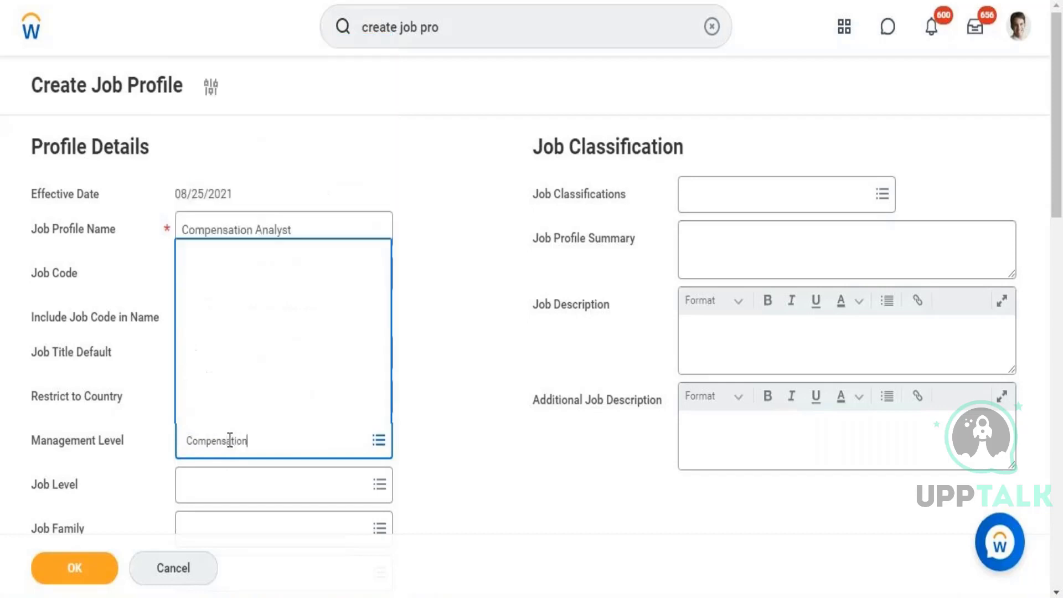
left_click(278, 442)
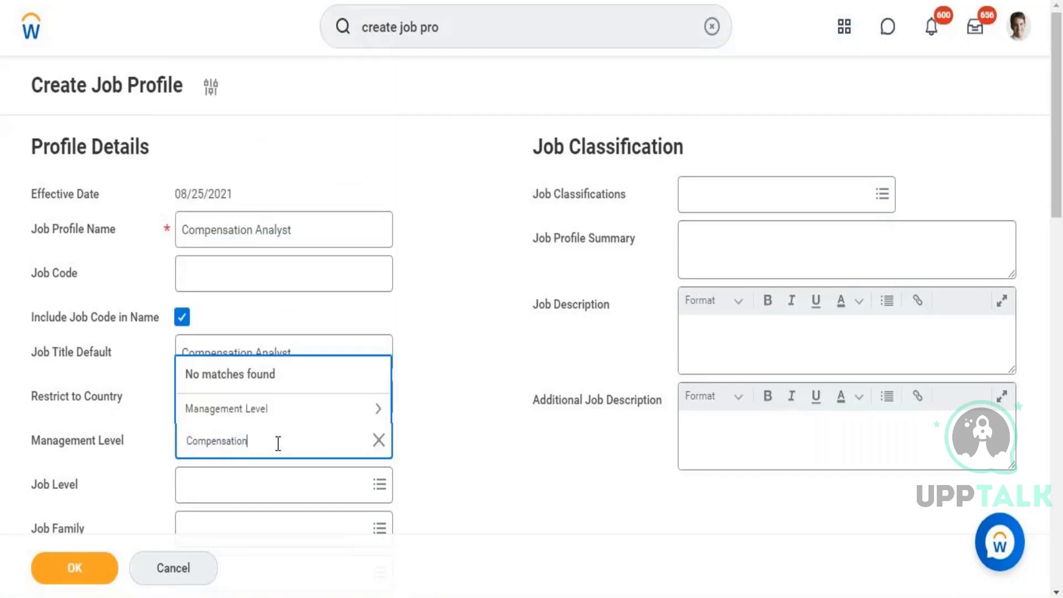
key("BackSpace")
key("BackSpace")
key("BackSpace")
key("Return")
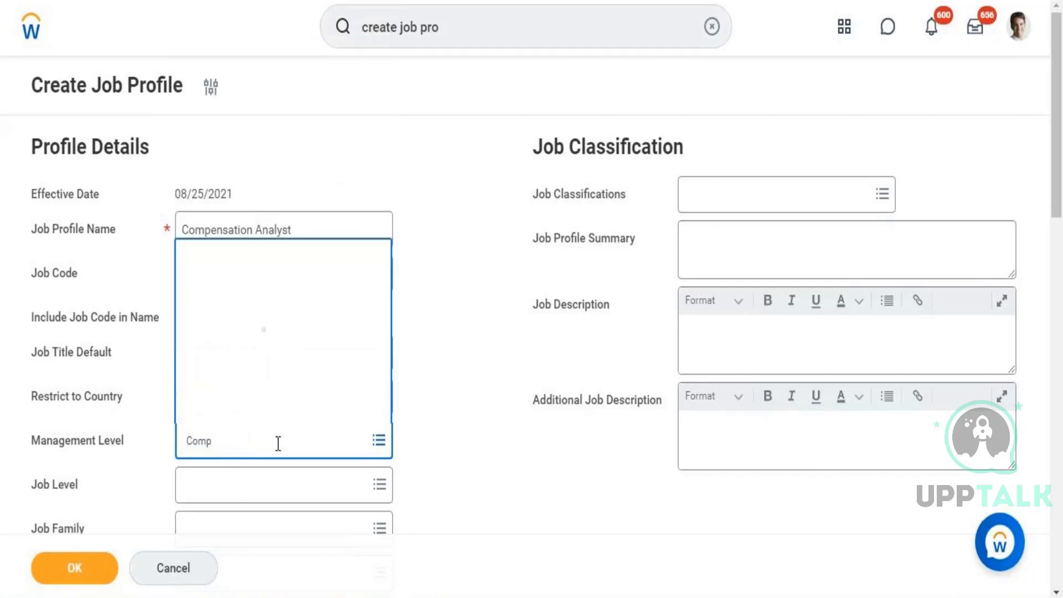
type("Analyst")
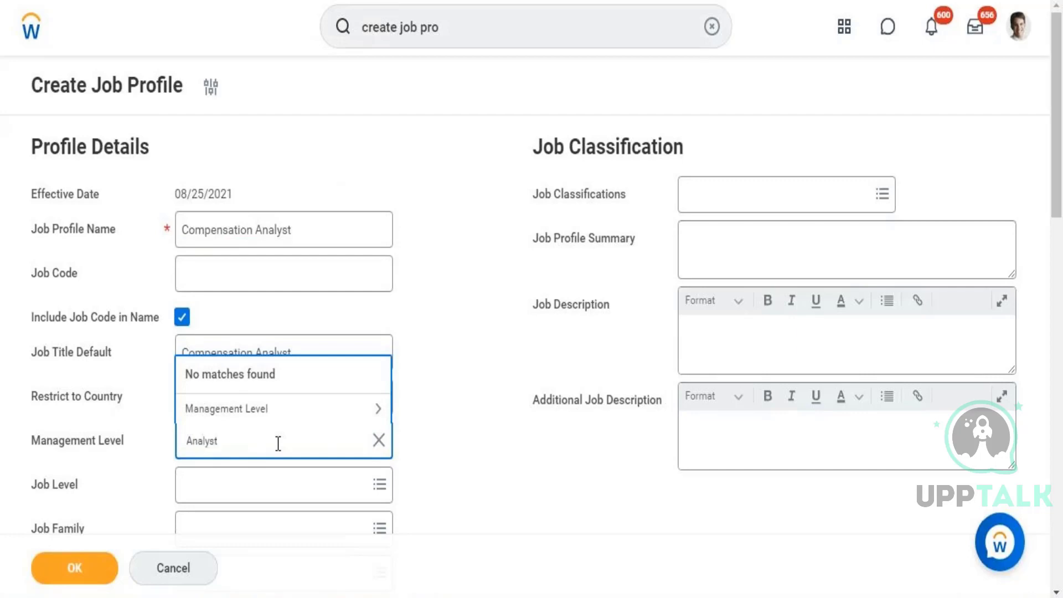
key("Return")
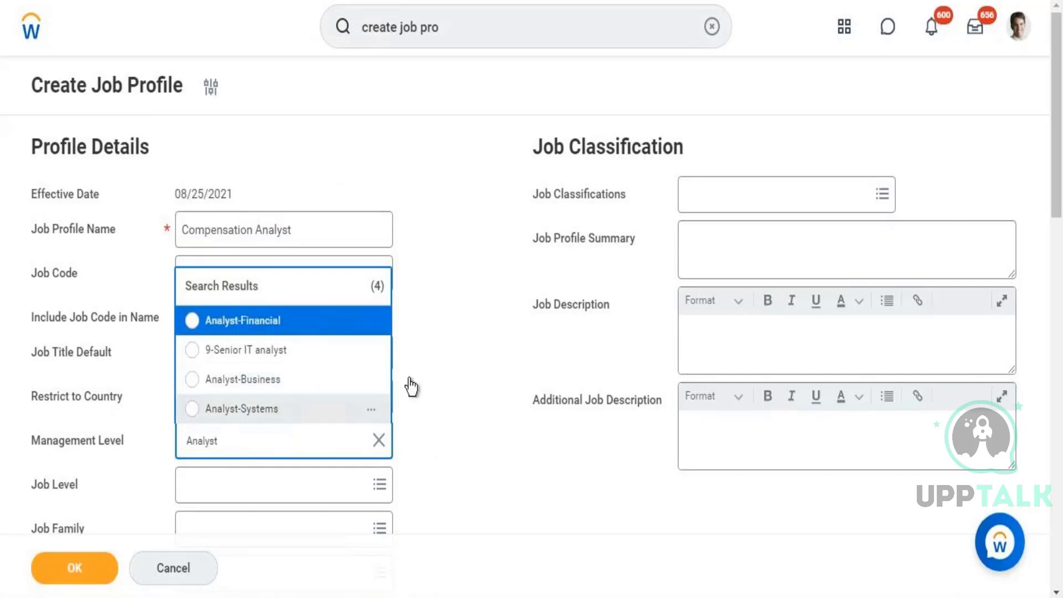
- Search 'Analyst' again and select Analyst-Business as the management level
left_click(408, 358)
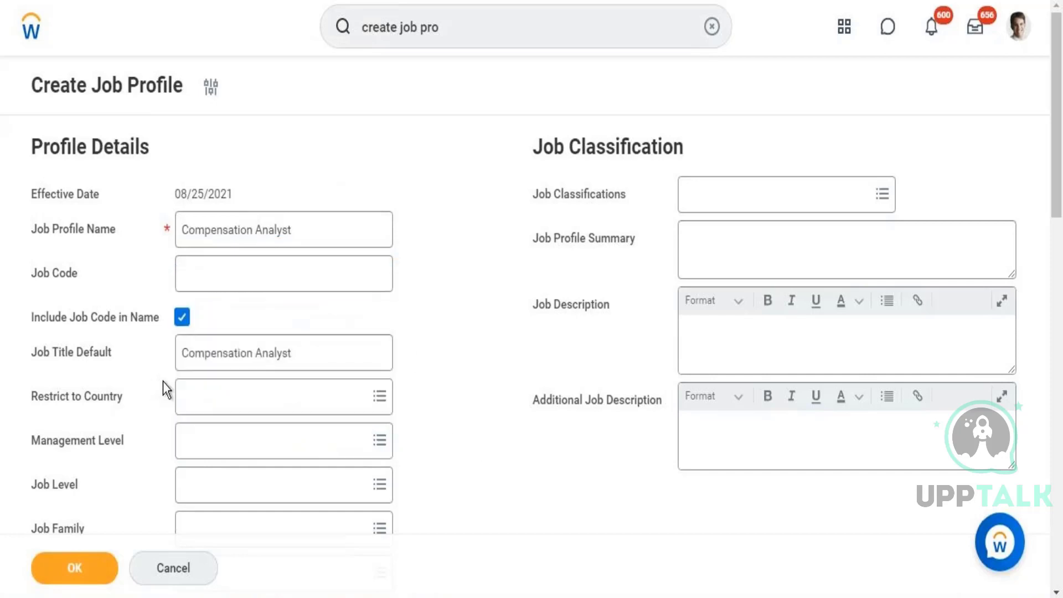
left_click(210, 436)
type("A")
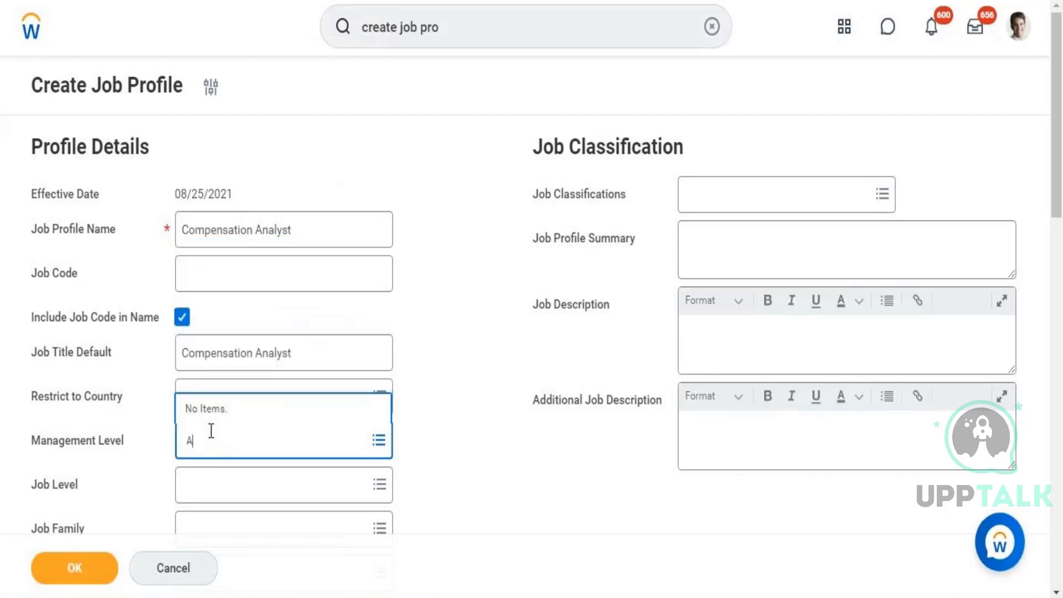
type("nalyst")
key("Return")
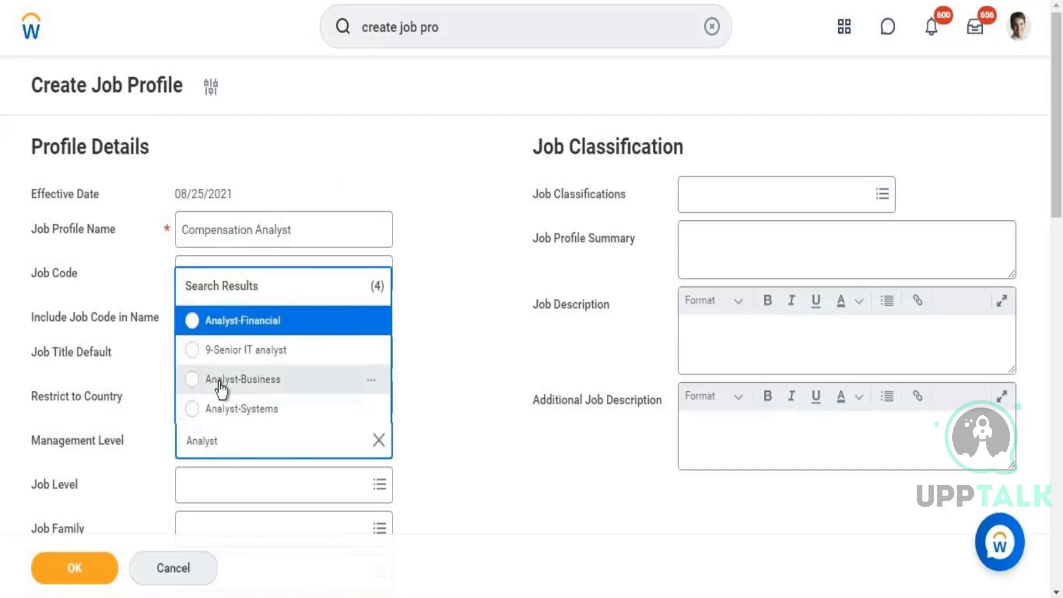
left_click(220, 382)
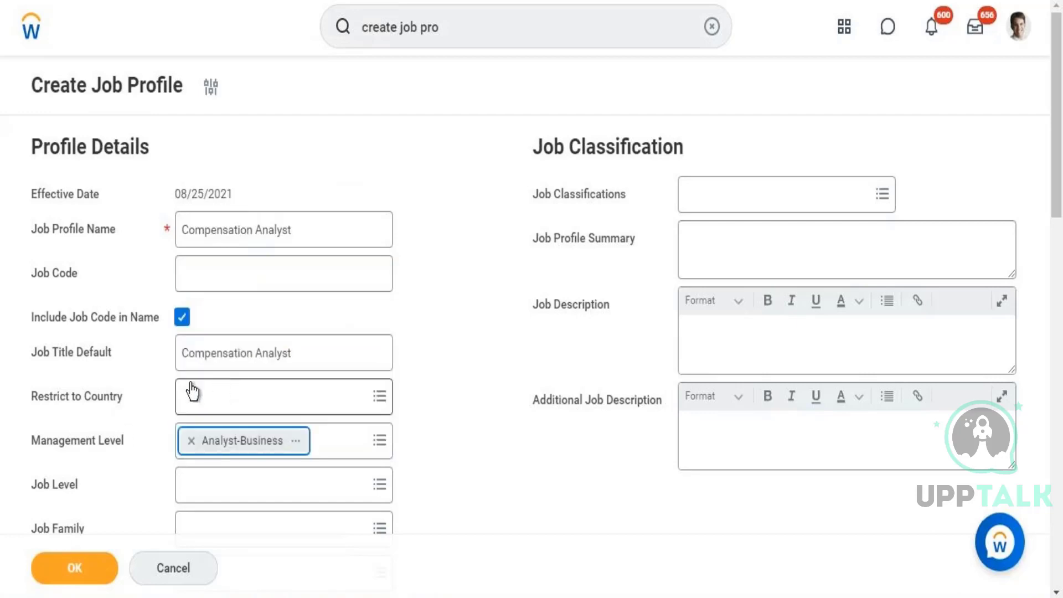
left_click(208, 485)
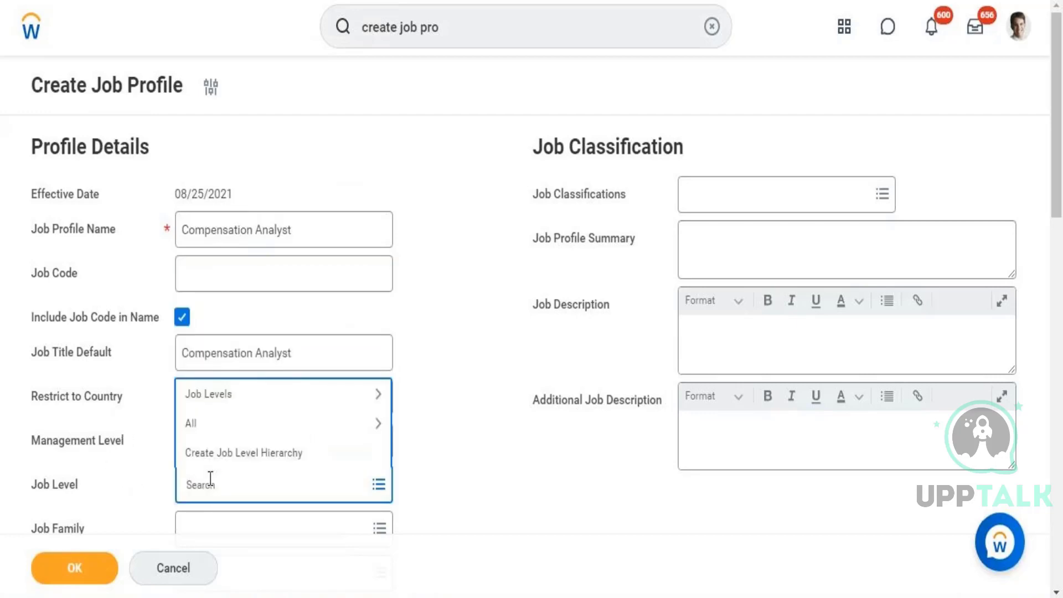
type("10")
key("Return")
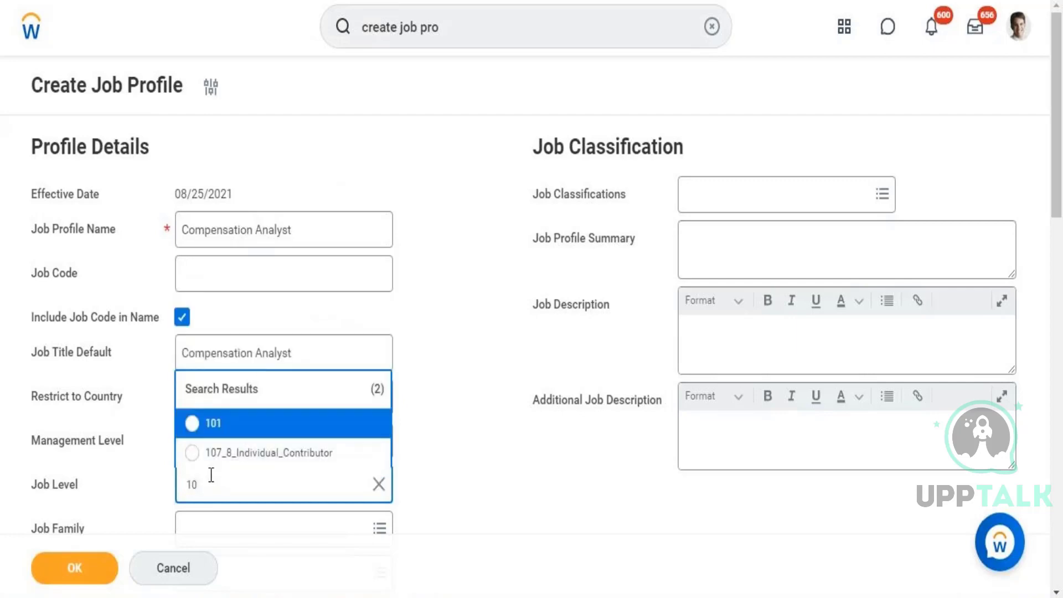
left_click(232, 421)
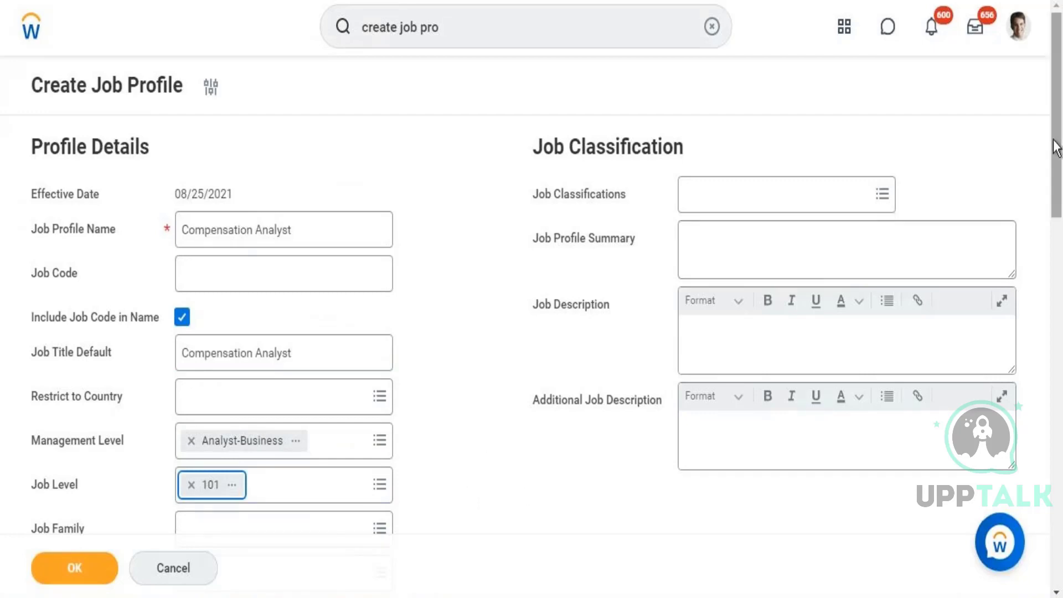
left_click_drag(1054, 147, 1056, 249)
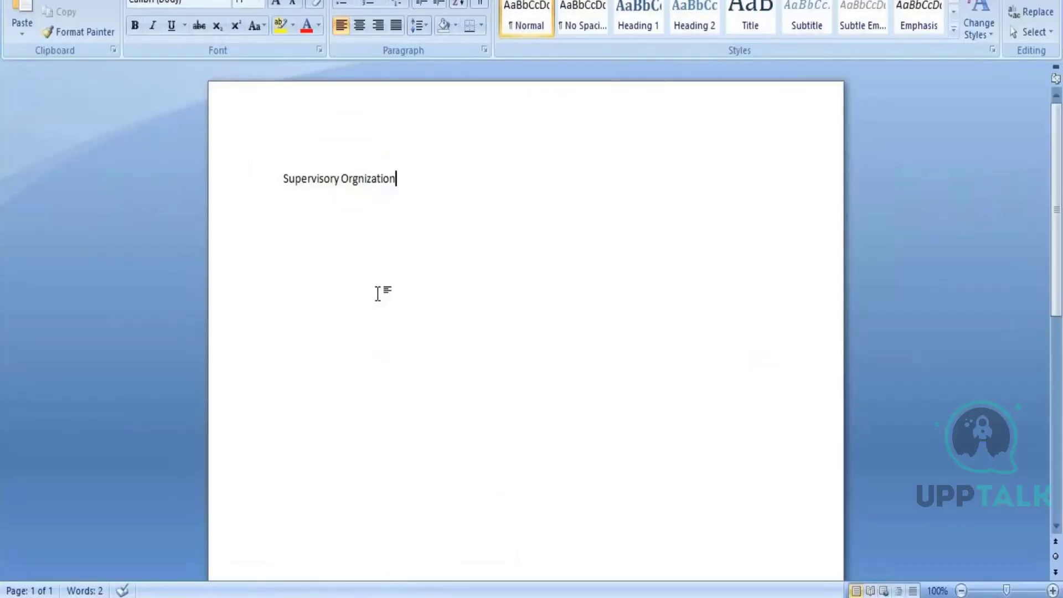
- Add 'Job Family Group', 'Job Family' and 'Job Profile' as separate lines below the note
key("Return")
key("Return")
key("Return")
type("Job ")
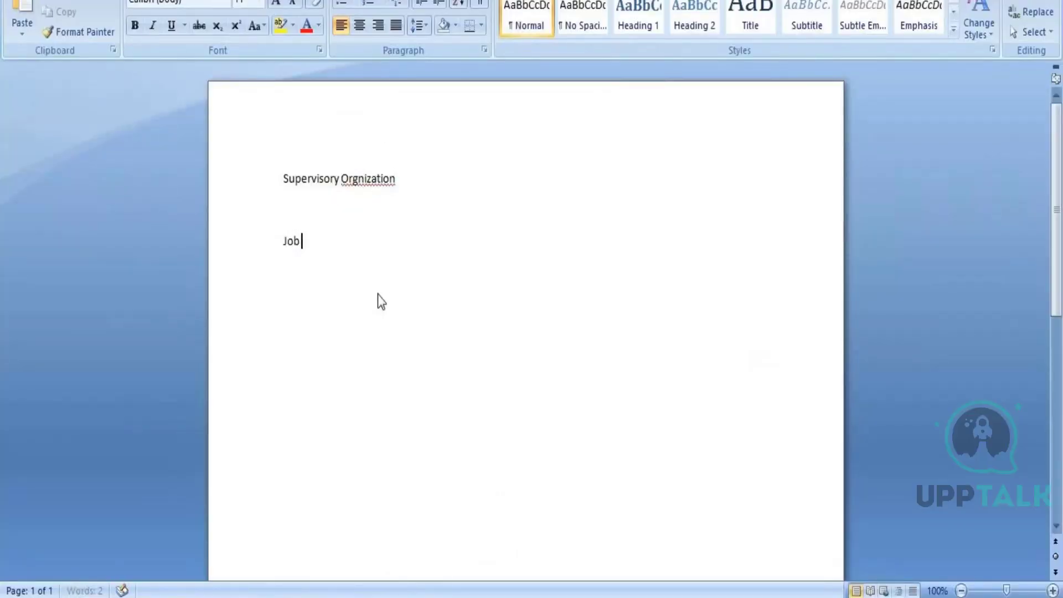
type("Family Group")
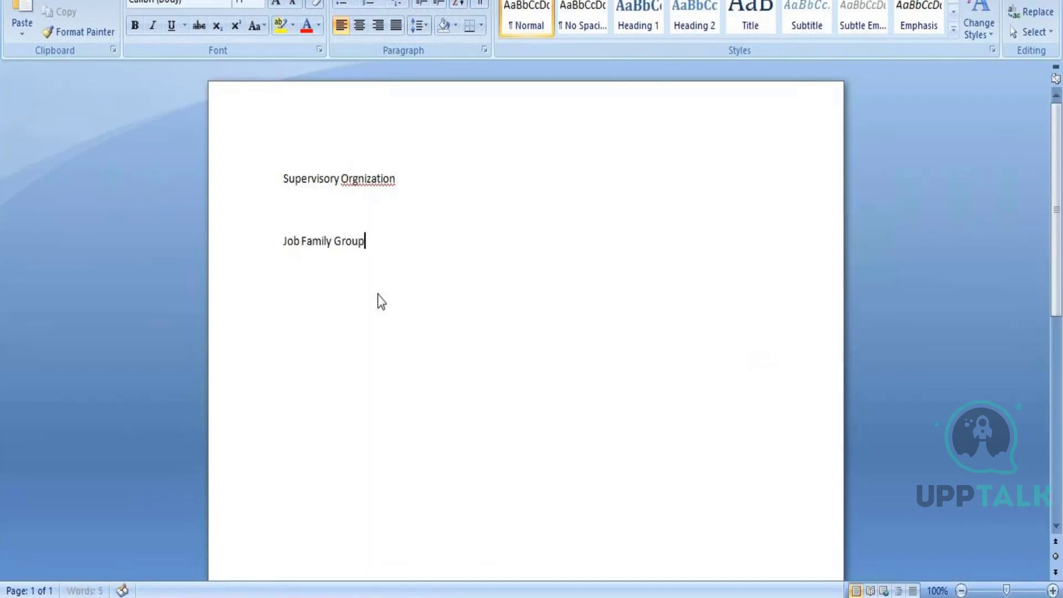
key("Return")
type("Job Family")
key("Return")
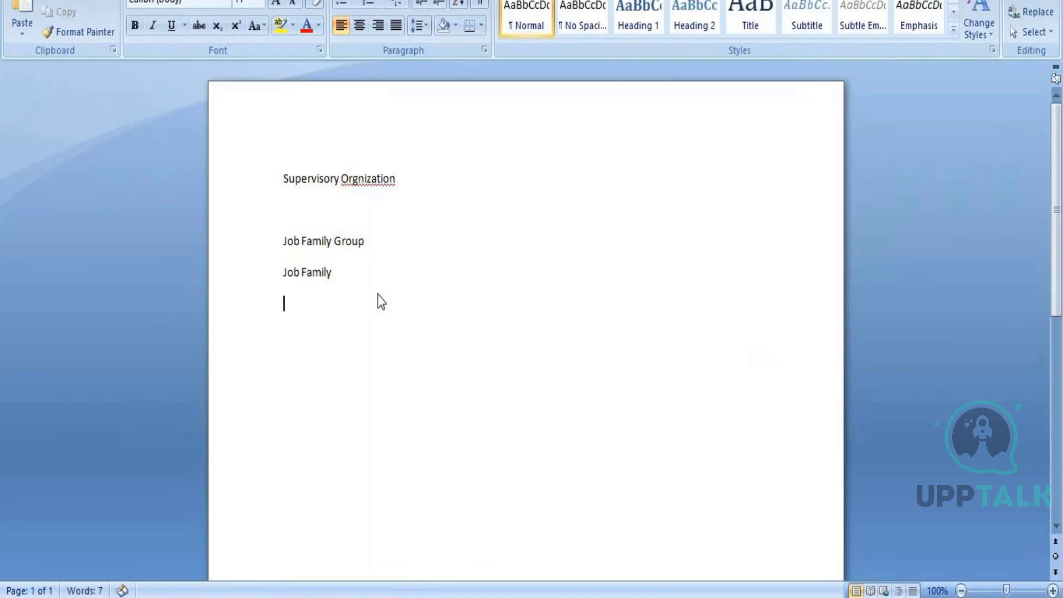
type("Job Prof")
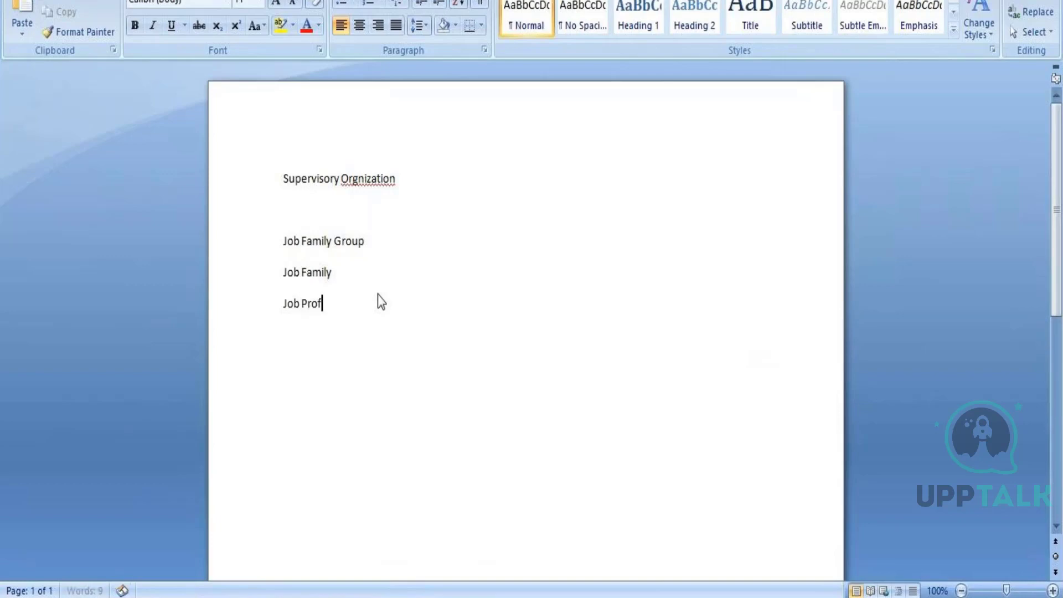
type("ile")
- Select the Job Family line, then highlight all three Job lines together
left_click_drag(283, 272, 283, 305)
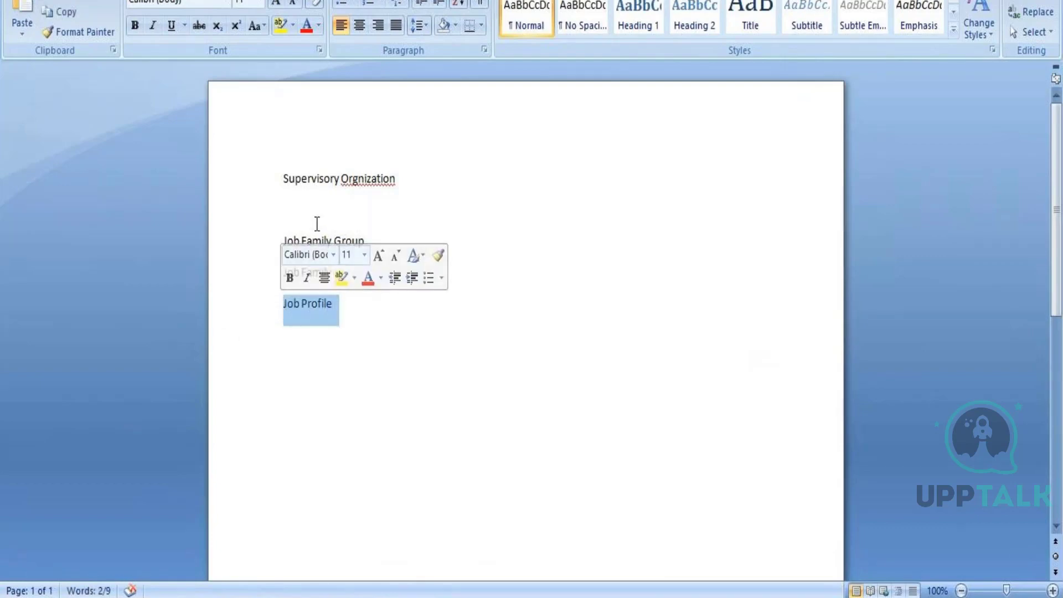
left_click(249, 271)
left_click(303, 273)
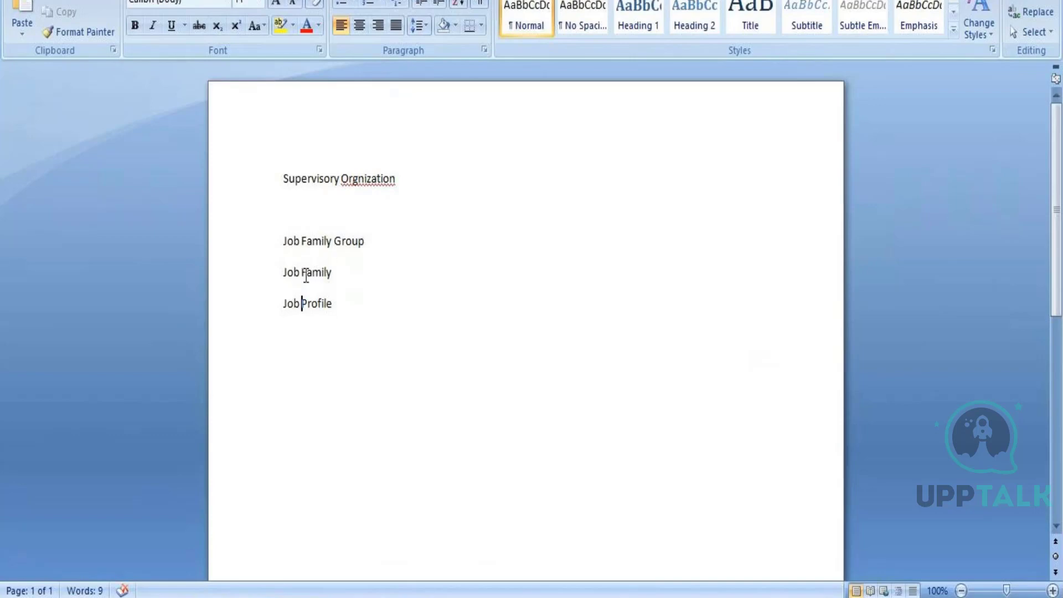
left_click_drag(300, 275, 333, 273)
left_click(299, 240)
left_click(336, 306)
left_click_drag(325, 316, 289, 248)
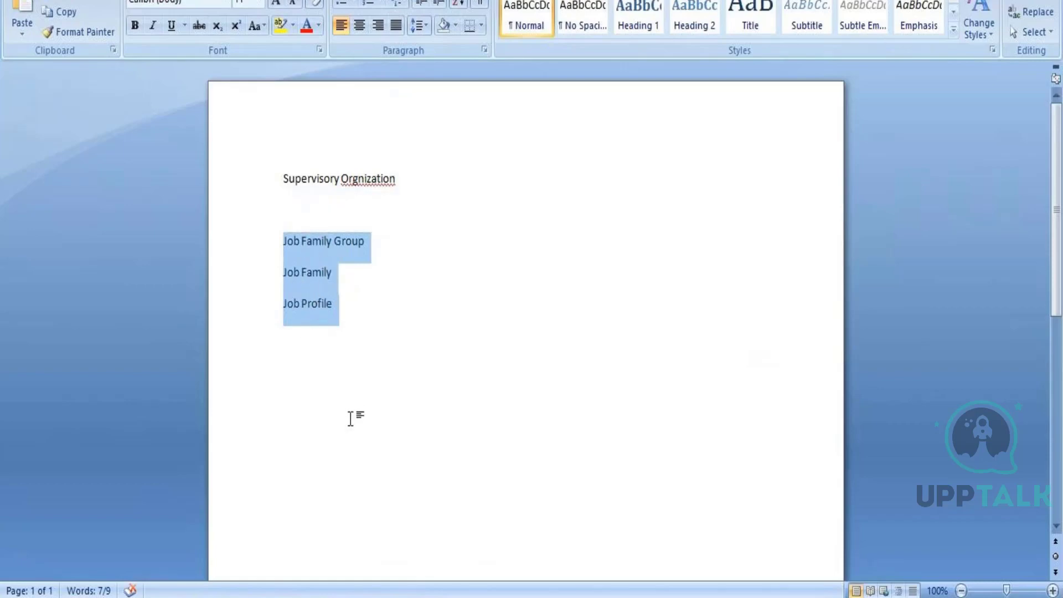
- Append '- Comp Analyst' to Job Profile and '- Comp Insights' to Job Family
left_click(336, 304)
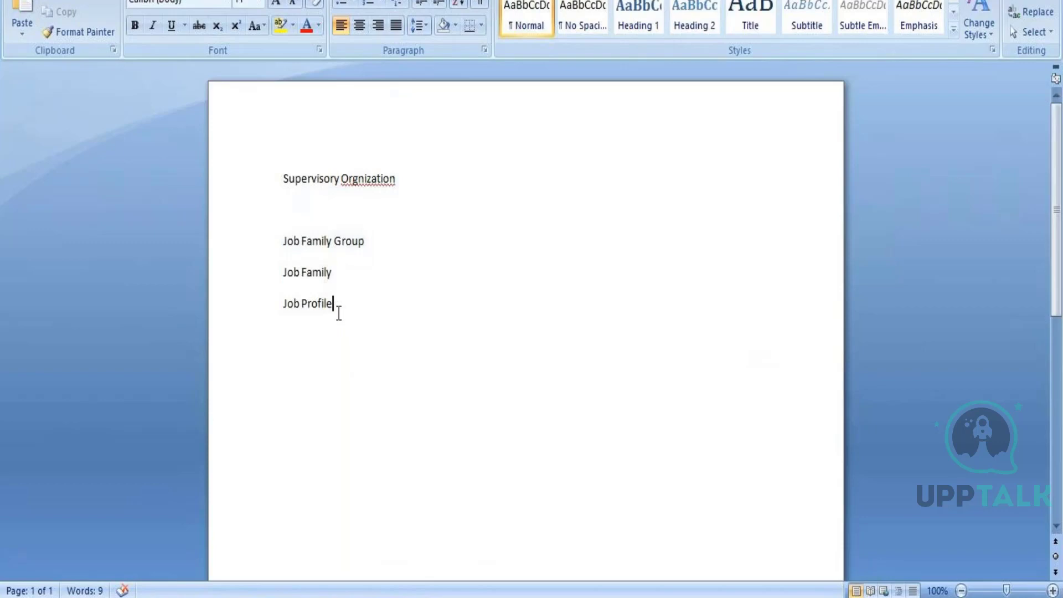
type("- Comp Analyst")
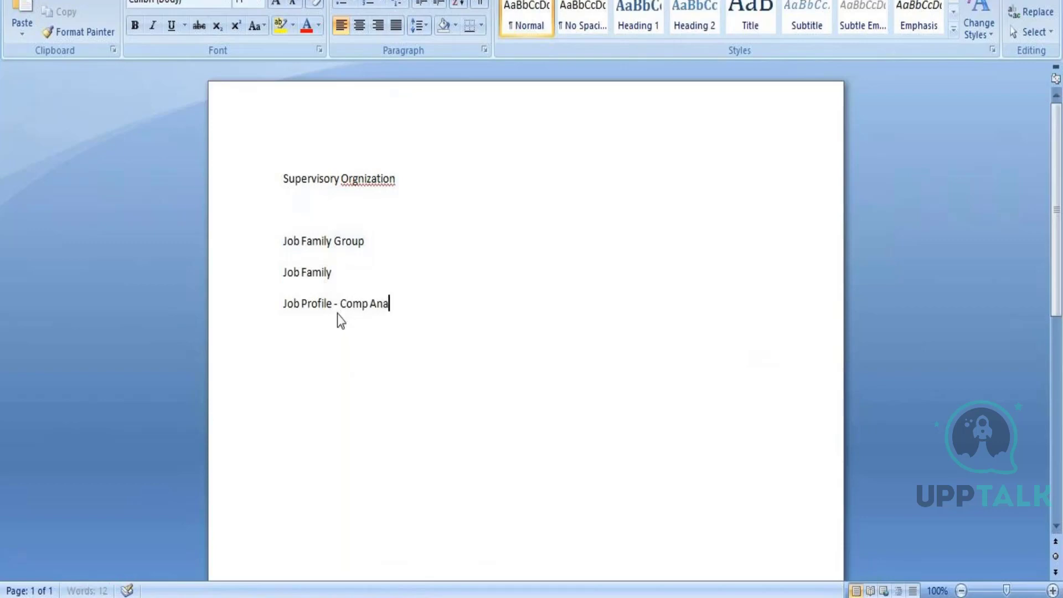
left_click(334, 272)
type("- Comp ")
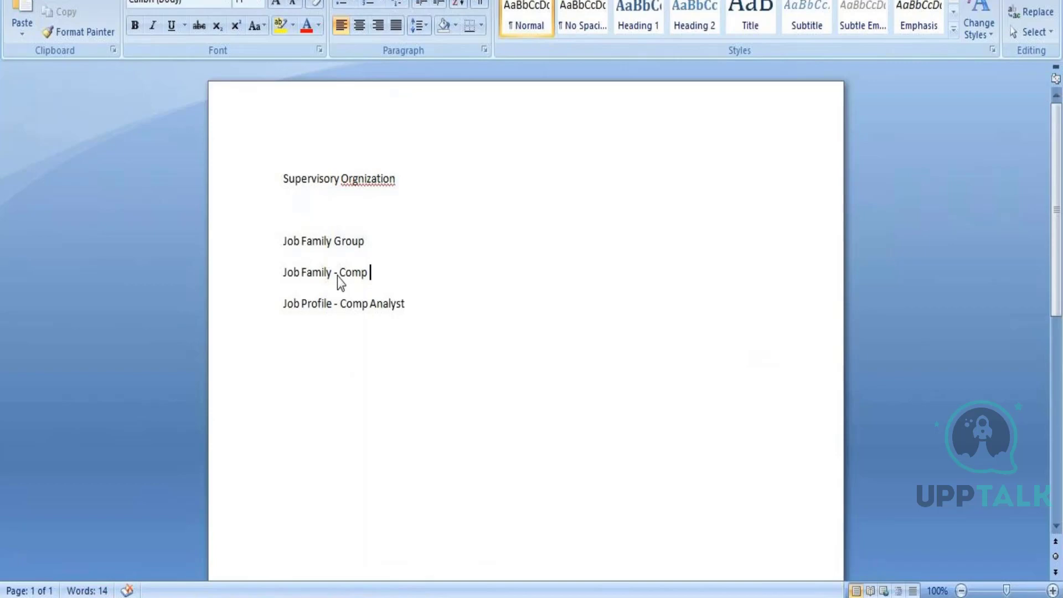
type("Insights")
- Append '- Compensation' to Job Family Group and add ', comp specialist,' after Comp Analyst
left_click(373, 241)
type("-")
type("Compen")
type("sation")
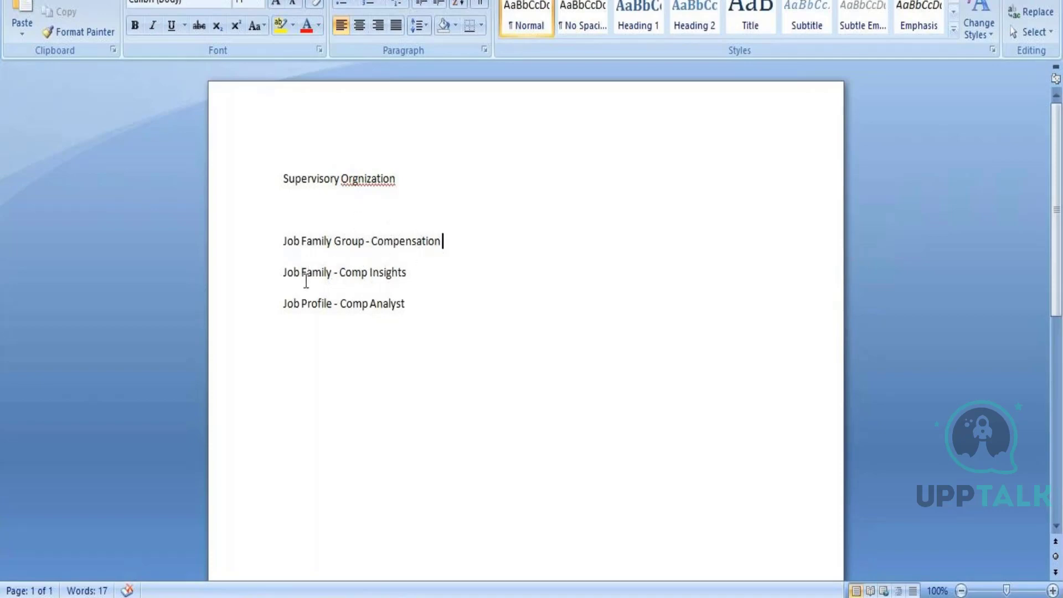
left_click(410, 306)
type(", comp special")
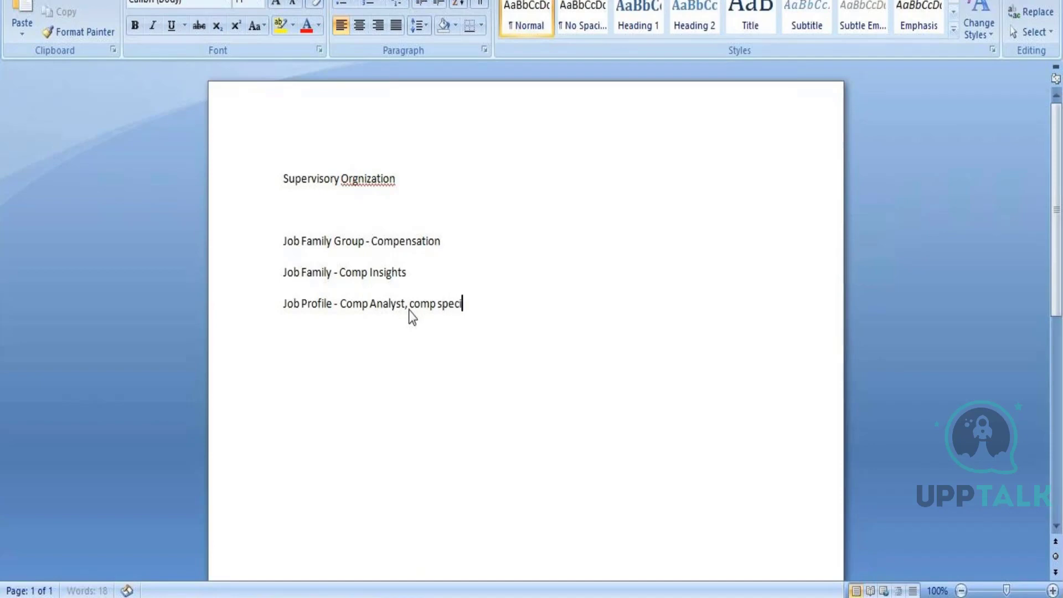
type("ist,")
- Search the grade prompt with 'qomp', pick Comp India, then choose the production manager grade profile
mouse_move(400, 597)
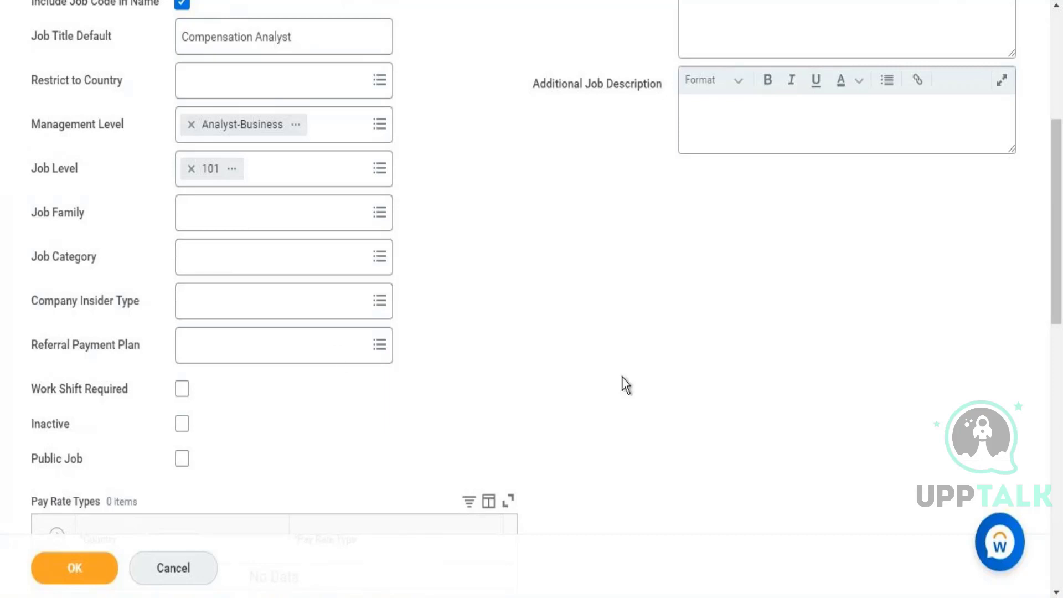
left_click_drag(1058, 208, 1060, 451)
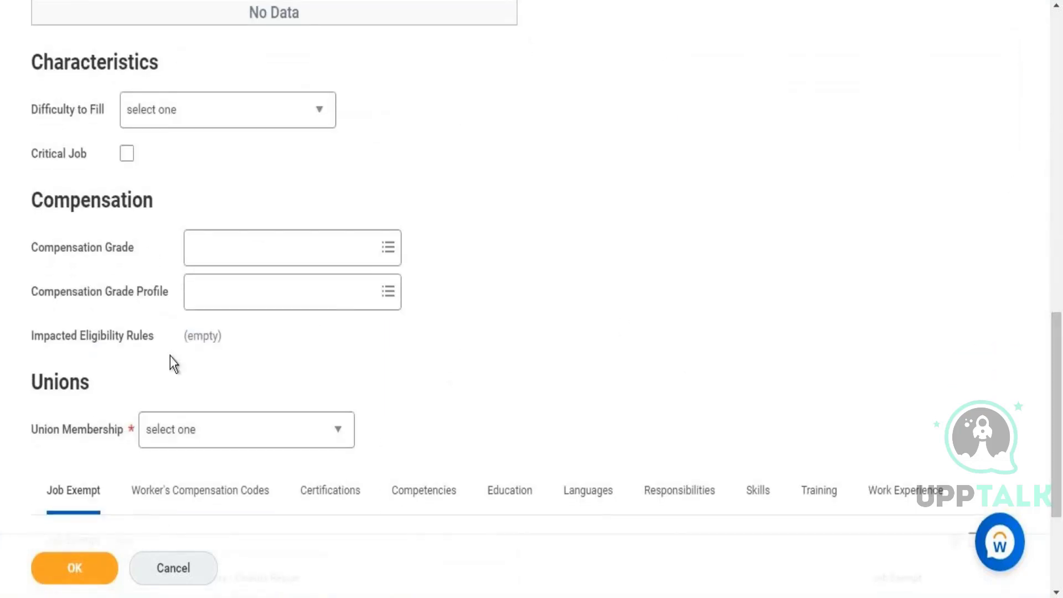
left_click(216, 247)
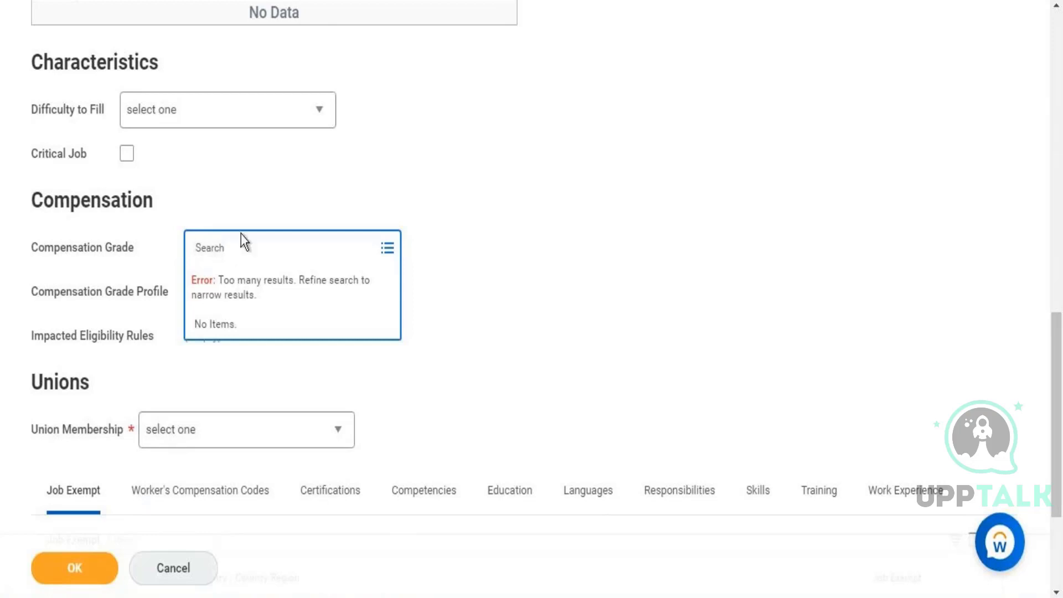
type("qomp")
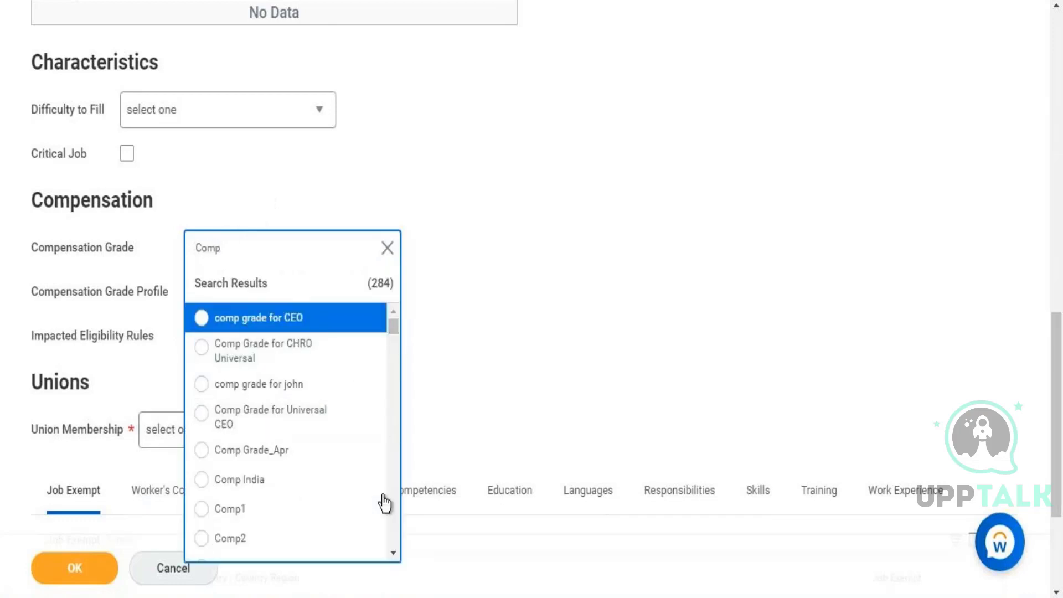
left_click(394, 555)
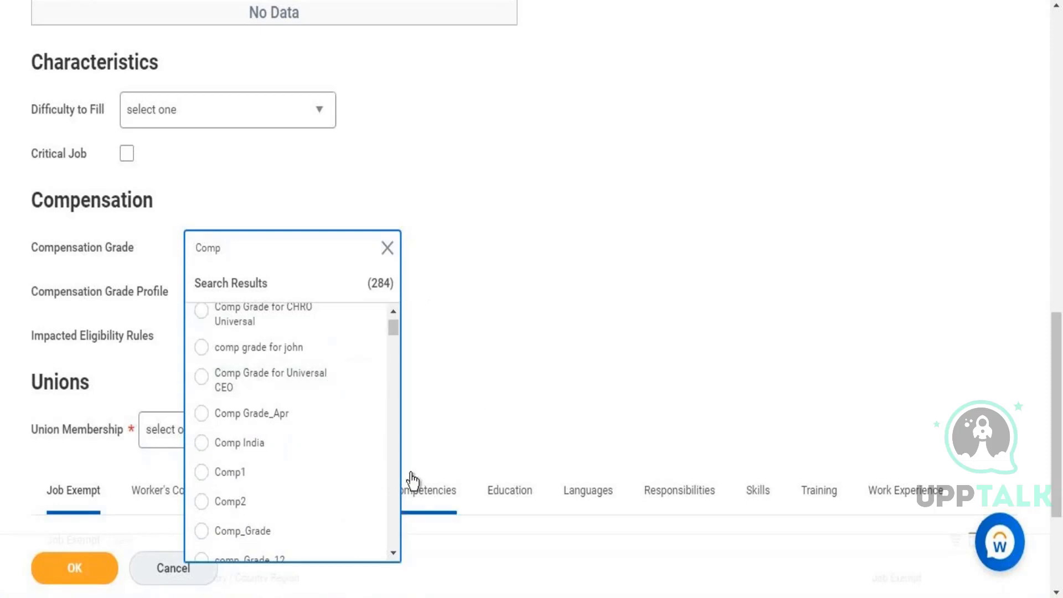
left_click(236, 454)
left_click(254, 302)
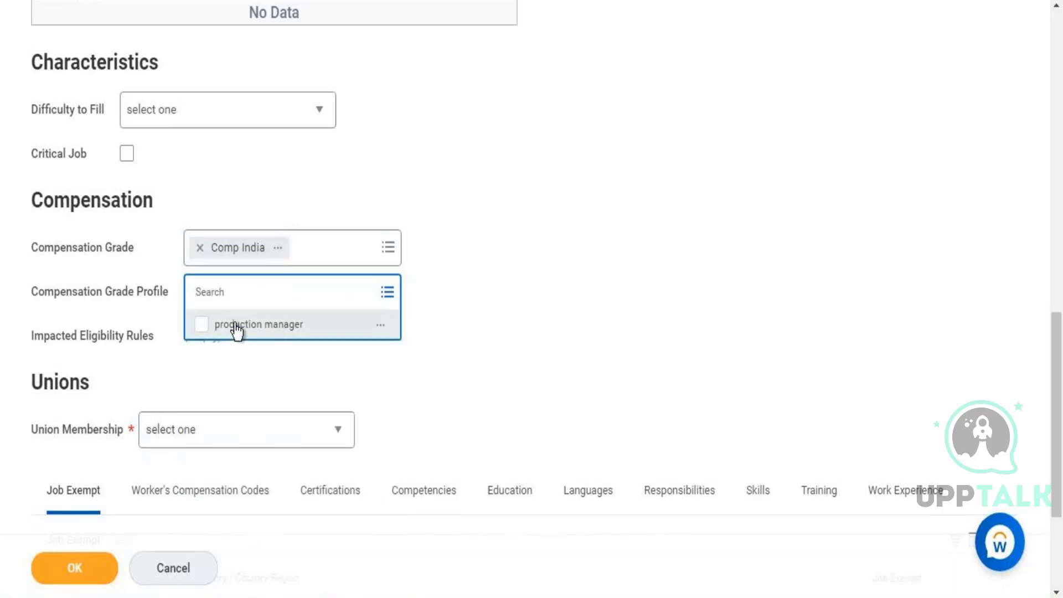
left_click(237, 326)
left_click(224, 371)
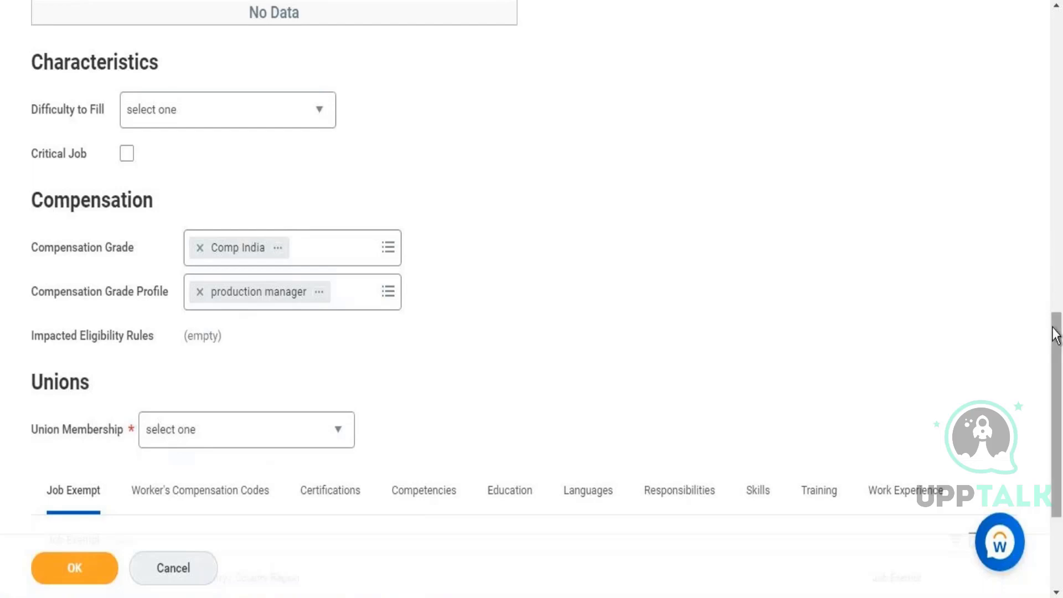
- Scroll down and display the profile's Worker's Compensation Codes, which list zero entries
scroll(1055, 354, "down", 1)
scroll(1055, 371, "down", 3)
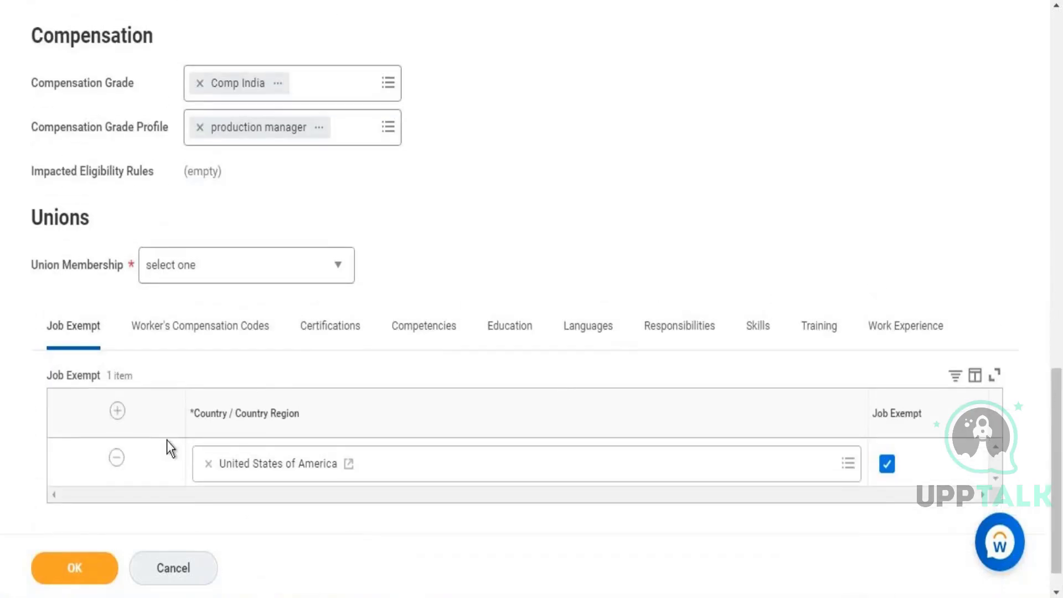
left_click(180, 330)
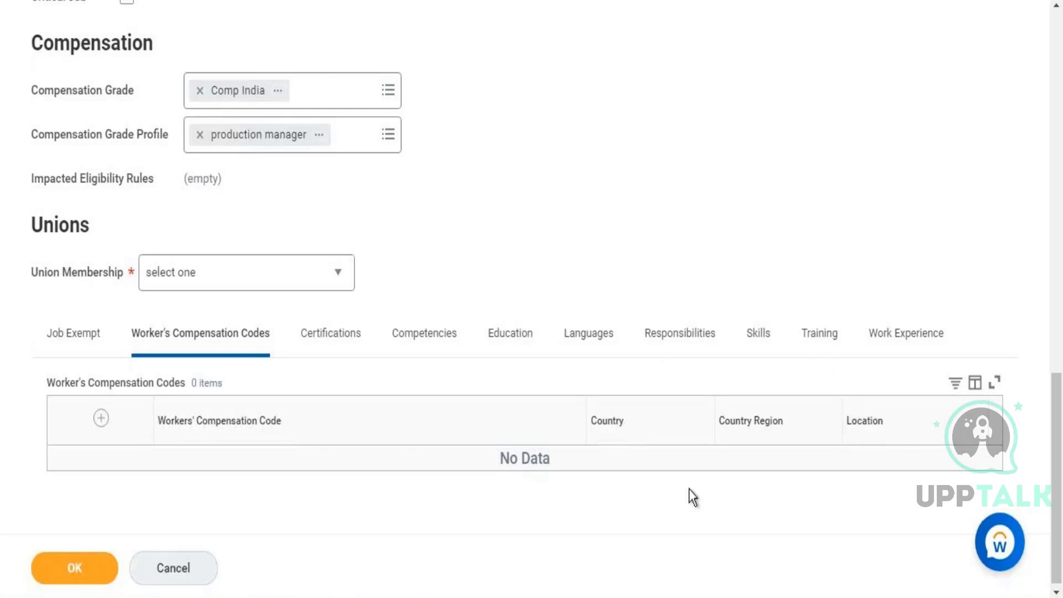
- Set Union Membership to Not Allowed after briefly selecting Required
left_click_drag(1058, 449, 1056, 473)
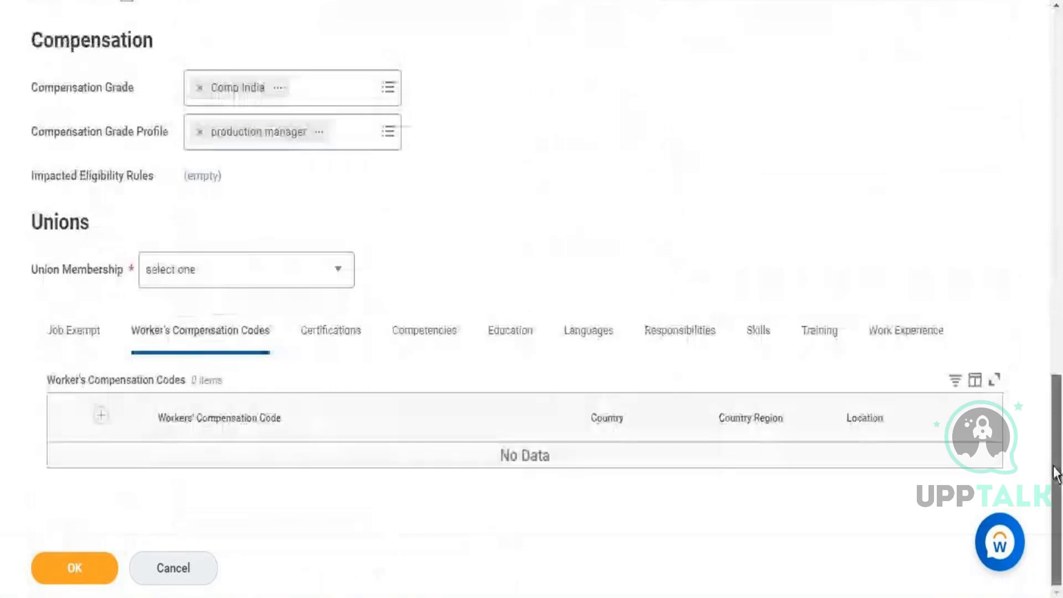
left_click(280, 281)
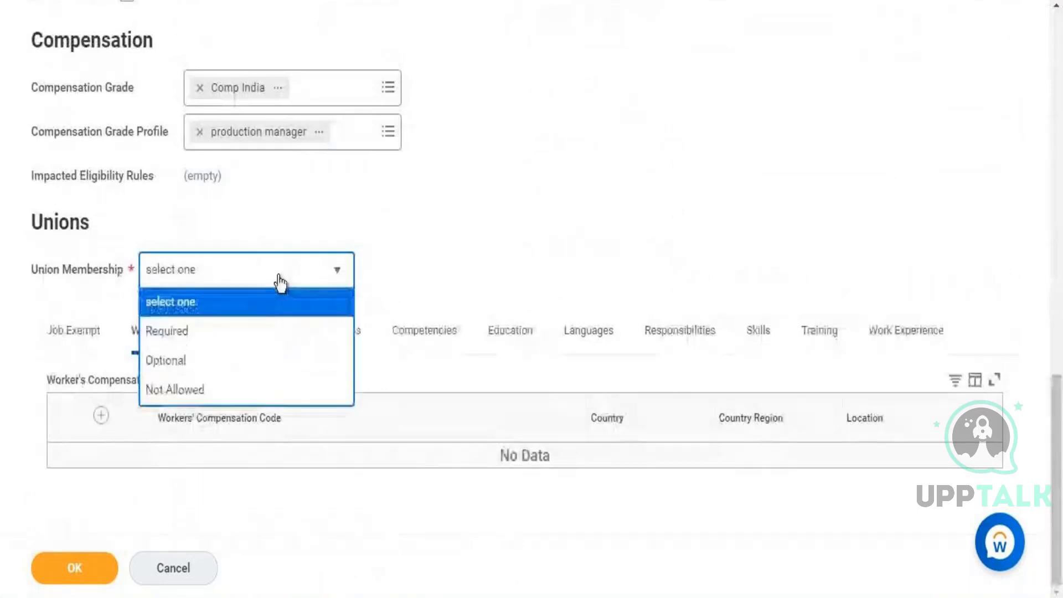
left_click(281, 341)
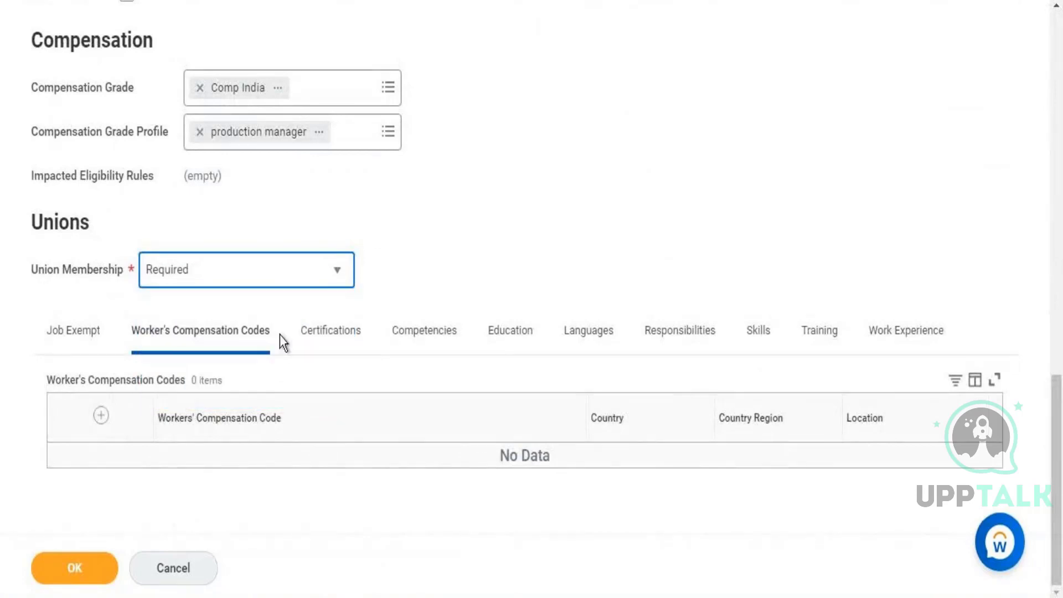
left_click(281, 285)
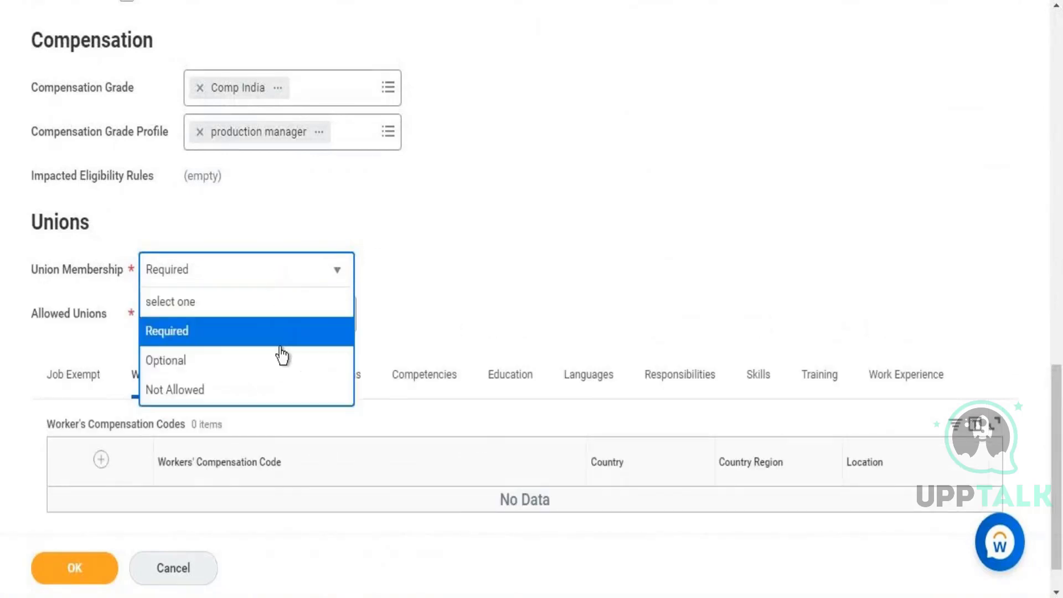
left_click(268, 397)
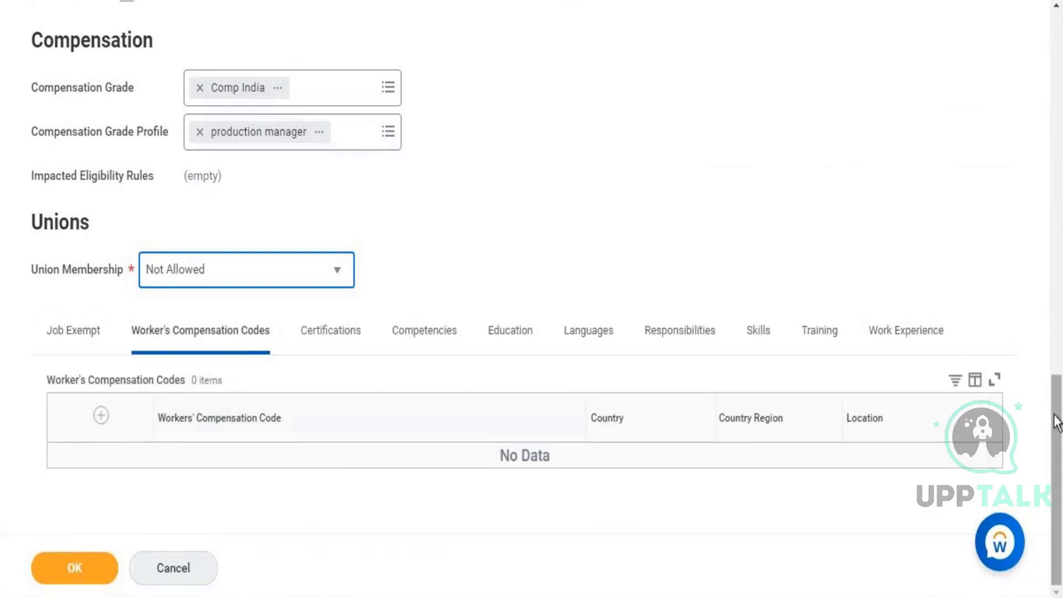
- Return to the top of the form and click into the job profile summary area
scroll(1058, 332, "up", 1)
left_click_drag(1058, 313, 1057, 33)
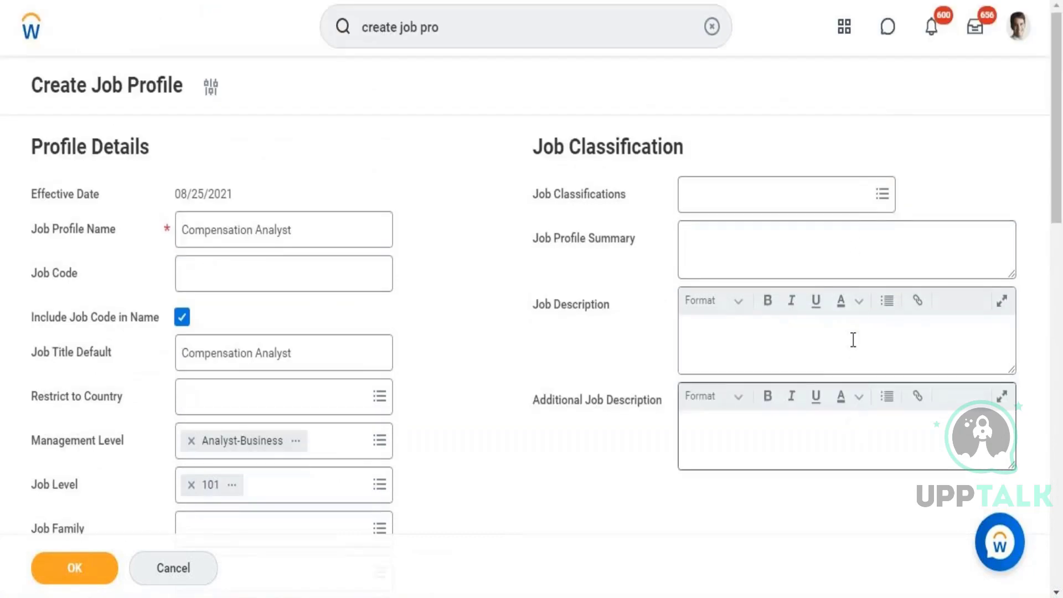
left_click(855, 246)
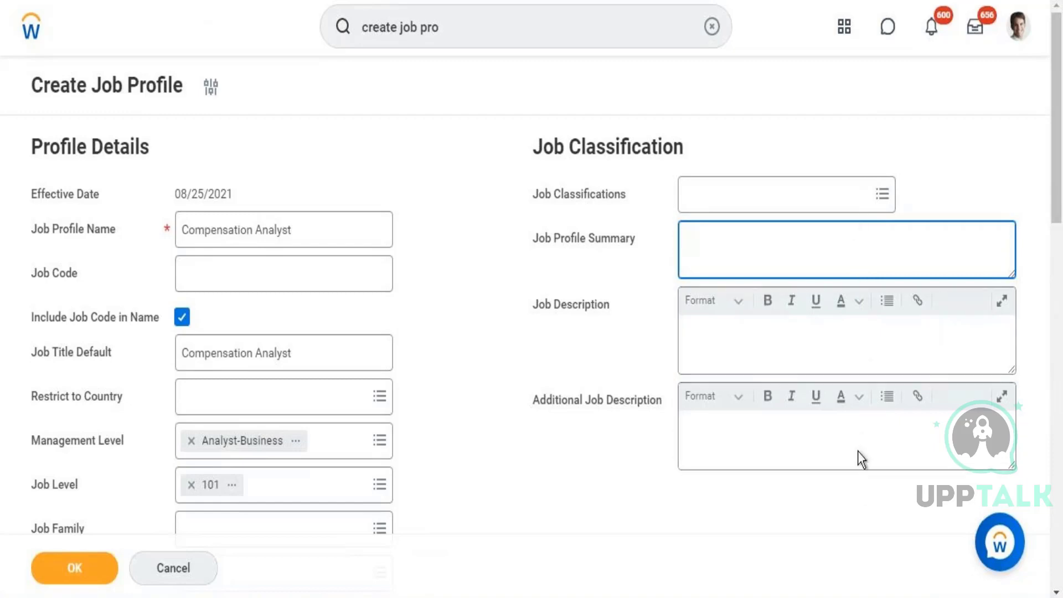
left_click(858, 392)
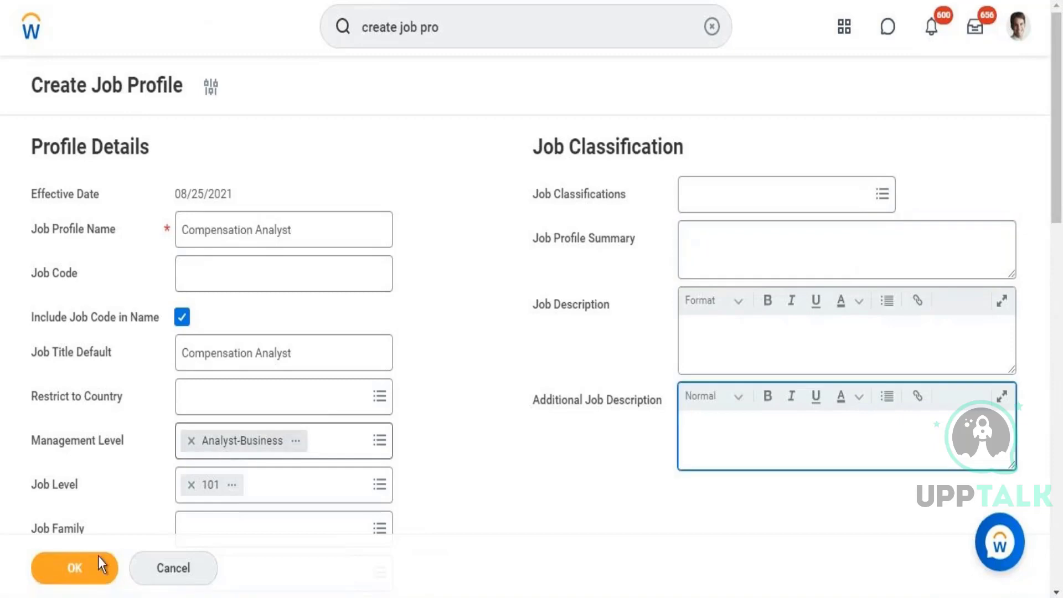
left_click(84, 568)
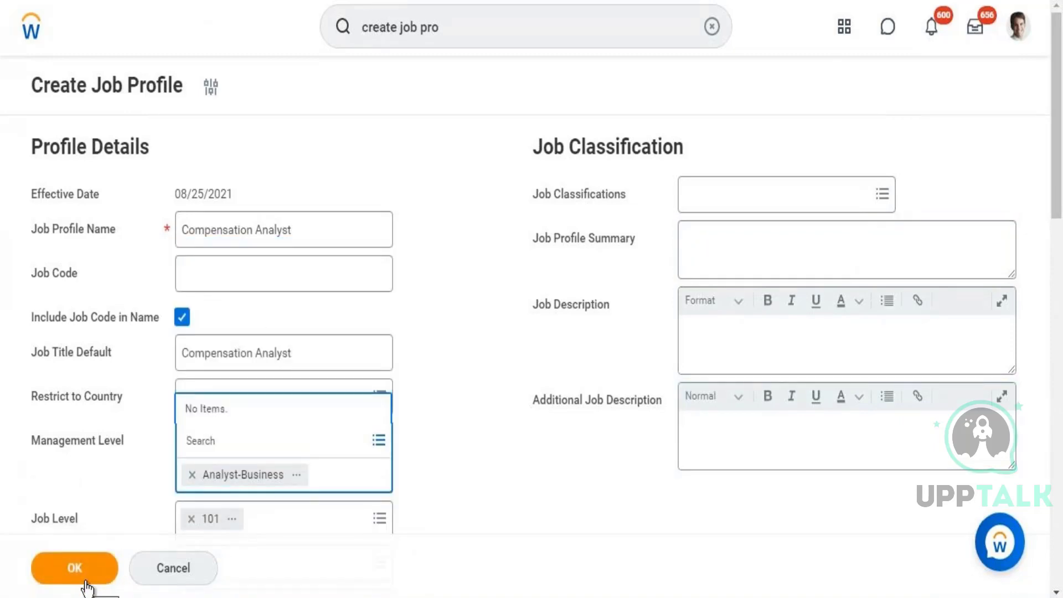
left_click(86, 580)
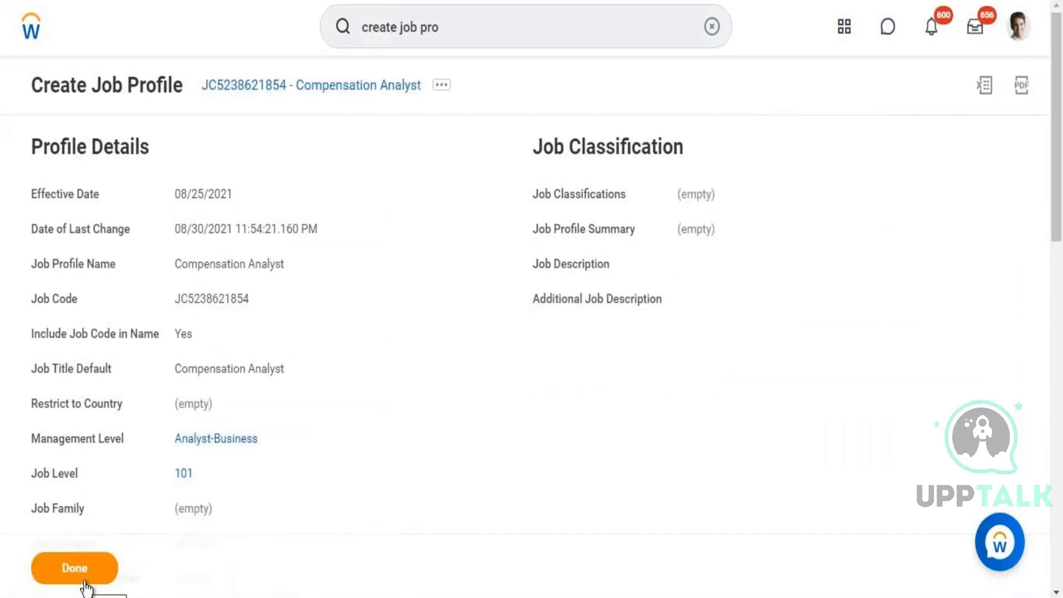
left_click_drag(177, 301, 247, 299)
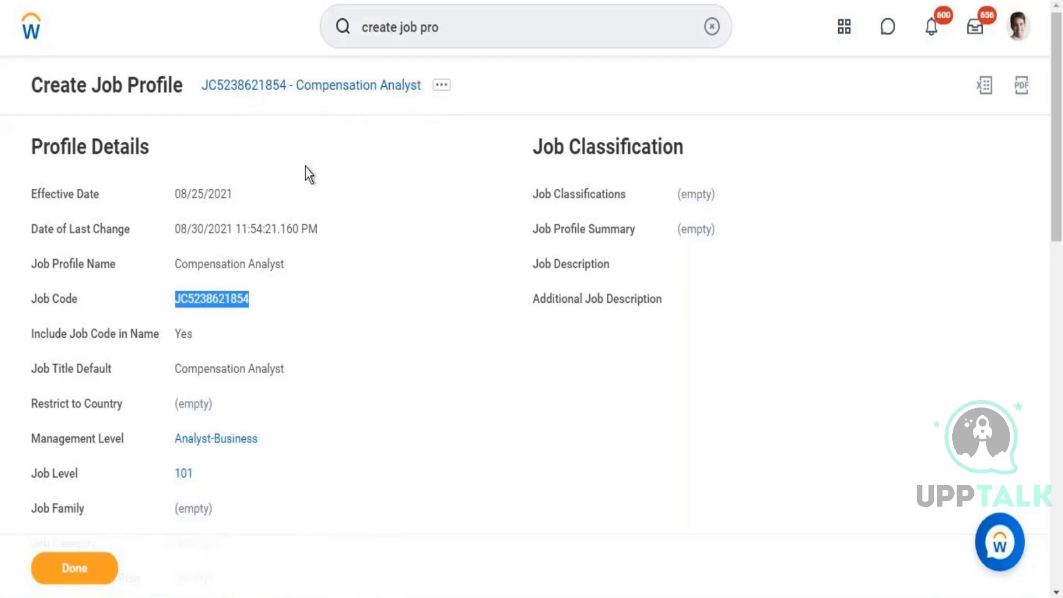
left_click(266, 427)
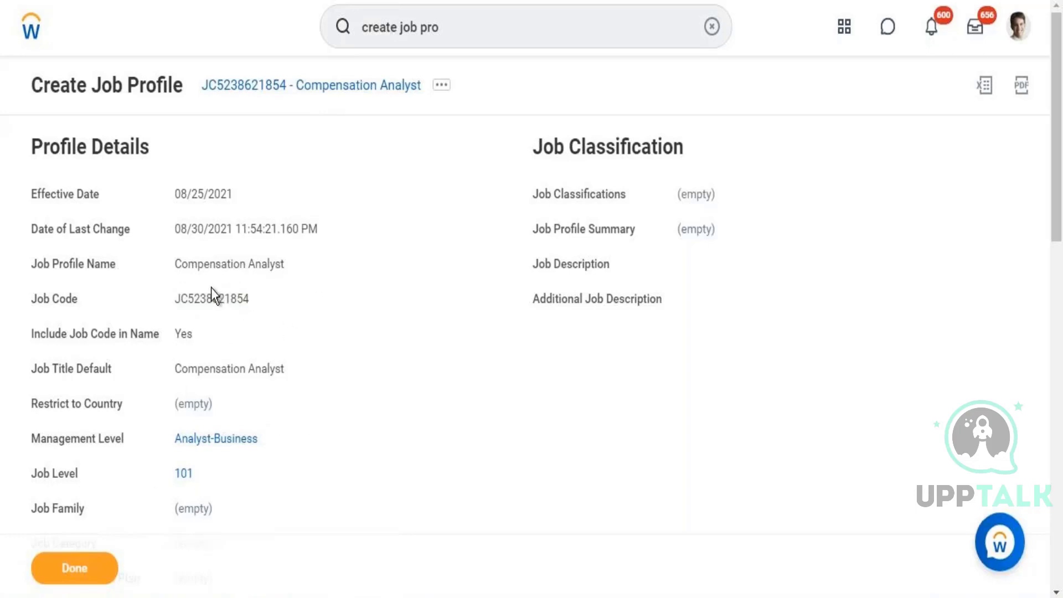
left_click_drag(172, 299, 252, 303)
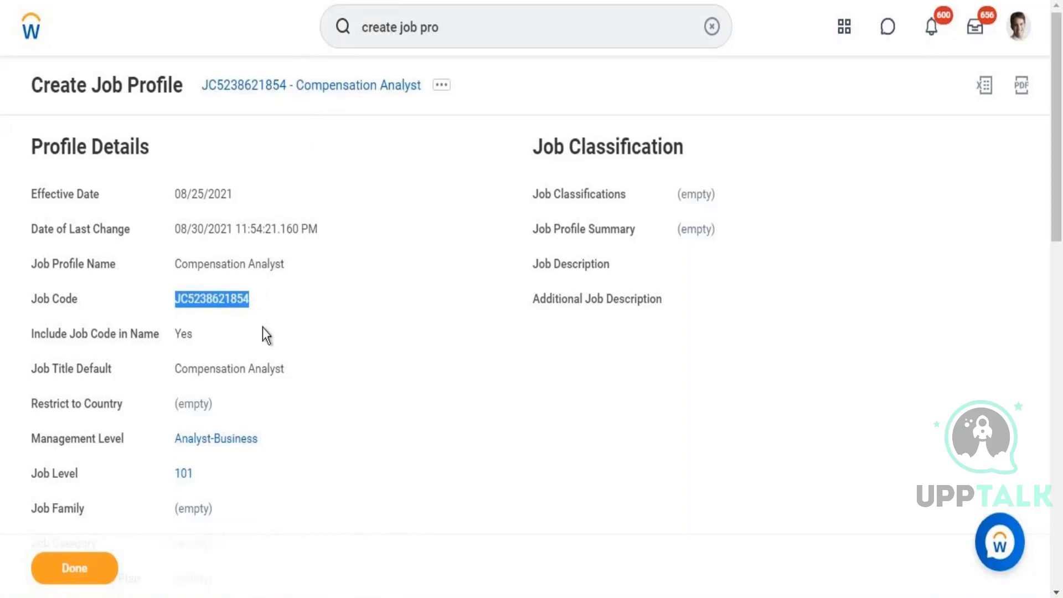
left_click(766, 290)
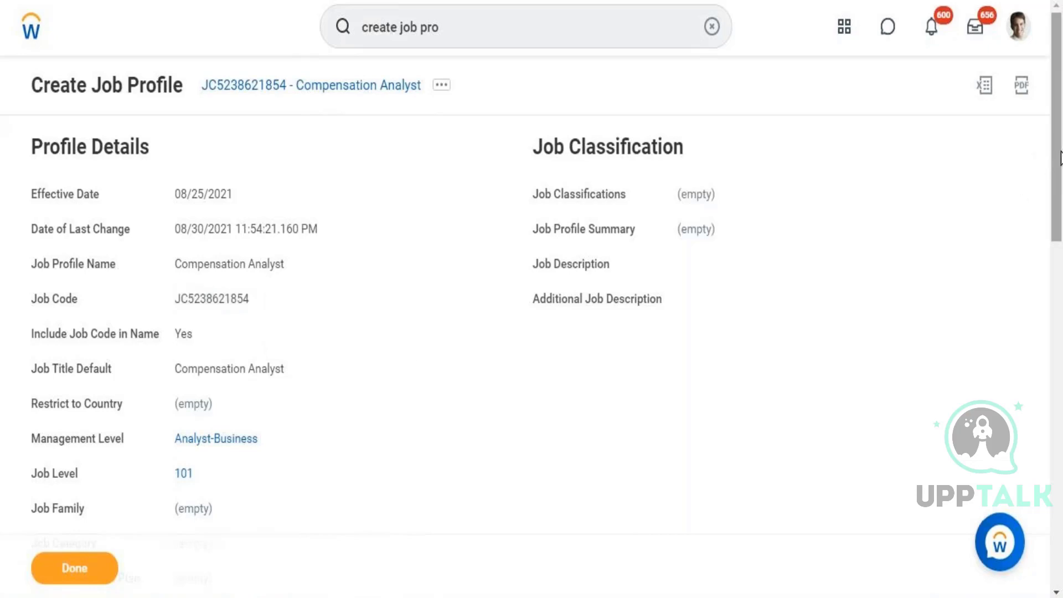
scroll(1054, 166, "down", 3)
scroll(1058, 221, "down", 3)
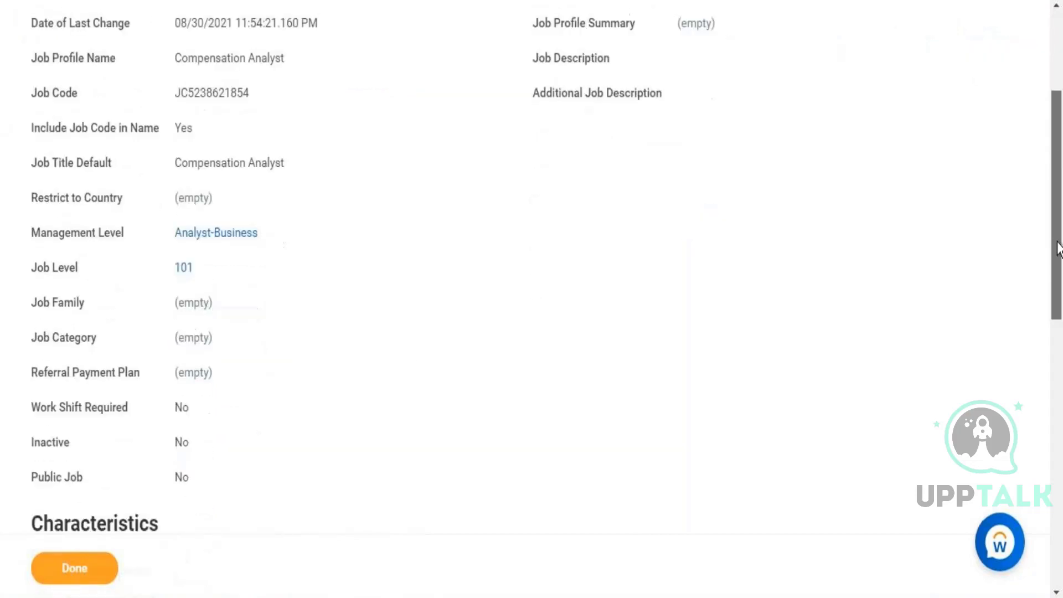
scroll(1051, 122, "up", 5)
scroll(1051, 183, "down", 2)
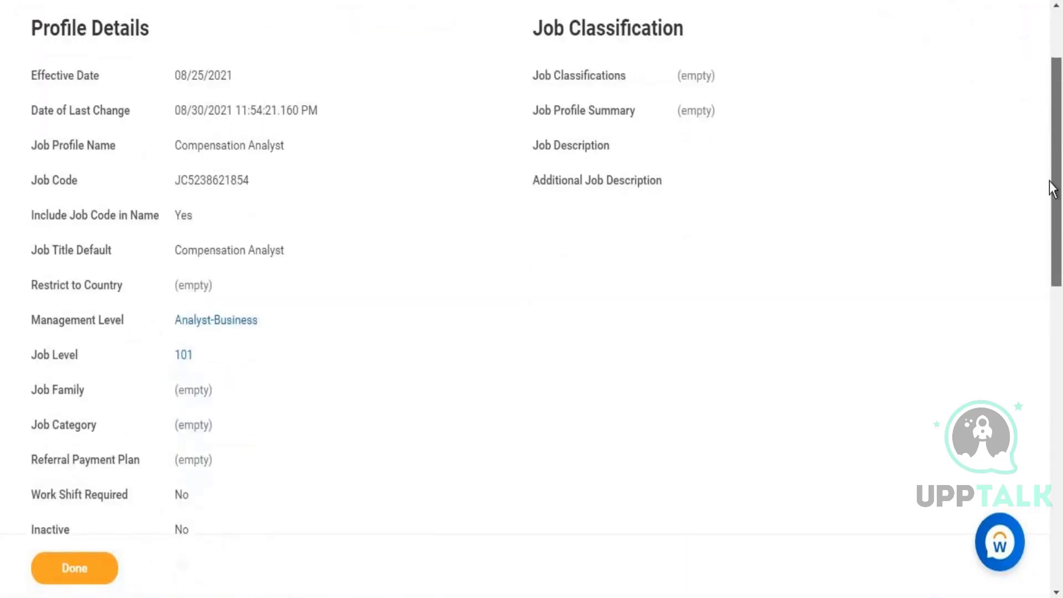
scroll(1047, 144, "up", 3)
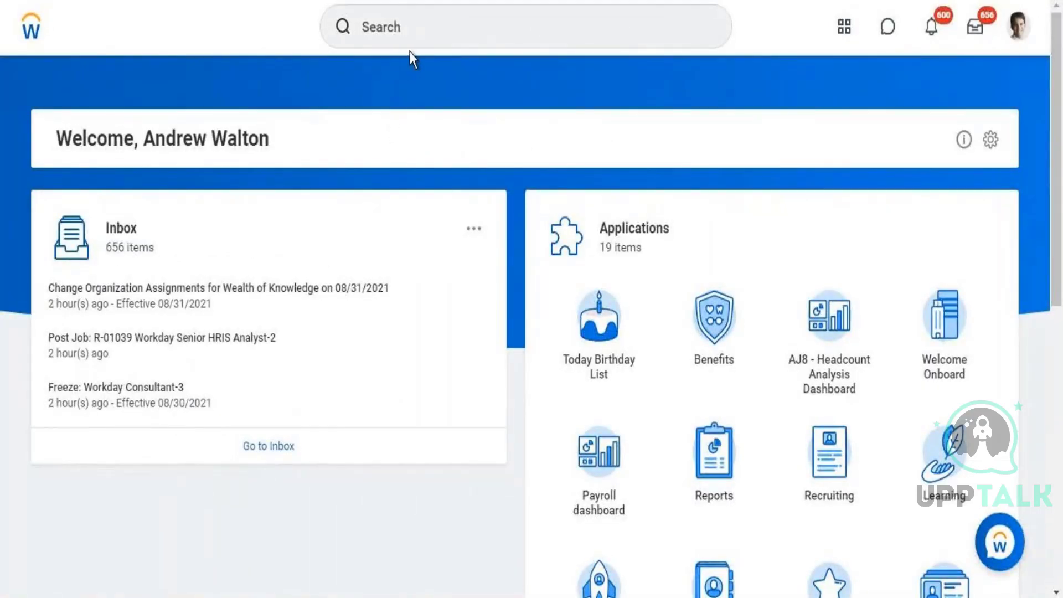
- Run a global search for 'create position'
left_click(405, 37)
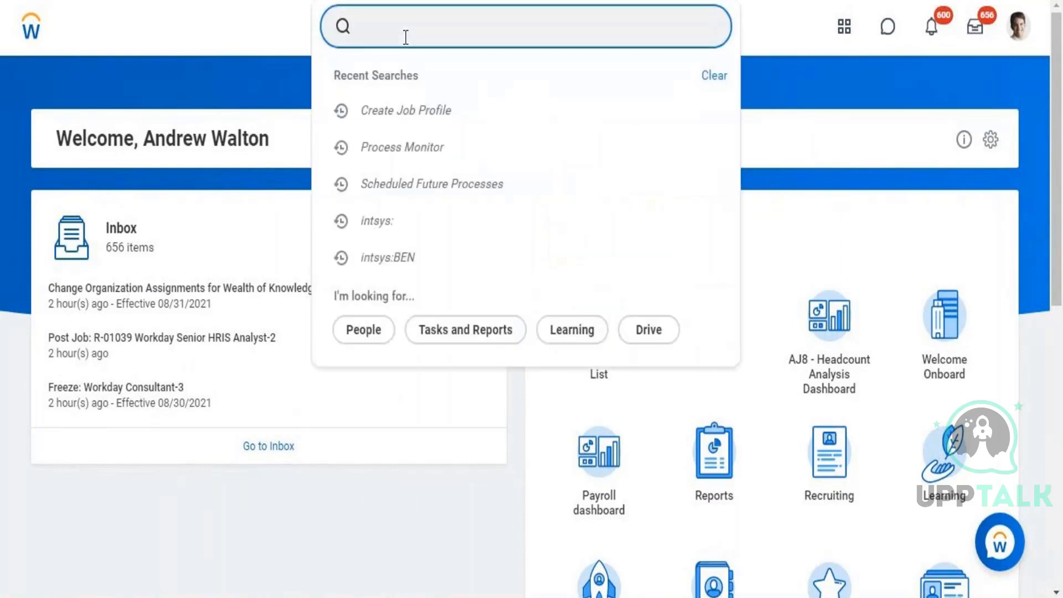
type("create position")
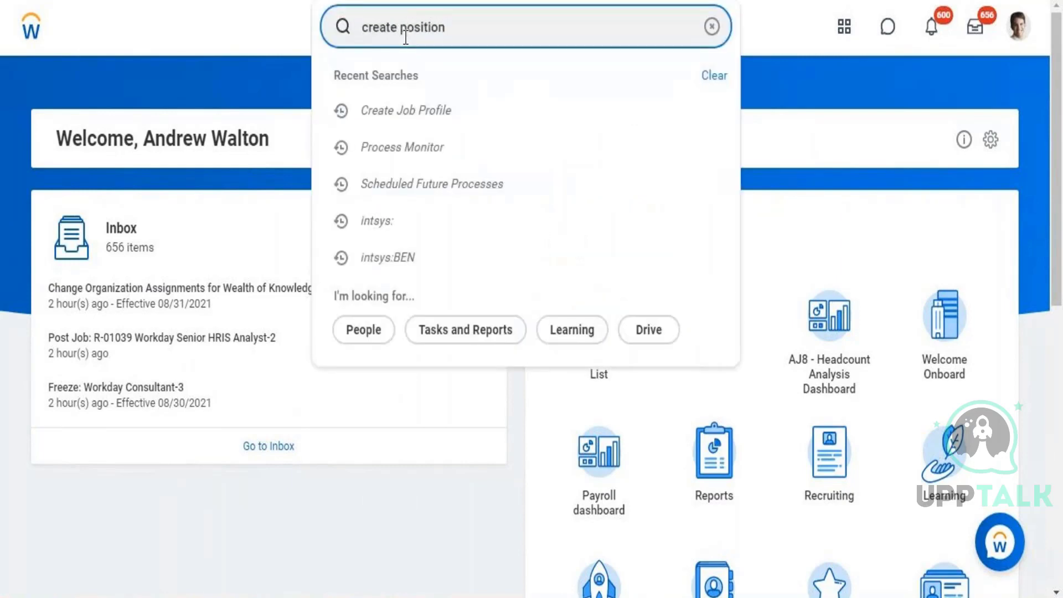
key("Return")
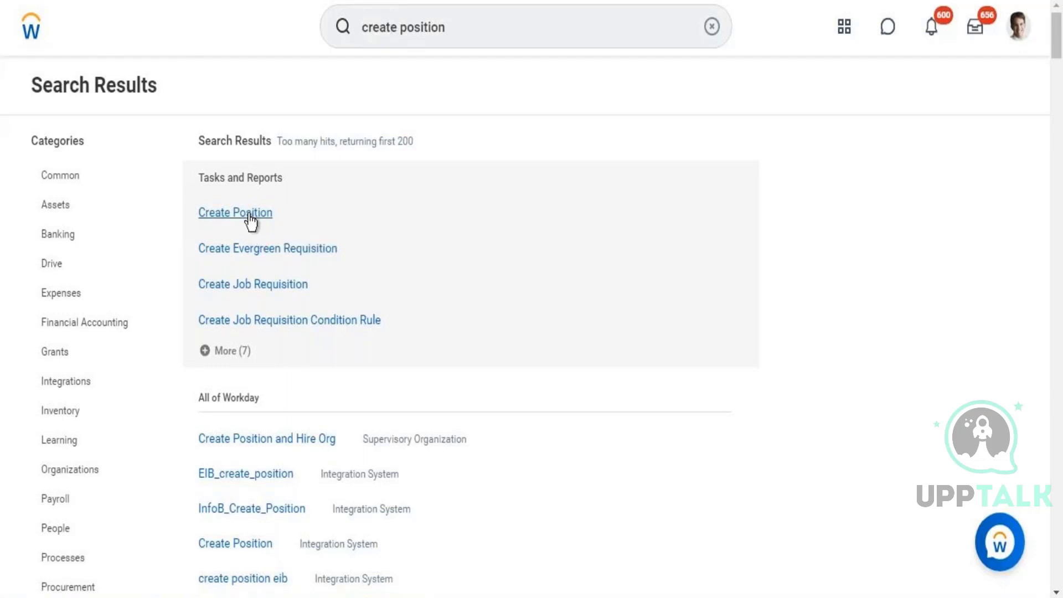
- Start Create Position for the Workday HR Information Systems supervisory organization
left_click(248, 204)
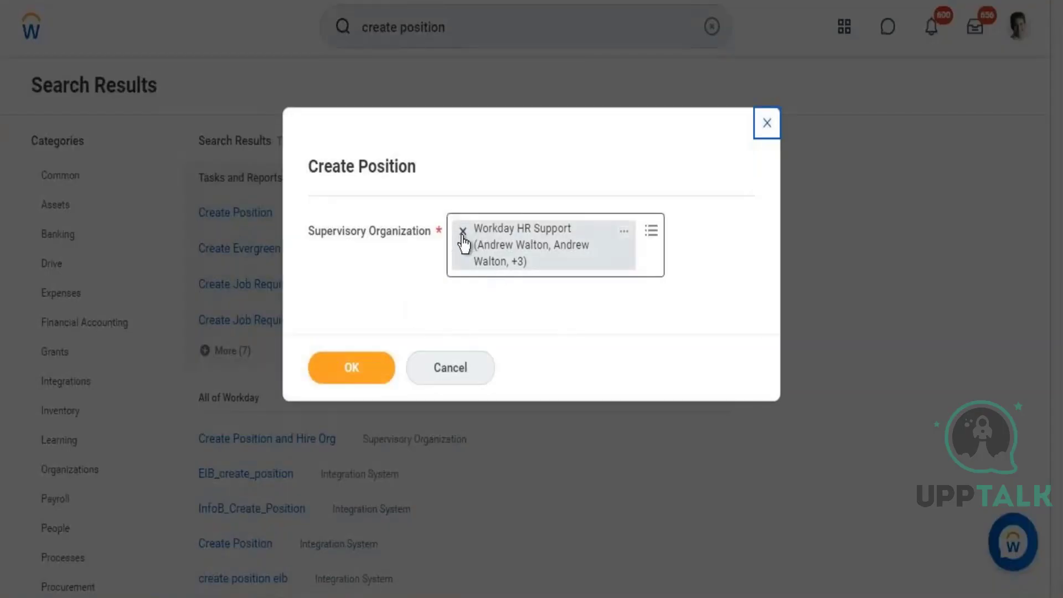
left_click(462, 233)
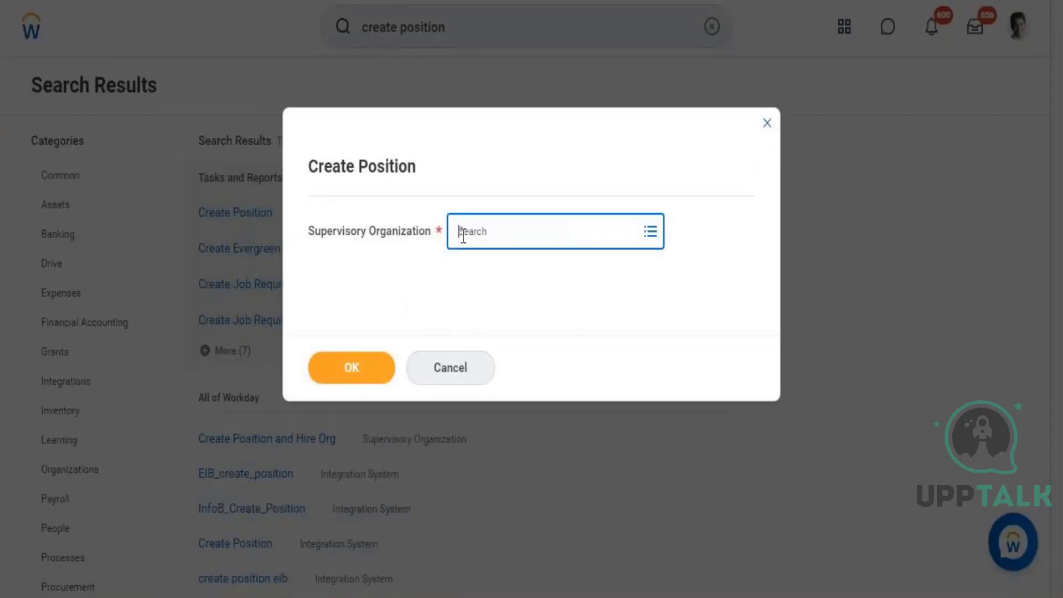
type("Workdayh")
key("BackSpace")
type("HR")
key("Return")
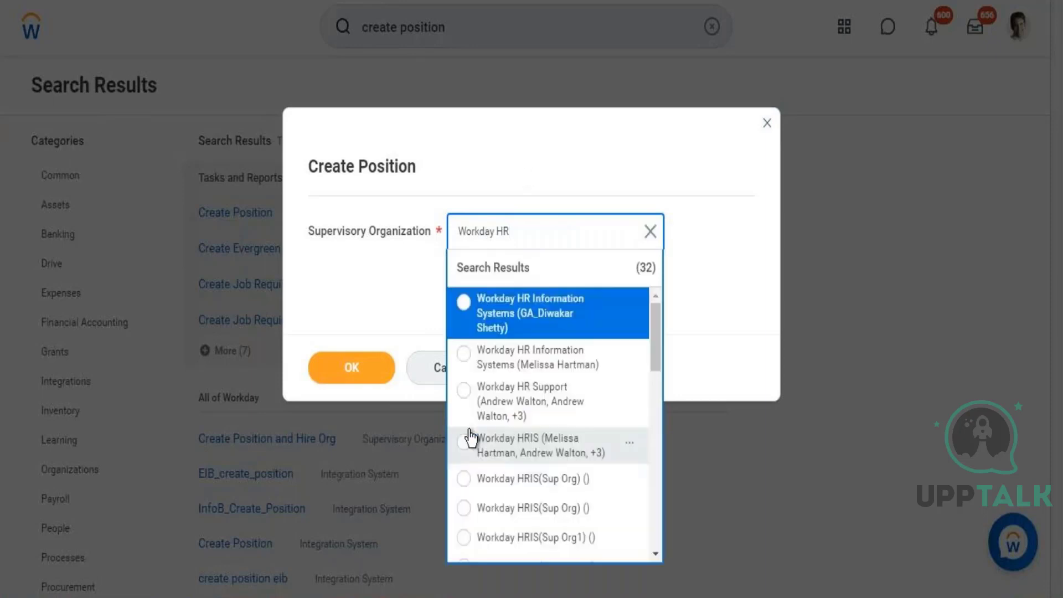
left_click(517, 362)
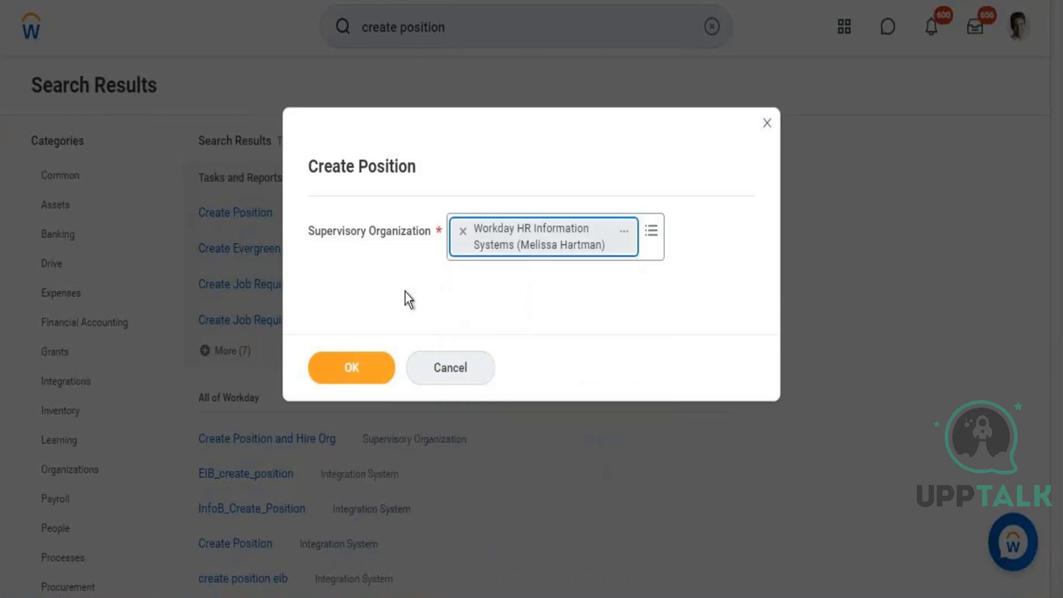
left_click(351, 382)
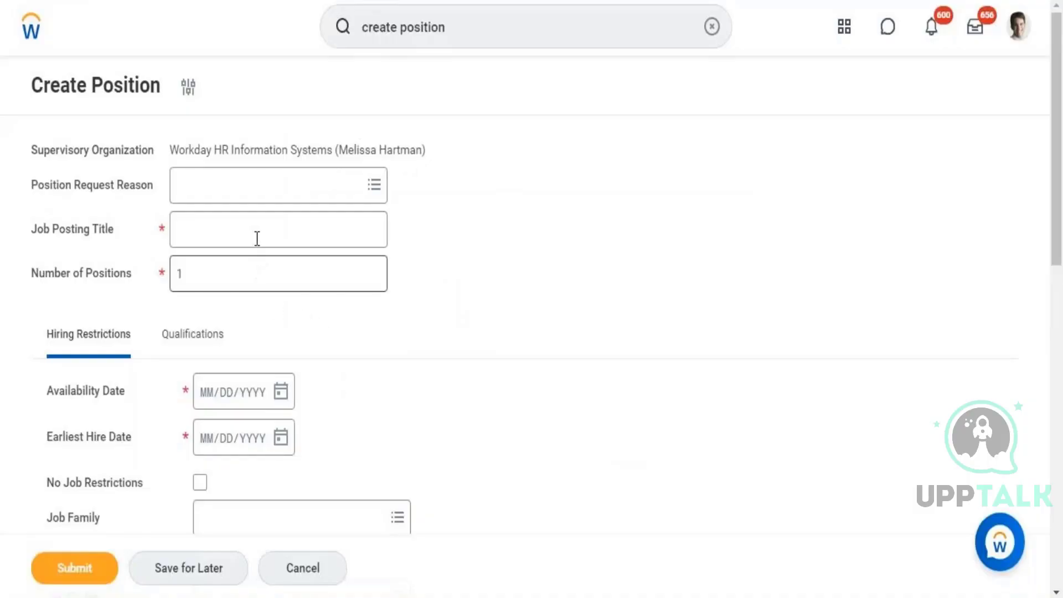
- Enter job posting title 'Compensation Specialist' and set the reason to Position Request > KONE - New Position
left_click(187, 235)
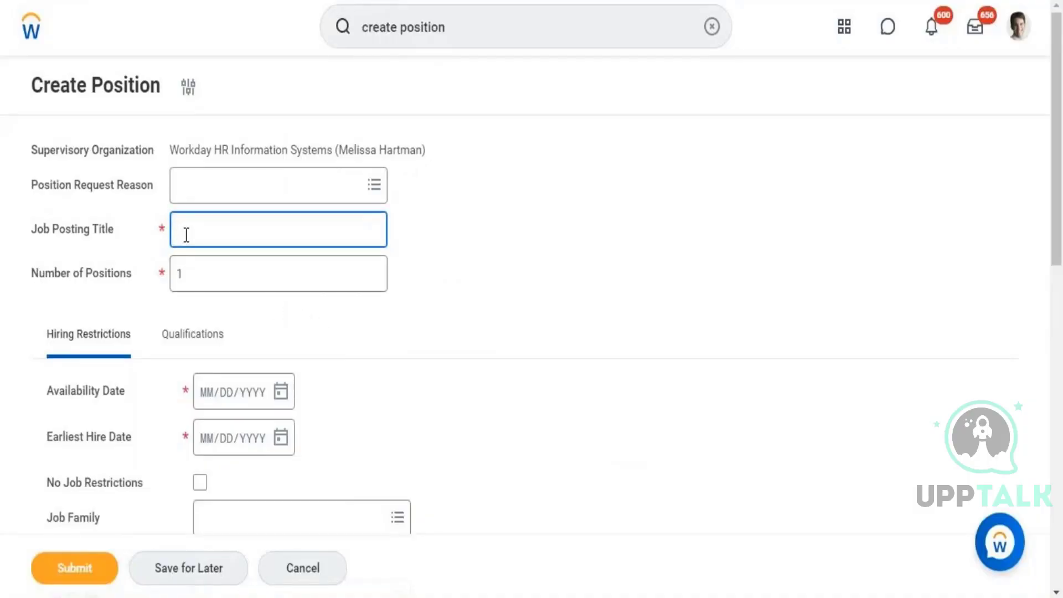
type("Compensation Specialist")
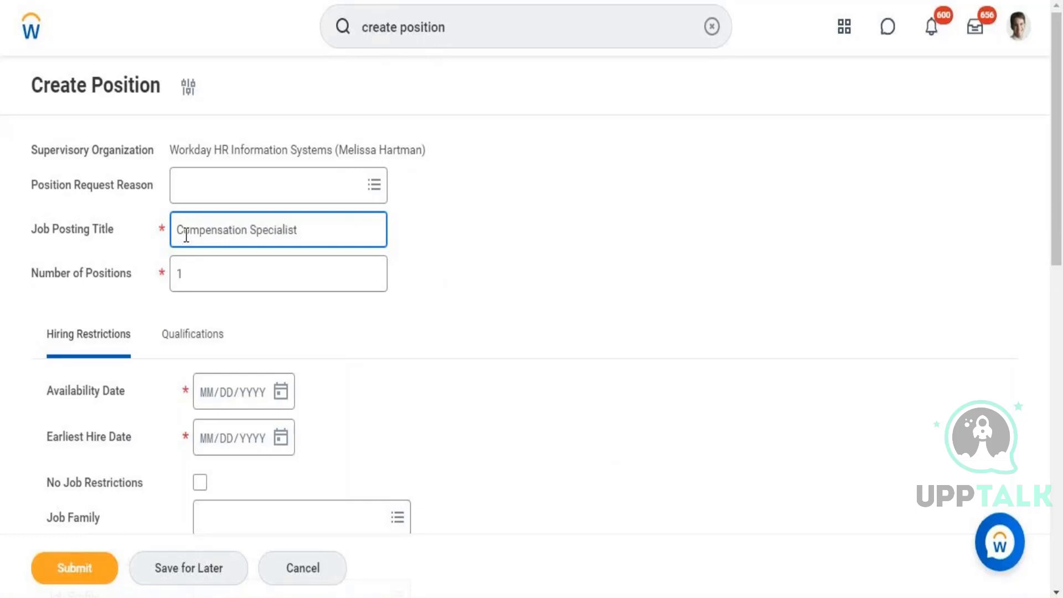
left_click(284, 190)
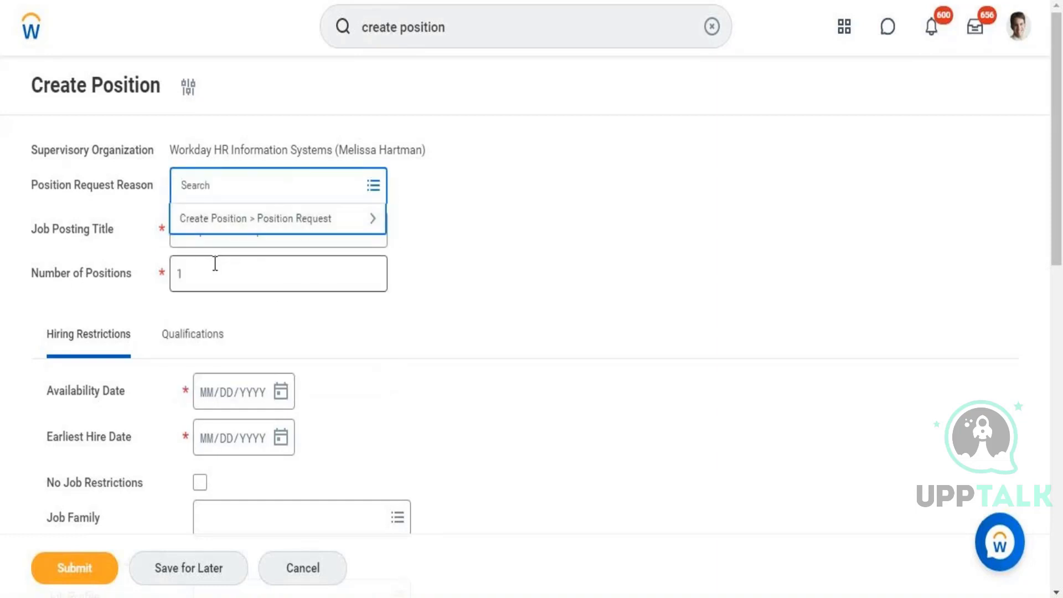
left_click(337, 219)
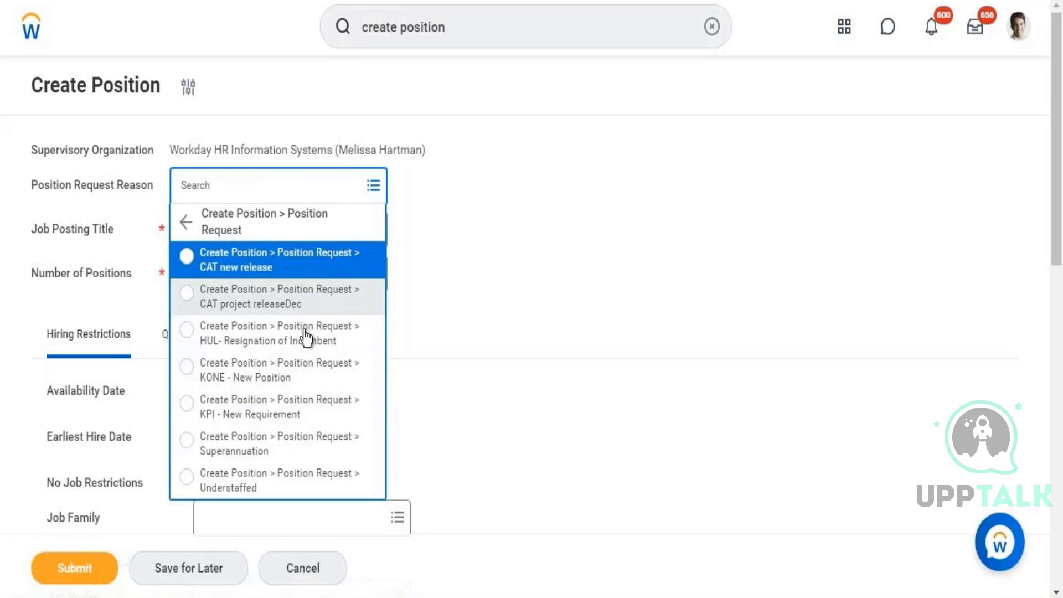
left_click(271, 367)
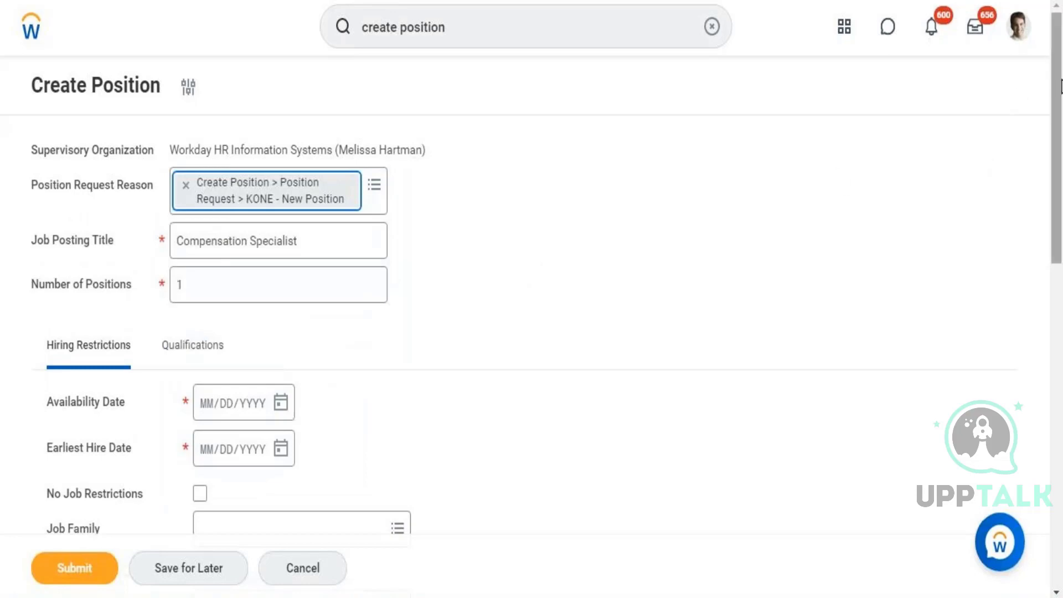
left_click_drag(1057, 89, 1058, 163)
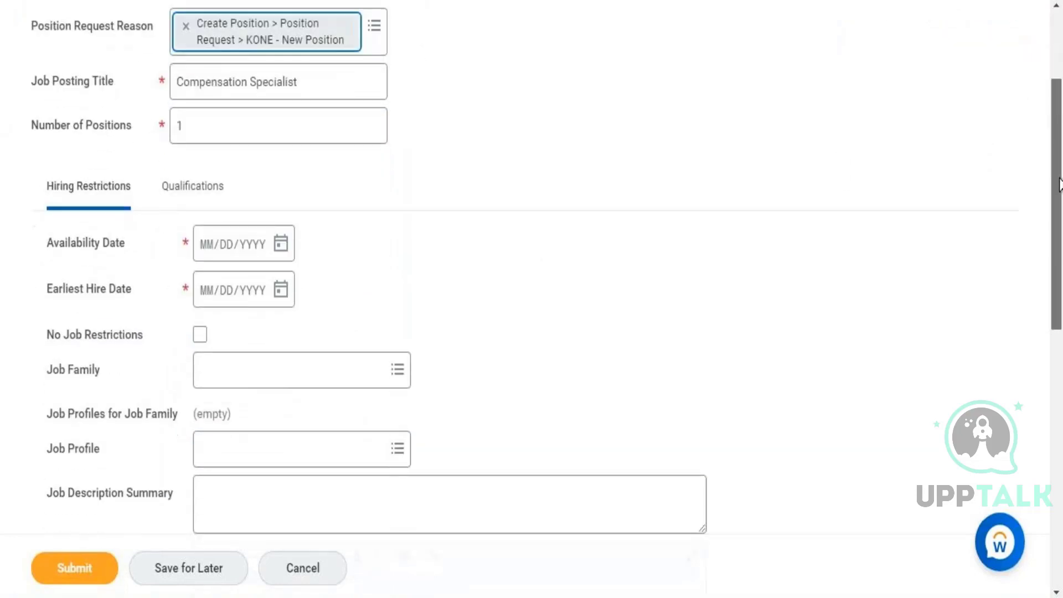
scroll(602, 287, "down", 1)
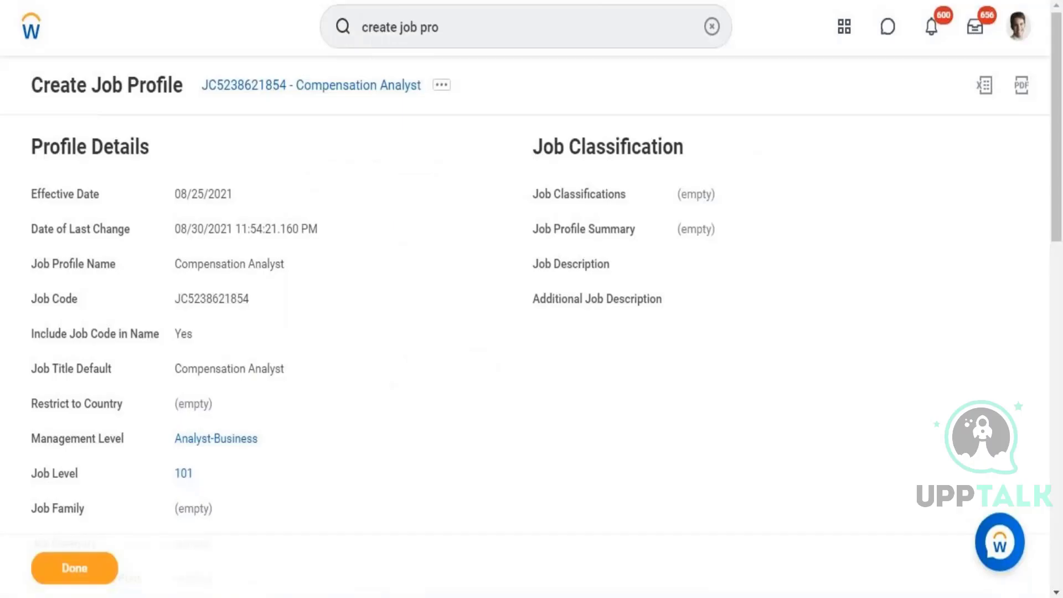
- Copy the Compensation Analyst profile name and paste it to set the position's Job Profile
right_click(359, 99)
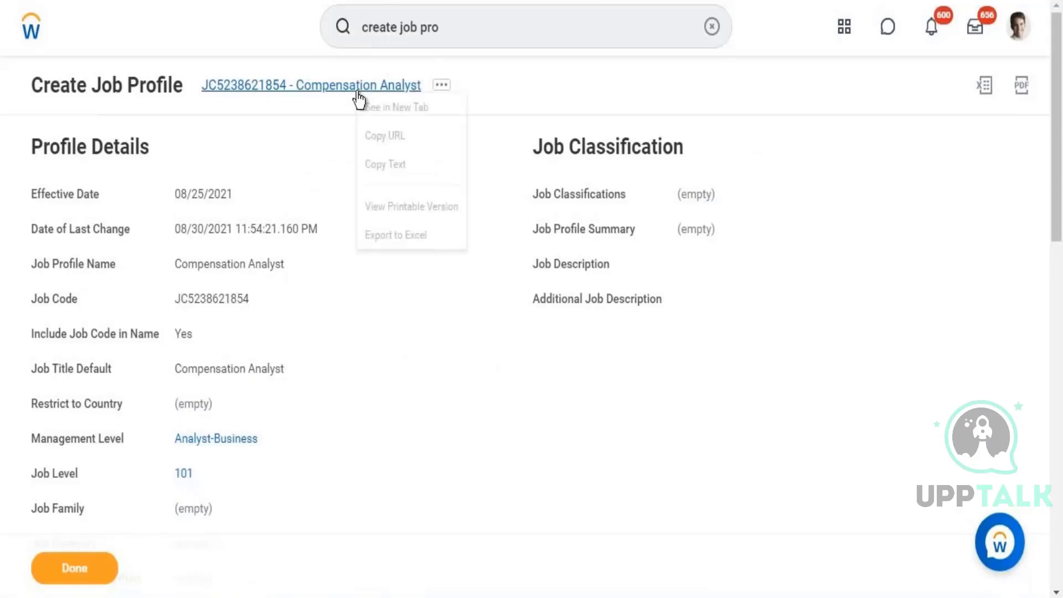
left_click(384, 166)
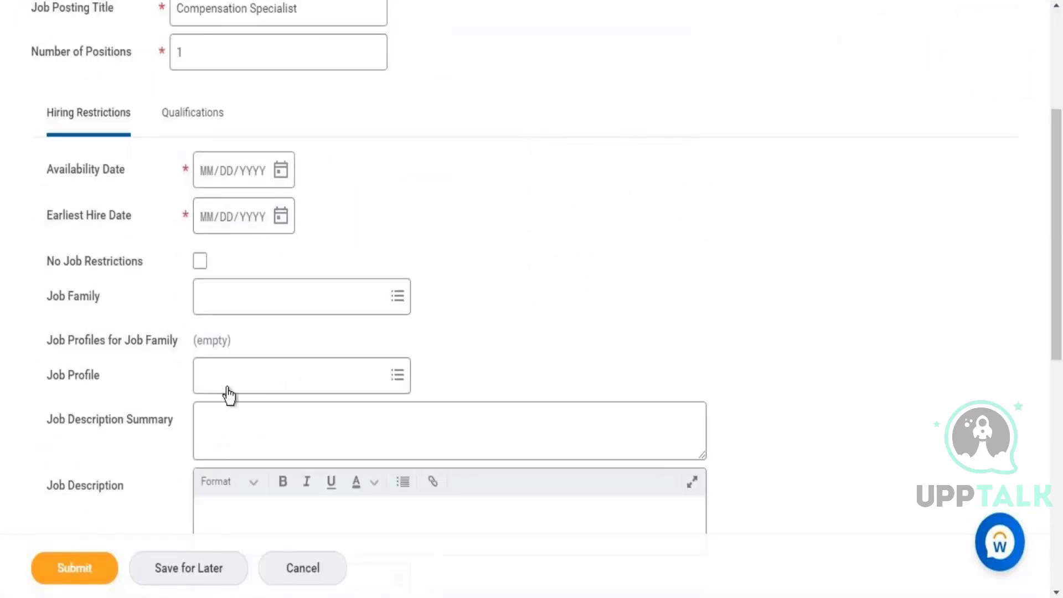
left_click(228, 376)
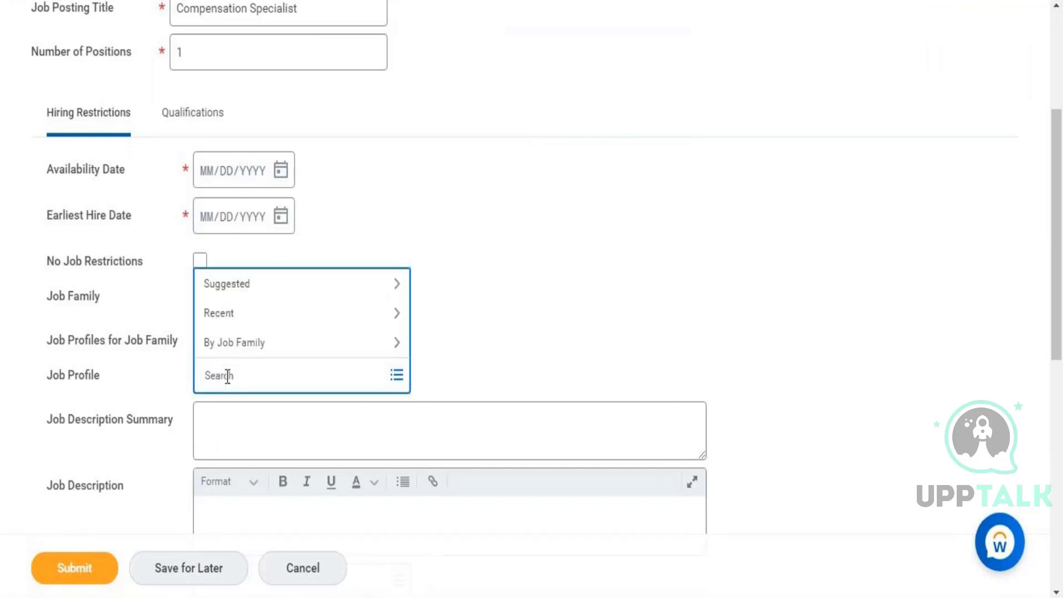
key("ctrl+v")
key("Return")
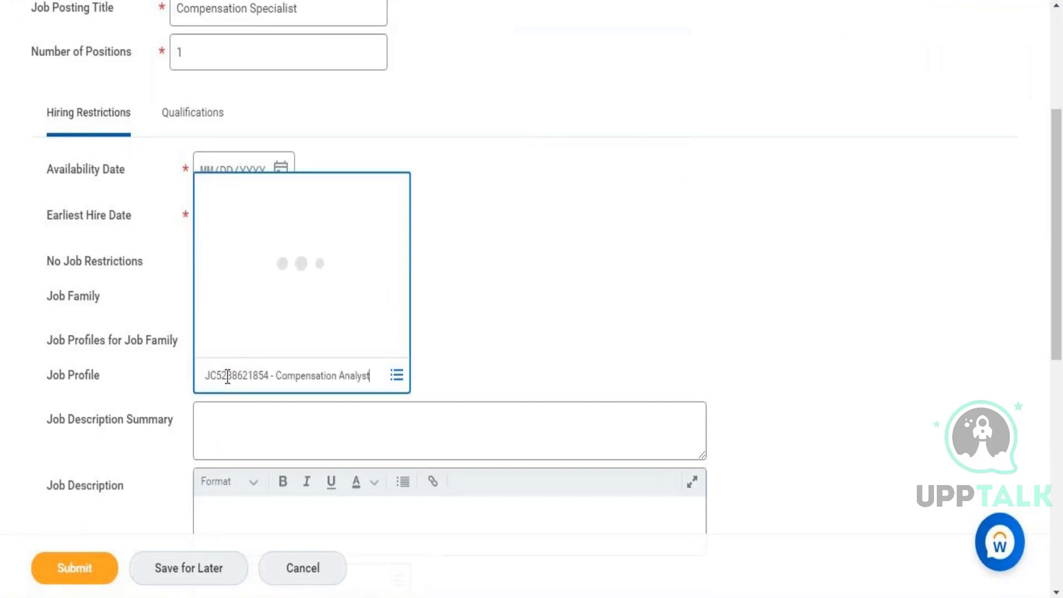
left_click(543, 309)
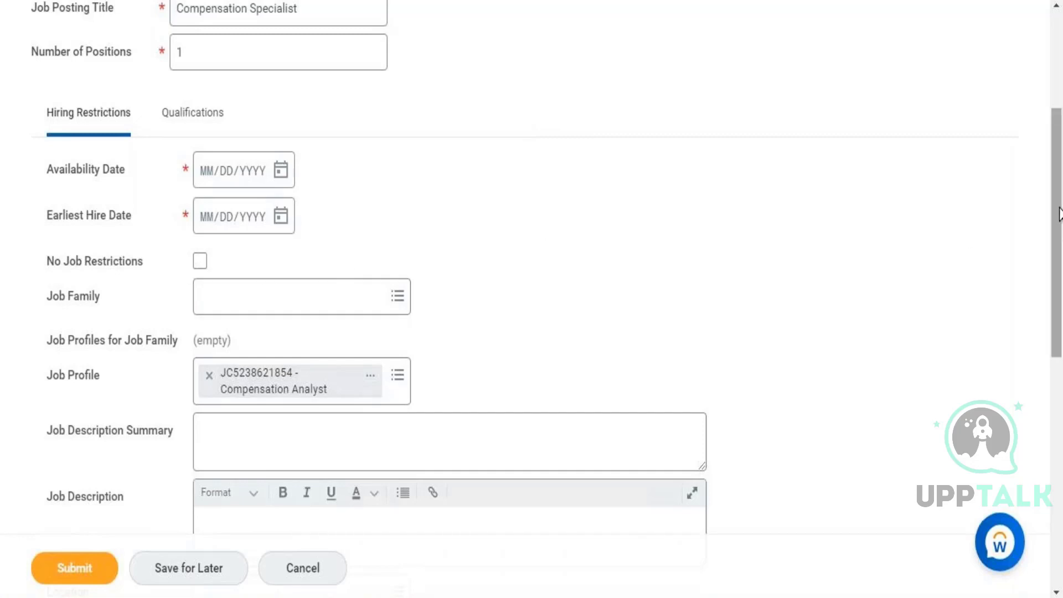
left_click_drag(1058, 238, 1057, 441)
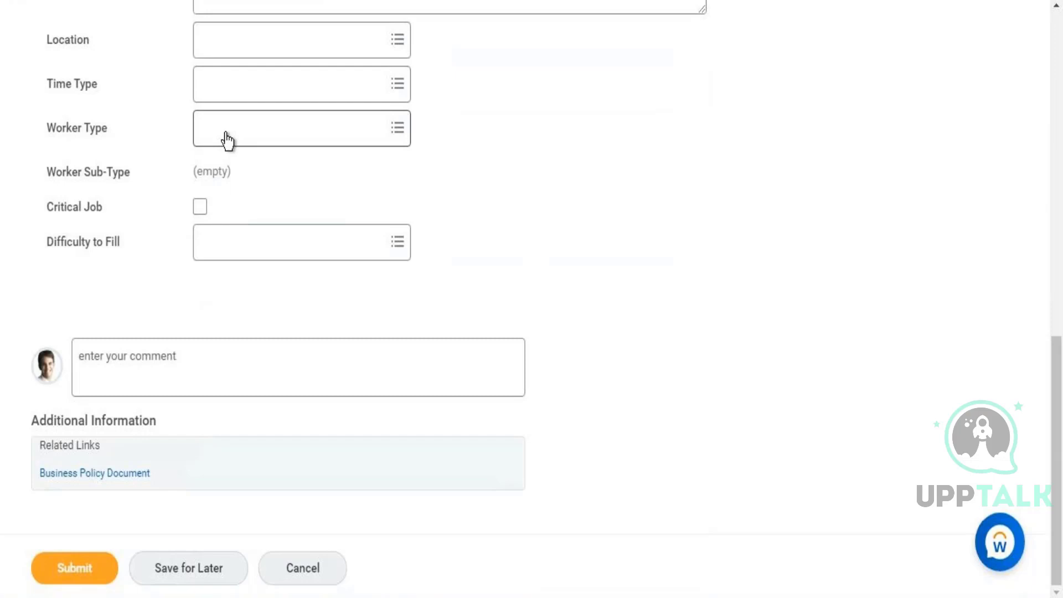
- Mark the position as a Critical Job, set Difficulty to Fill to Very Difficult, and submit
left_click(199, 208)
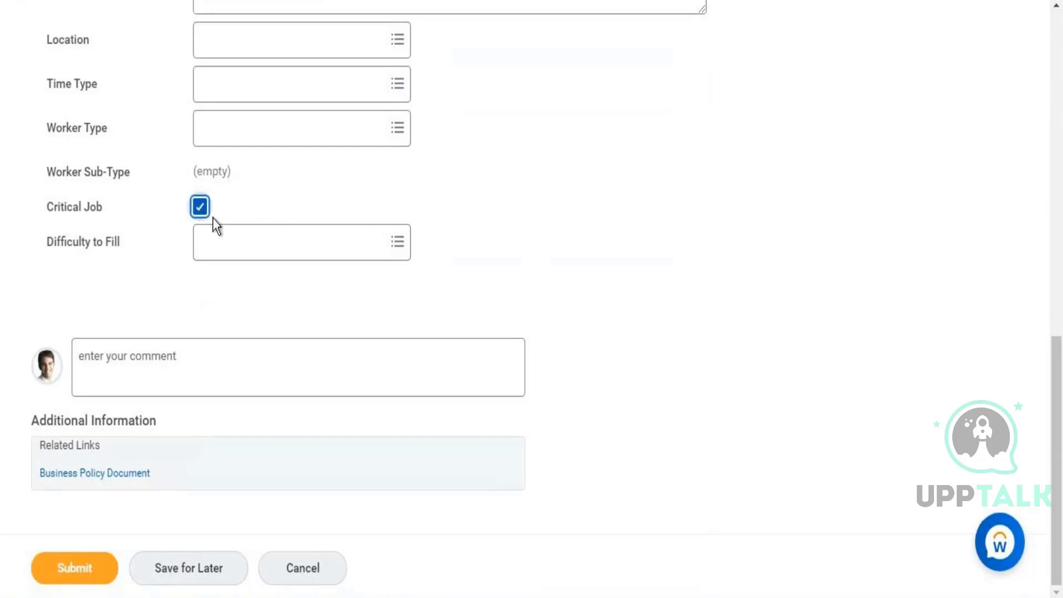
left_click(236, 248)
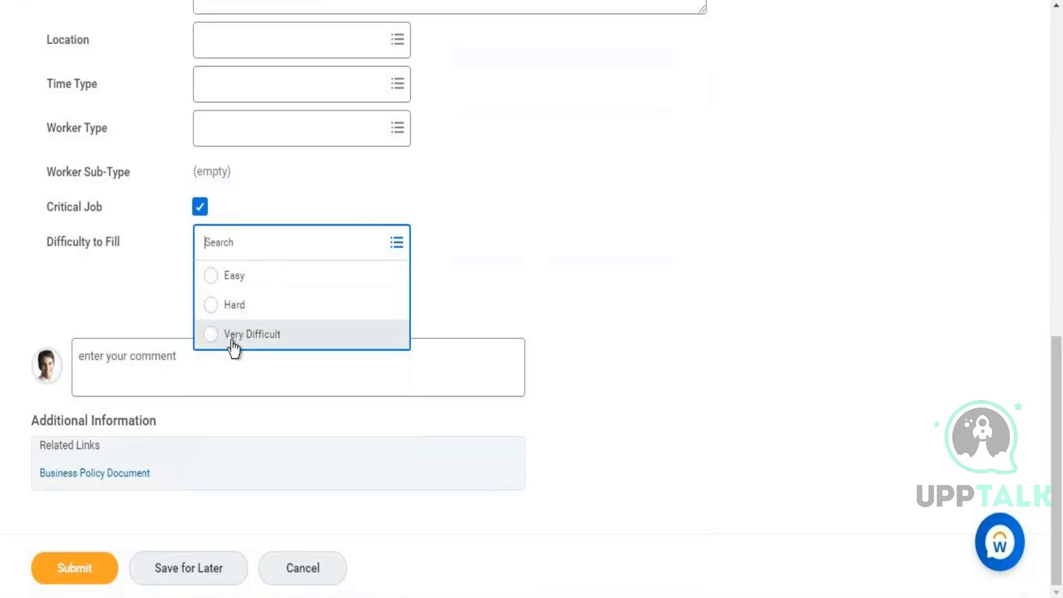
left_click(212, 335)
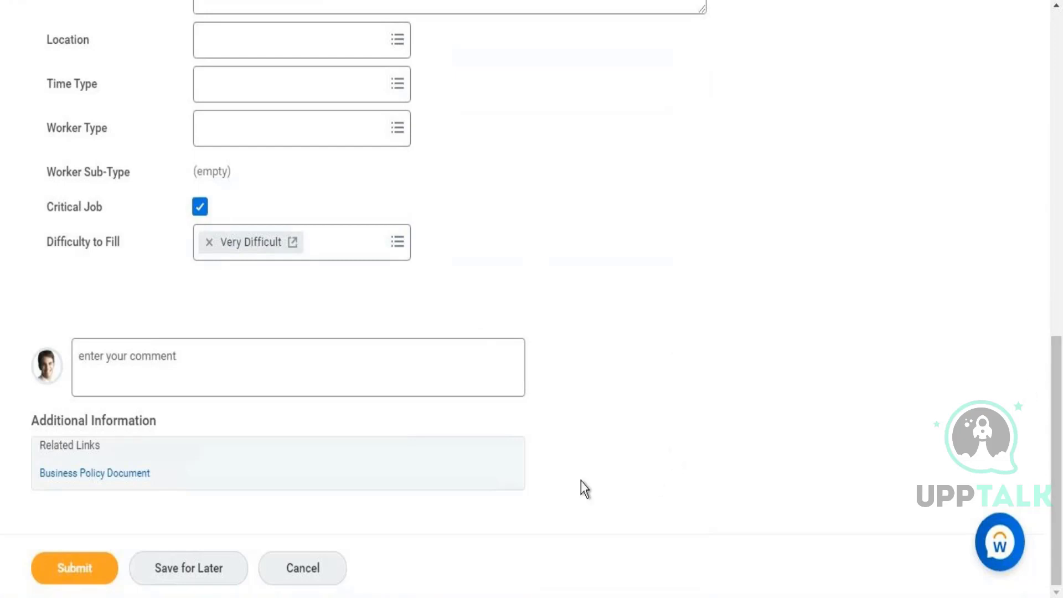
left_click(87, 571)
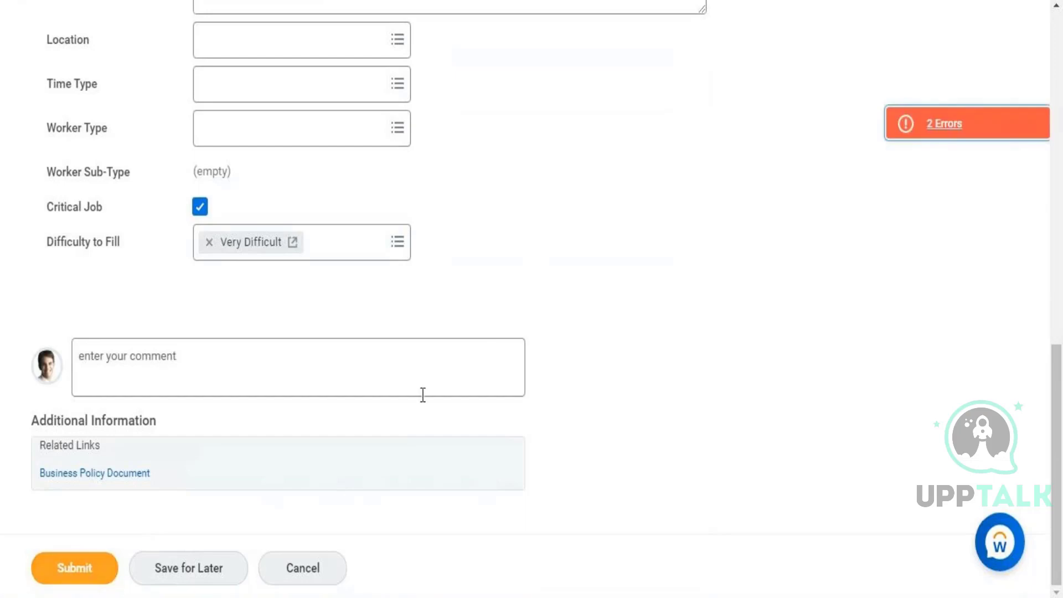
- Pick August 30, 2021 for both Availability Date and Earliest Hire Date, then submit the position
left_click_drag(1048, 466, 1048, 271)
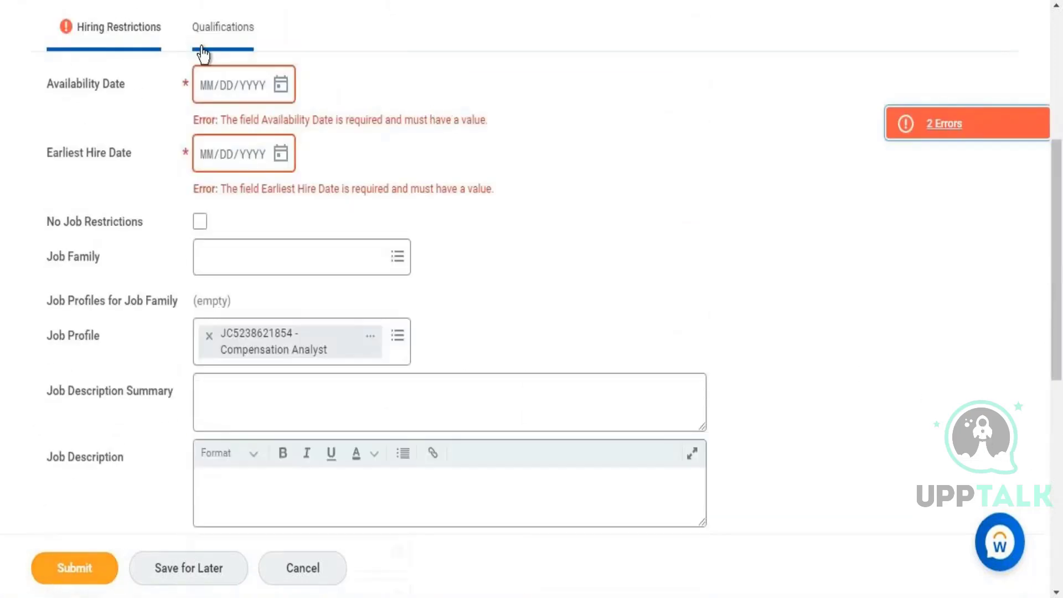
left_click(280, 87)
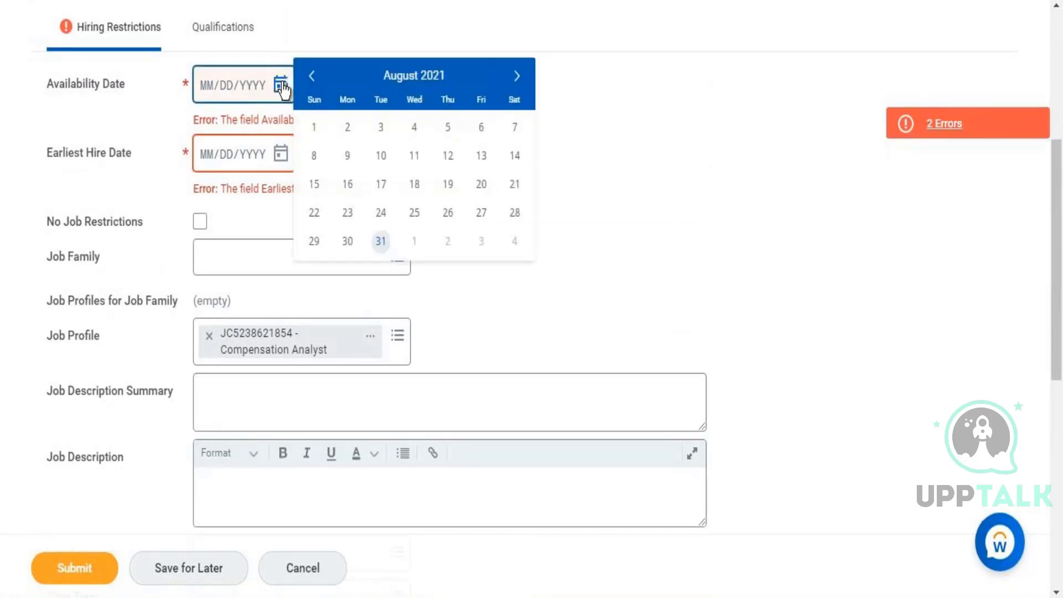
left_click(348, 242)
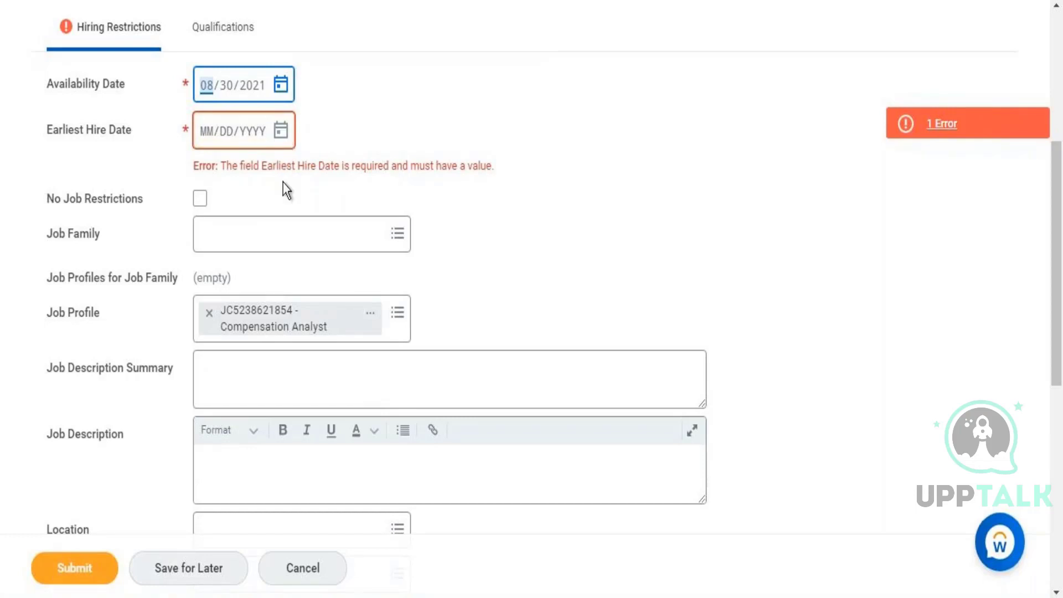
left_click(282, 132)
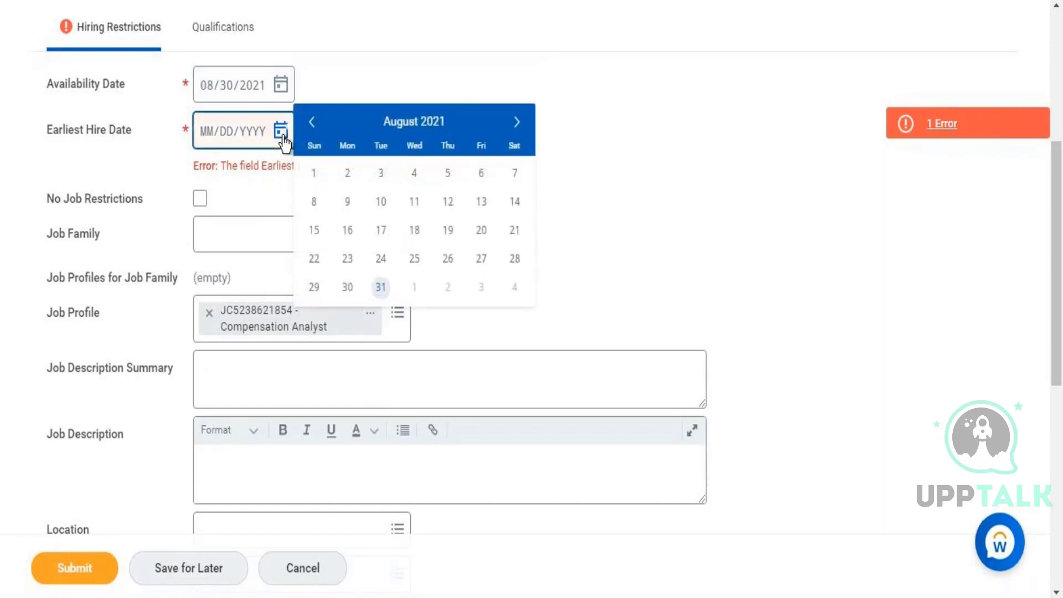
left_click(351, 289)
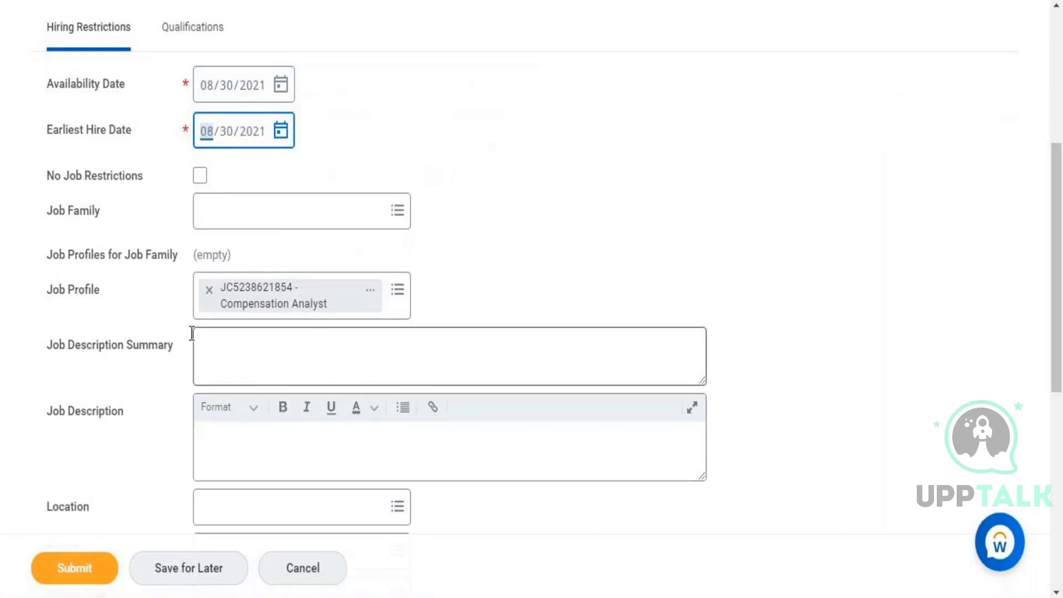
left_click(83, 569)
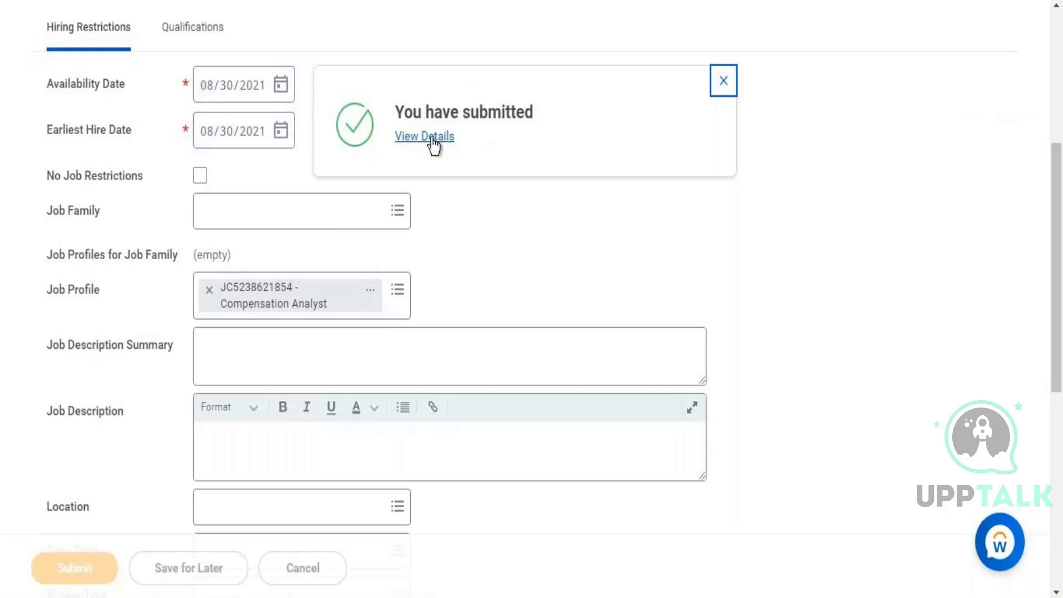
- From the new position's Details and Process section, open its Workday HR Information Systems supervisory organization
left_click(432, 138)
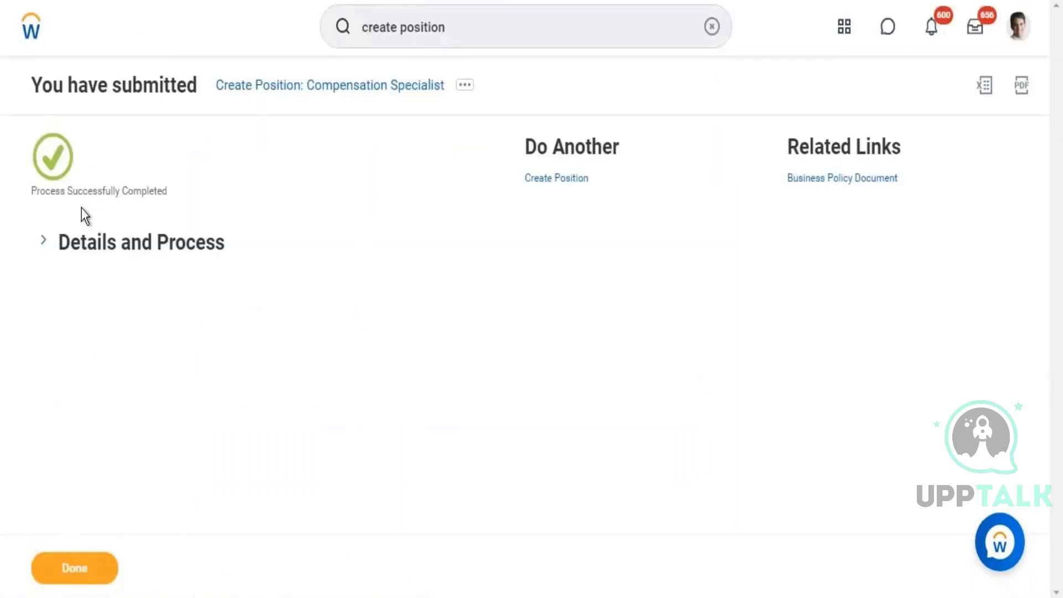
left_click(43, 241)
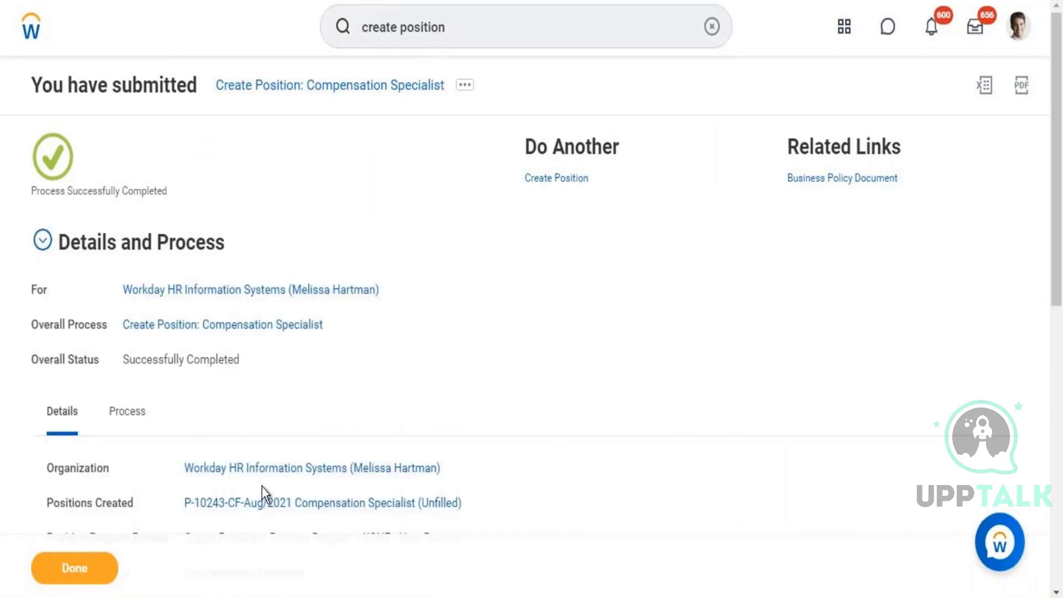
left_click(262, 470)
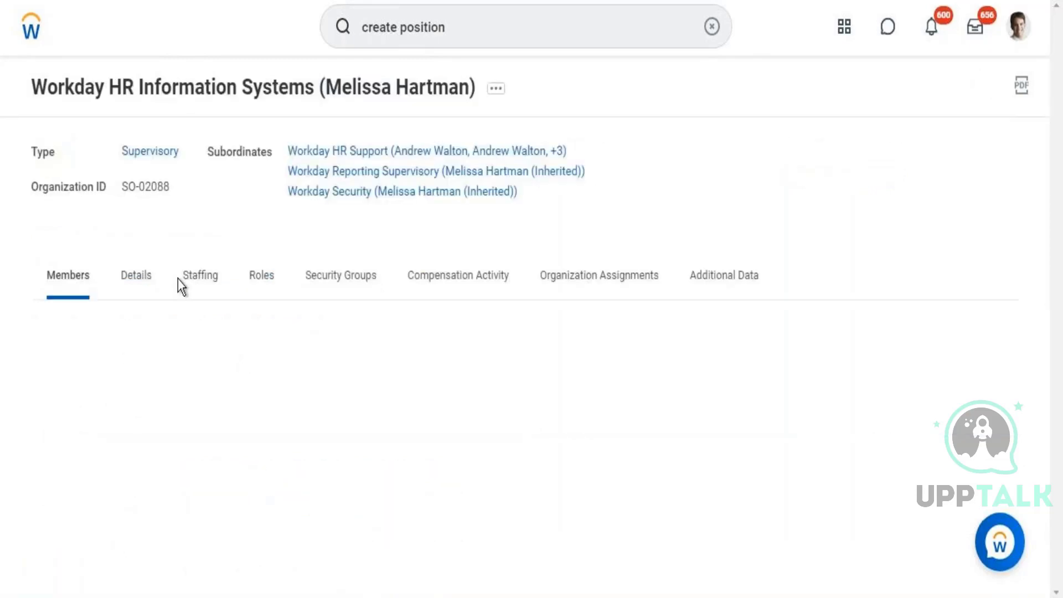
left_click(194, 281)
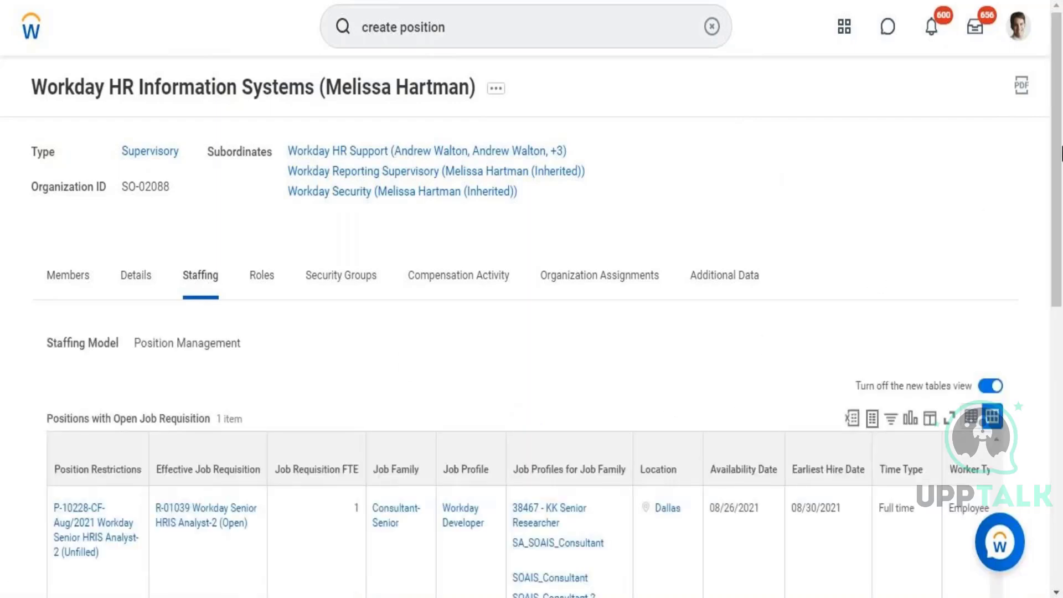
left_click_drag(1061, 154, 1058, 310)
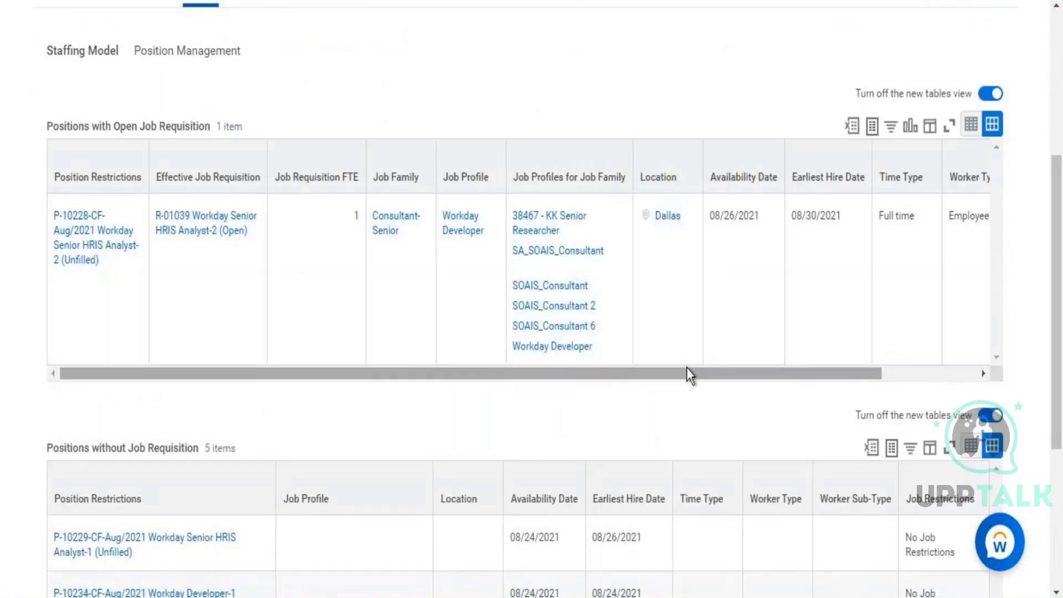
left_click_drag(686, 367, 726, 367)
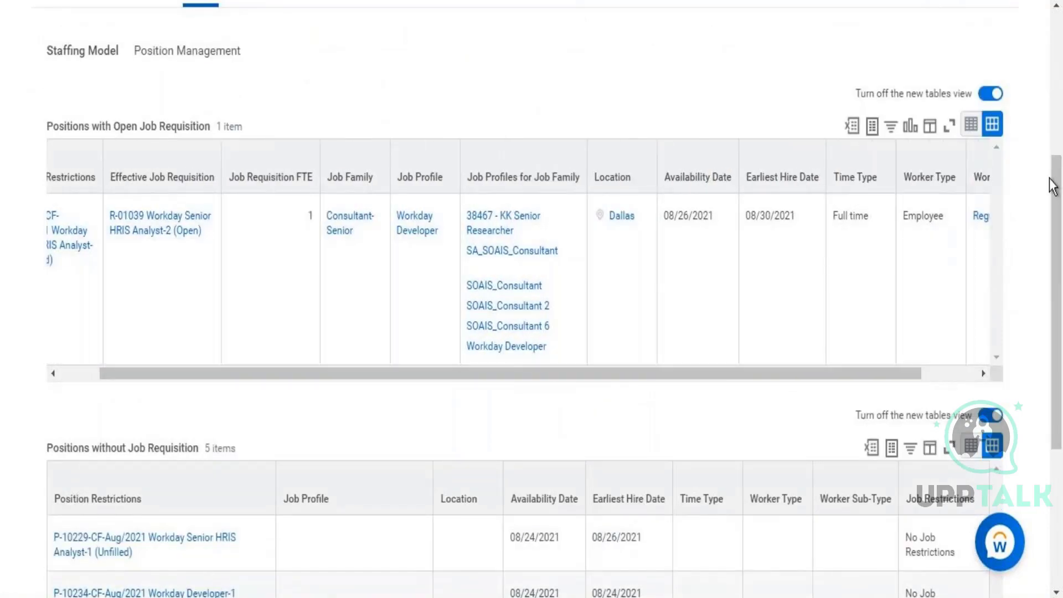
left_click_drag(1051, 187, 1061, 349)
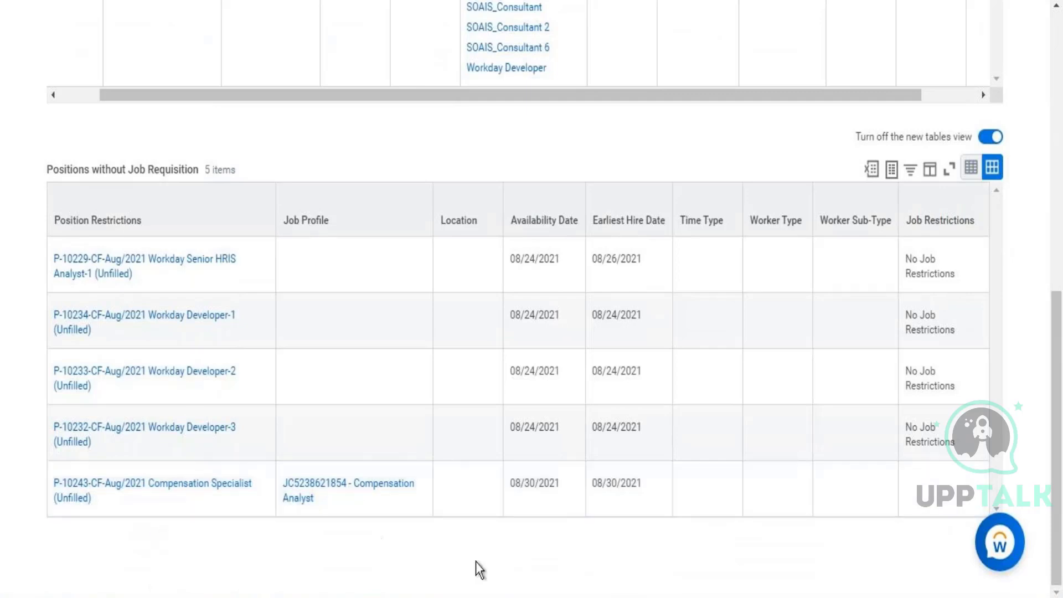
scroll(1025, 363, "up", 10)
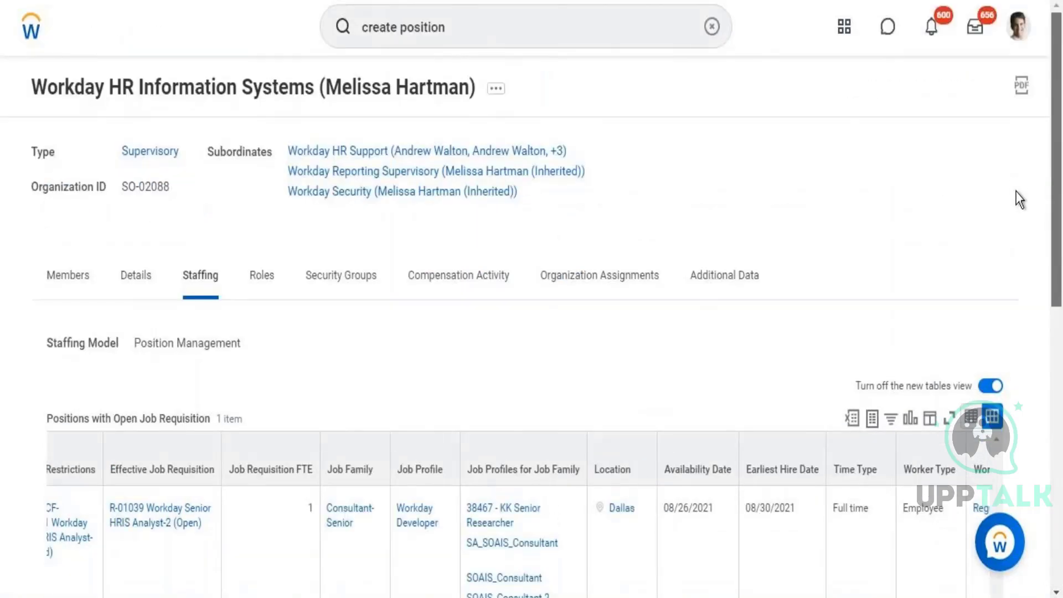
scroll(1029, 299, "down", 4)
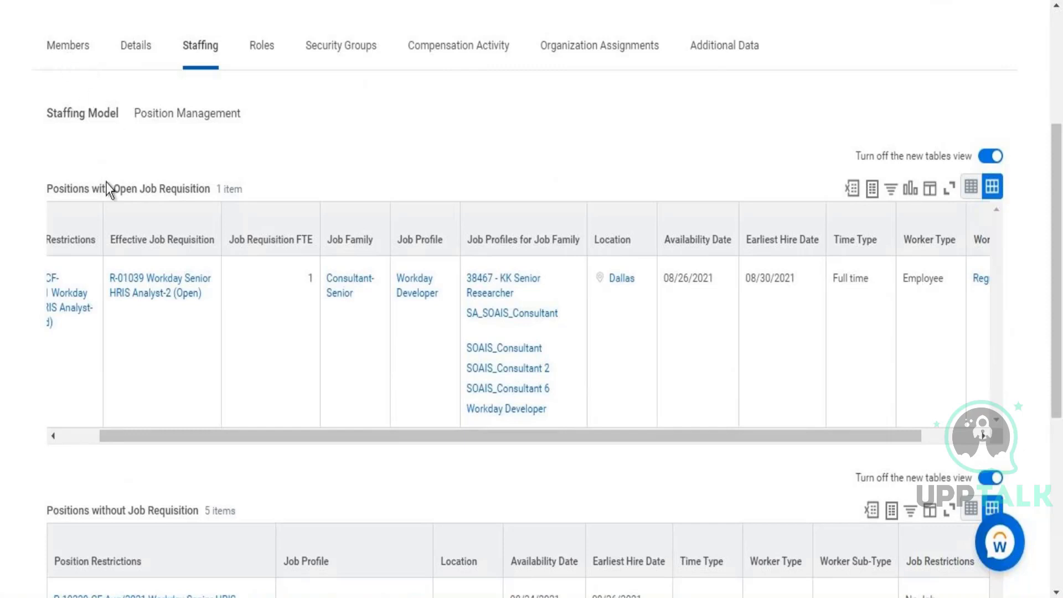
left_click(64, 61)
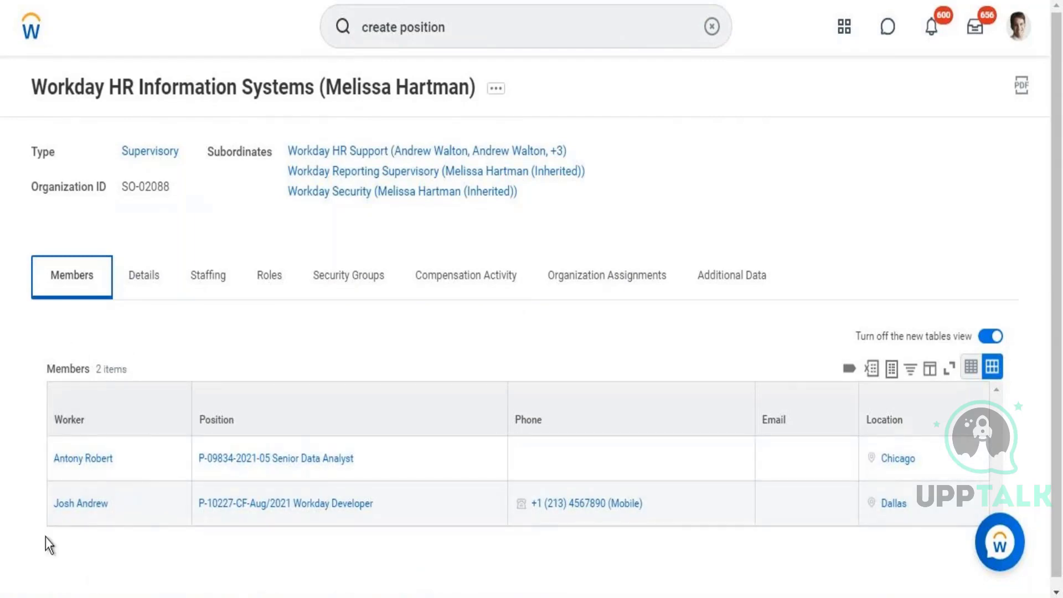
- Find P-10243 Compensation Specialist (Unfilled) in the Staffing tab's Positions without Job Requisition list
left_click(200, 290)
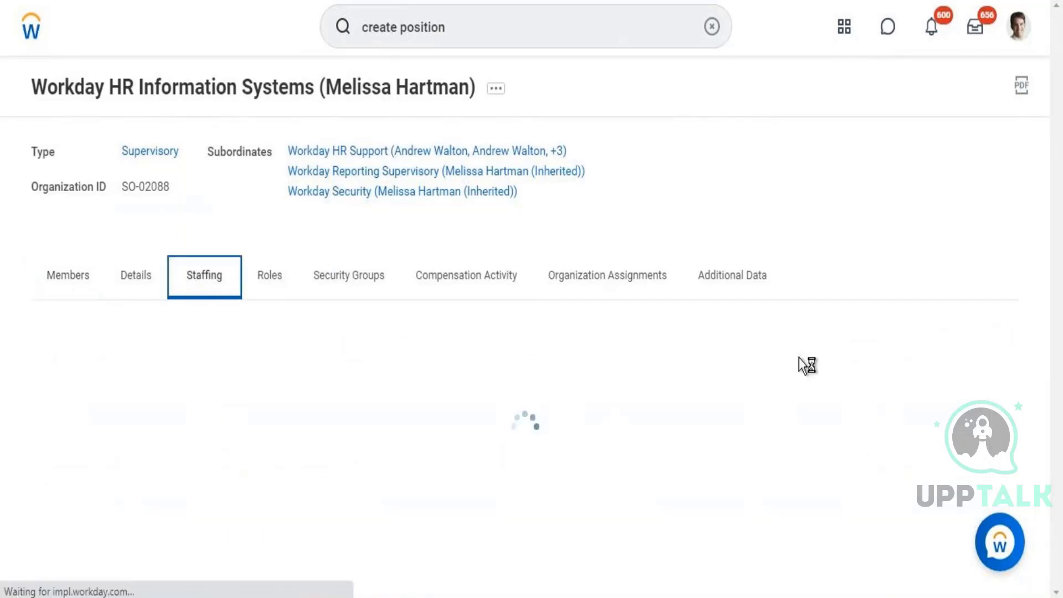
left_click_drag(1057, 187, 1061, 551)
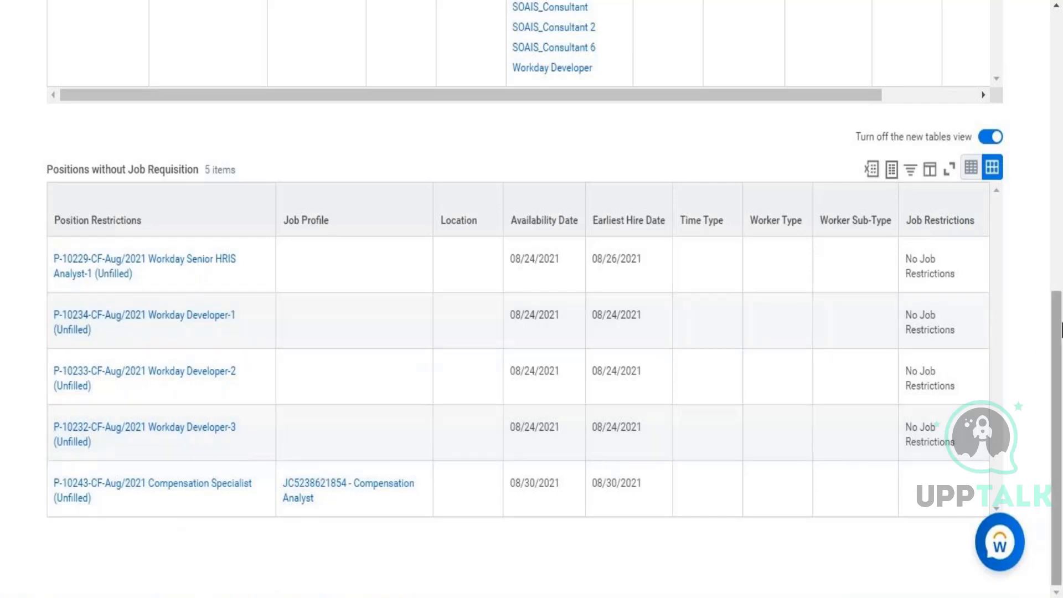
scroll(1060, 249, "up", 3)
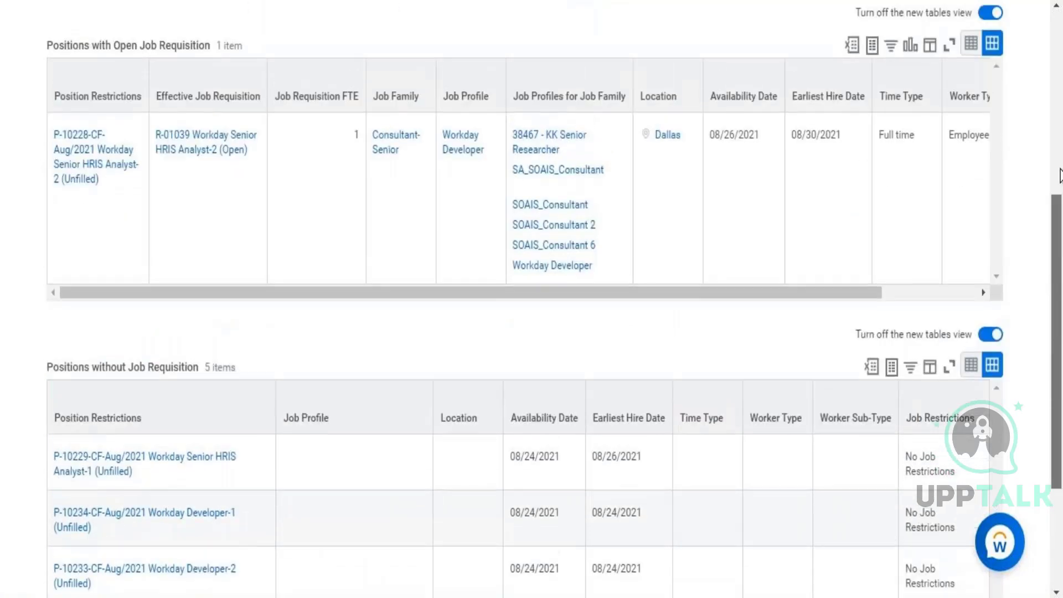
left_click_drag(1059, 175, 1039, 1)
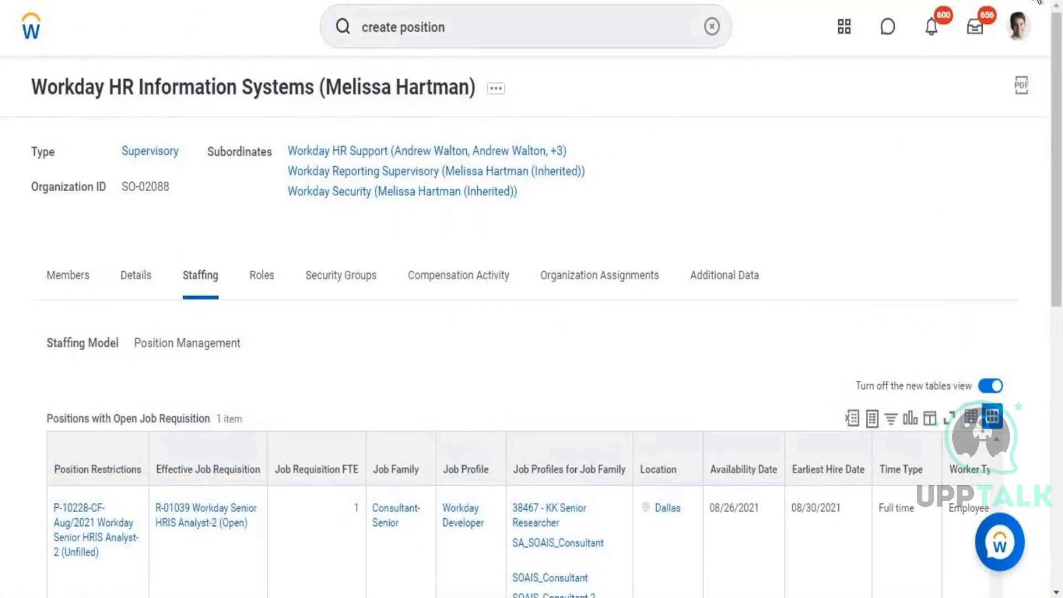